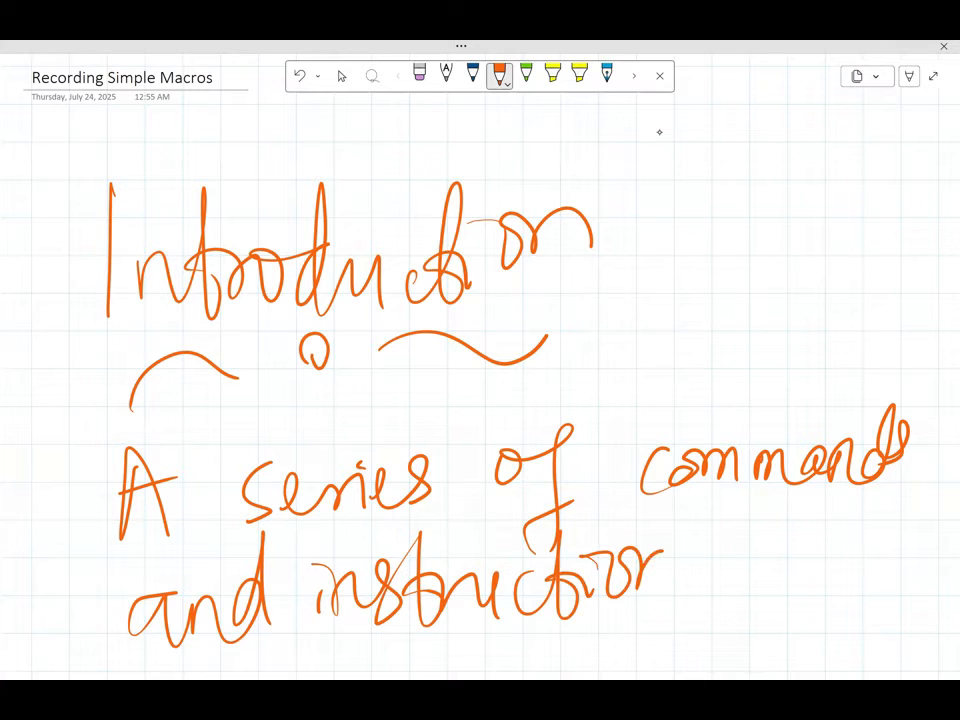
# Step: Finish the handwritten definition with "instructions" and write a boxed "Automation" beside the Introduction heading in orange ink
pyautogui.moveTo(706, 540); pyautogui.dragTo(672, 588)
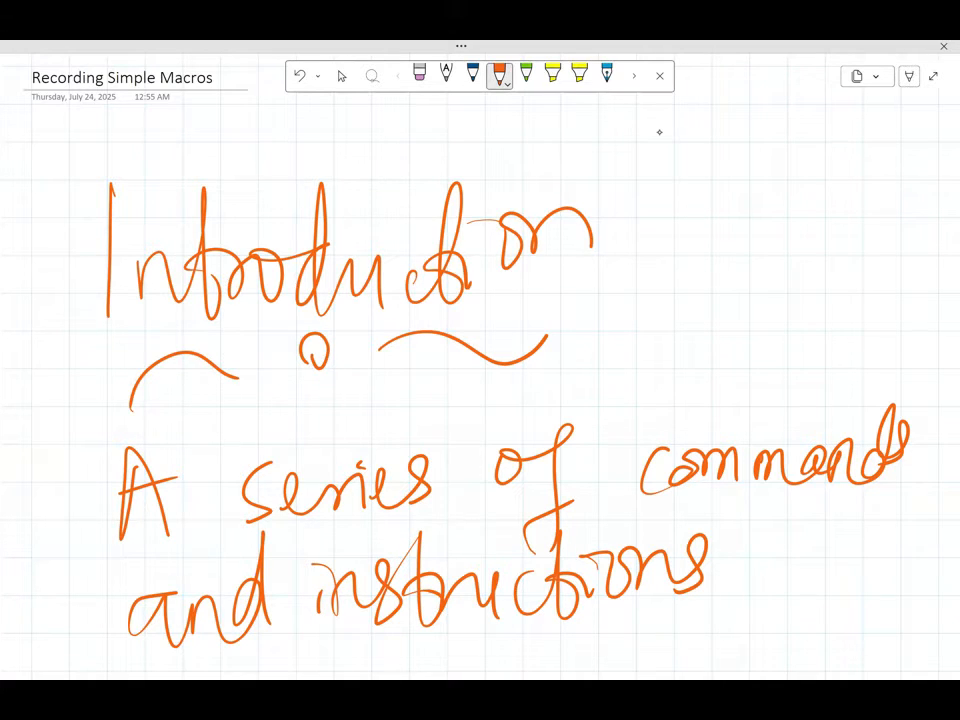
pyautogui.moveTo(656, 346)
pyautogui.mouseDown()
pyautogui.moveTo(673, 302)
pyautogui.moveTo(685, 351)
pyautogui.mouseUp()
pyautogui.moveTo(653, 320)
pyautogui.mouseDown()
pyautogui.moveTo(727, 322)
pyautogui.moveTo(766, 272)
pyautogui.moveTo(753, 275)
pyautogui.mouseUp()
pyautogui.moveTo(788, 260)
pyautogui.mouseDown()
pyautogui.moveTo(790, 291)
pyautogui.moveTo(845, 262)
pyautogui.moveTo(868, 176)
pyautogui.moveTo(885, 240)
pyautogui.moveTo(918, 190)
pyautogui.mouseUp()
pyautogui.moveTo(598, 283)
pyautogui.mouseDown()
pyautogui.moveTo(665, 385)
pyautogui.moveTo(700, 240)
pyautogui.moveTo(592, 285)
pyautogui.mouseUp()
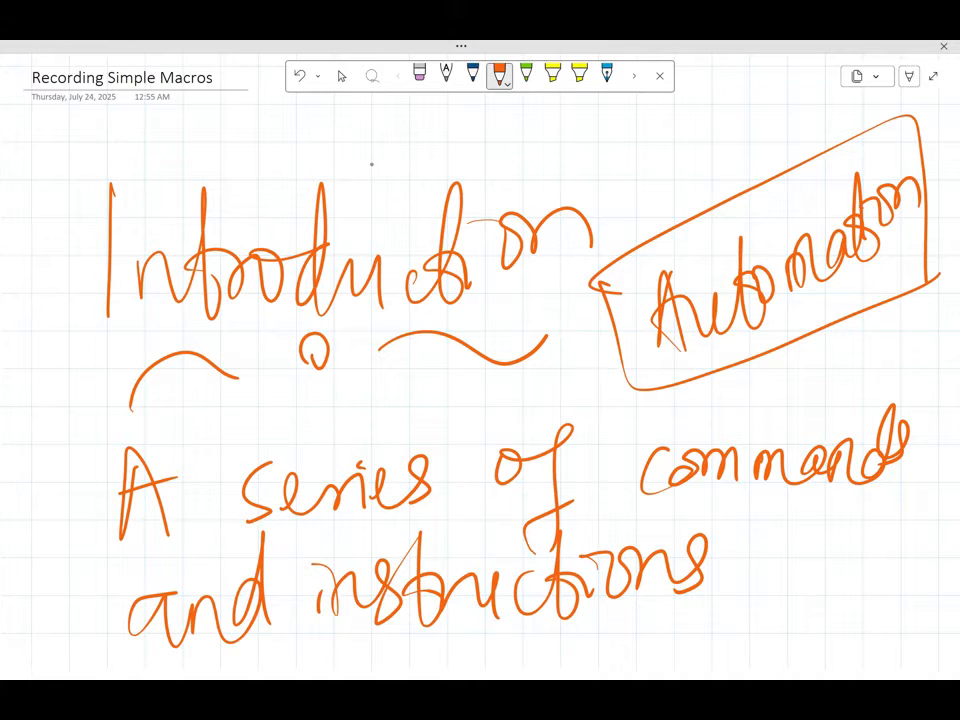
# Step: Handwrite "Useful for repetitive tasks" in orange ink in the blank space below the macro definition
pyautogui.press('Escape')
pyautogui.scroll(-10, 371, 164)
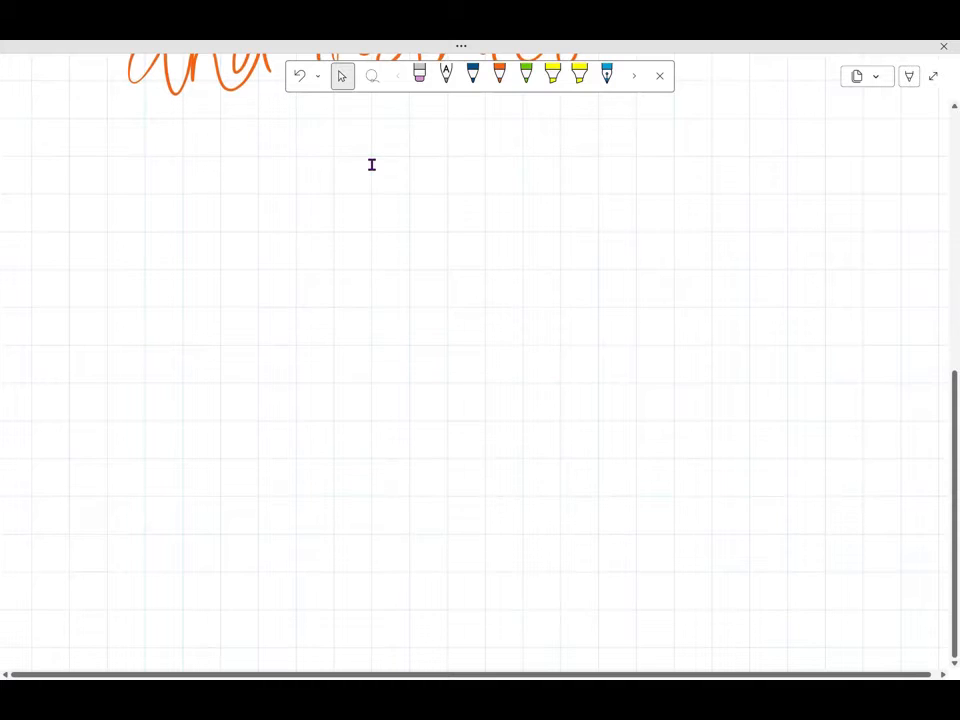
pyautogui.scroll(-1, 372, 165)
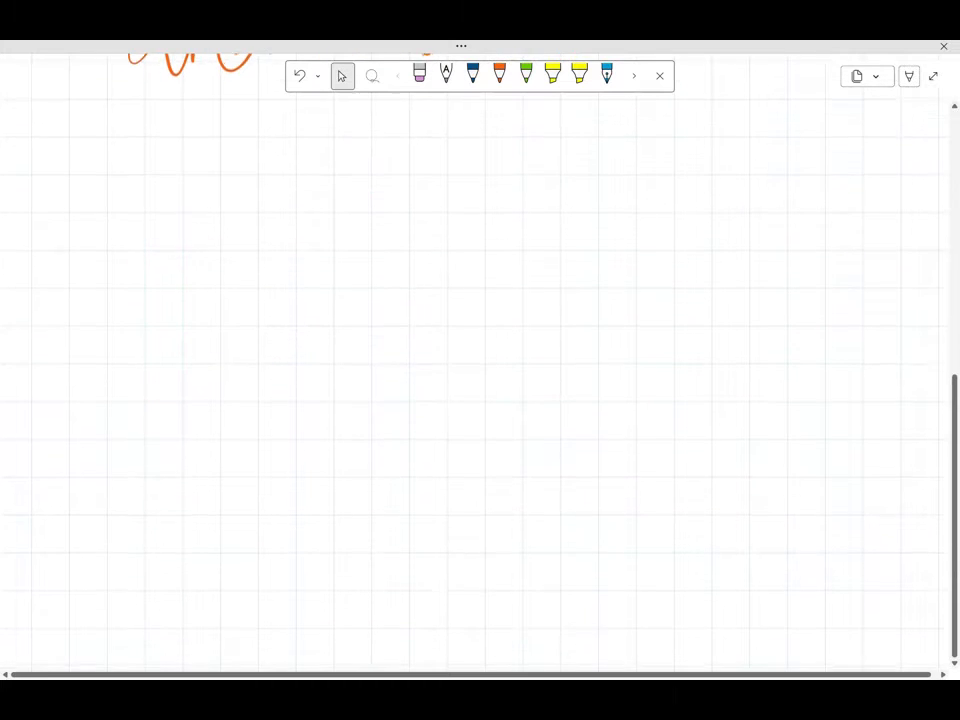
pyautogui.moveTo(110, 291)
pyautogui.mouseDown()
pyautogui.moveTo(153, 405)
pyautogui.moveTo(215, 371)
pyautogui.moveTo(231, 436)
pyautogui.moveTo(334, 305)
pyautogui.moveTo(366, 383)
pyautogui.mouseUp()
pyautogui.moveTo(476, 318)
pyautogui.mouseDown()
pyautogui.moveTo(445, 420)
pyautogui.moveTo(497, 350)
pyautogui.moveTo(684, 345)
pyautogui.moveTo(724, 360)
pyautogui.moveTo(754, 306)
pyautogui.moveTo(767, 353)
pyautogui.moveTo(845, 345)
pyautogui.mouseUp()
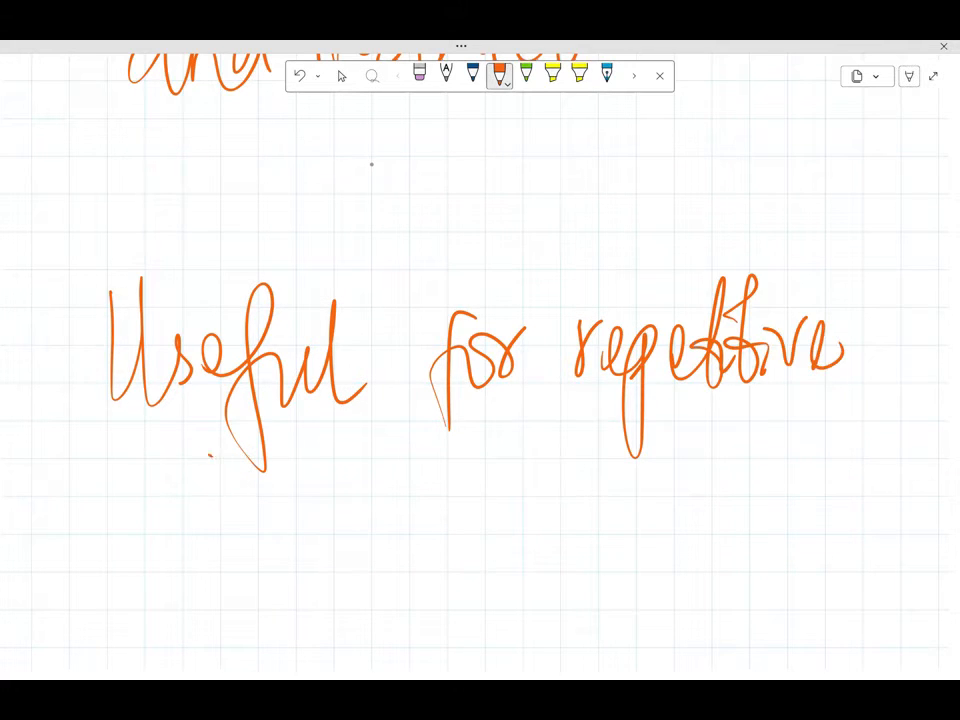
pyautogui.moveTo(205, 455)
pyautogui.mouseDown()
pyautogui.moveTo(236, 520)
pyautogui.moveTo(278, 540)
pyautogui.moveTo(320, 540)
pyautogui.moveTo(342, 560)
pyautogui.mouseUp()
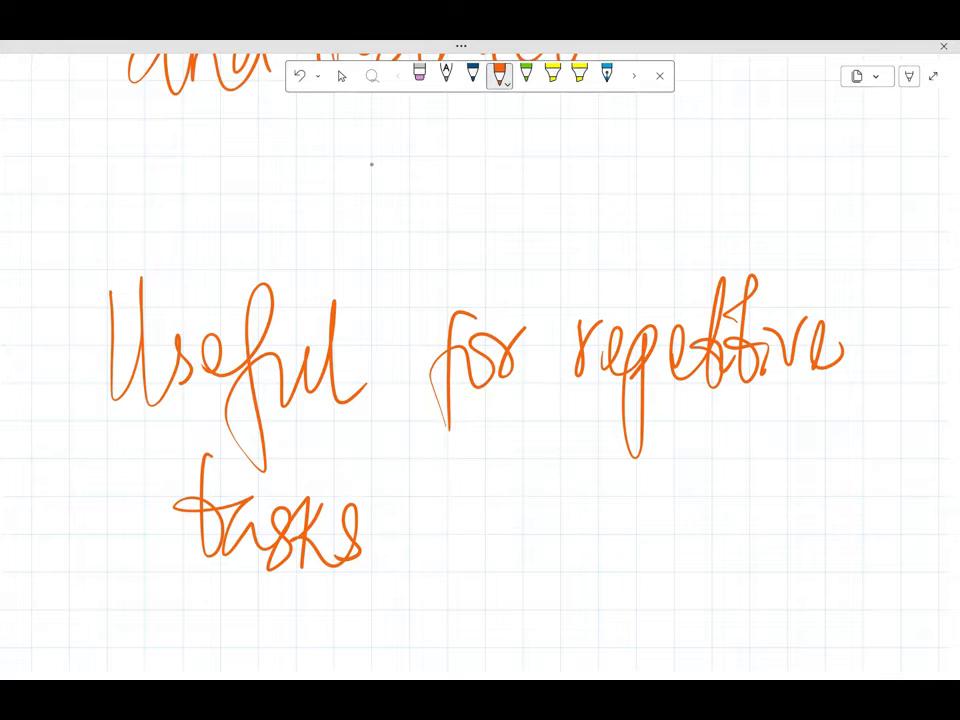
# Step: Handwrite "Macros are written in VBA" in orange ink on the blank area below the repetitive tasks note
pyautogui.click(341, 76)
pyautogui.scroll(-10, 480, 380)
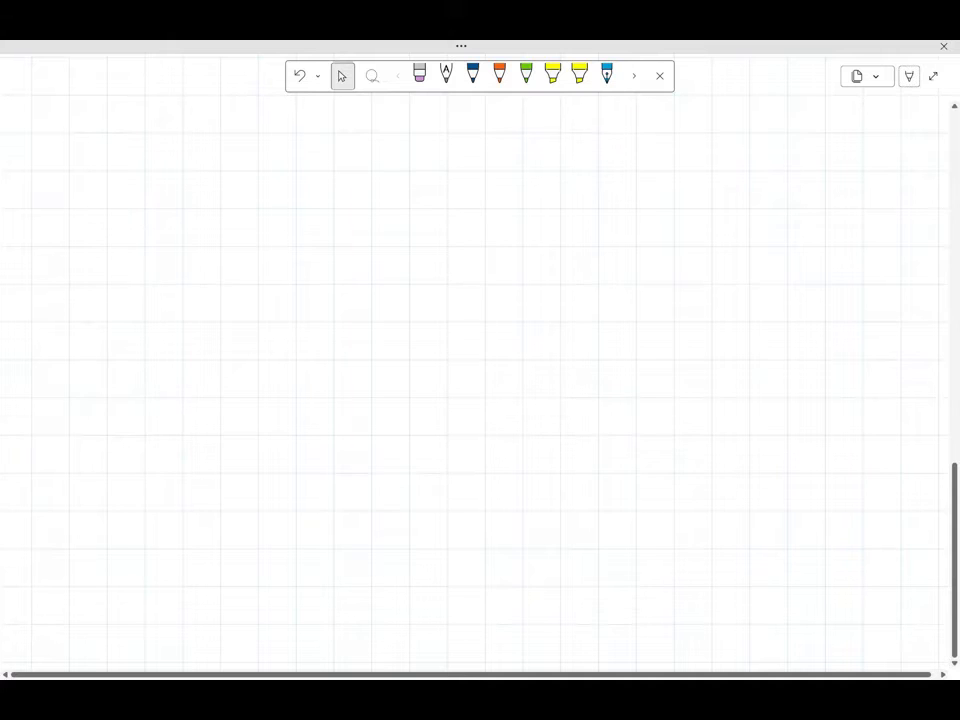
pyautogui.scroll(10, 480, 380)
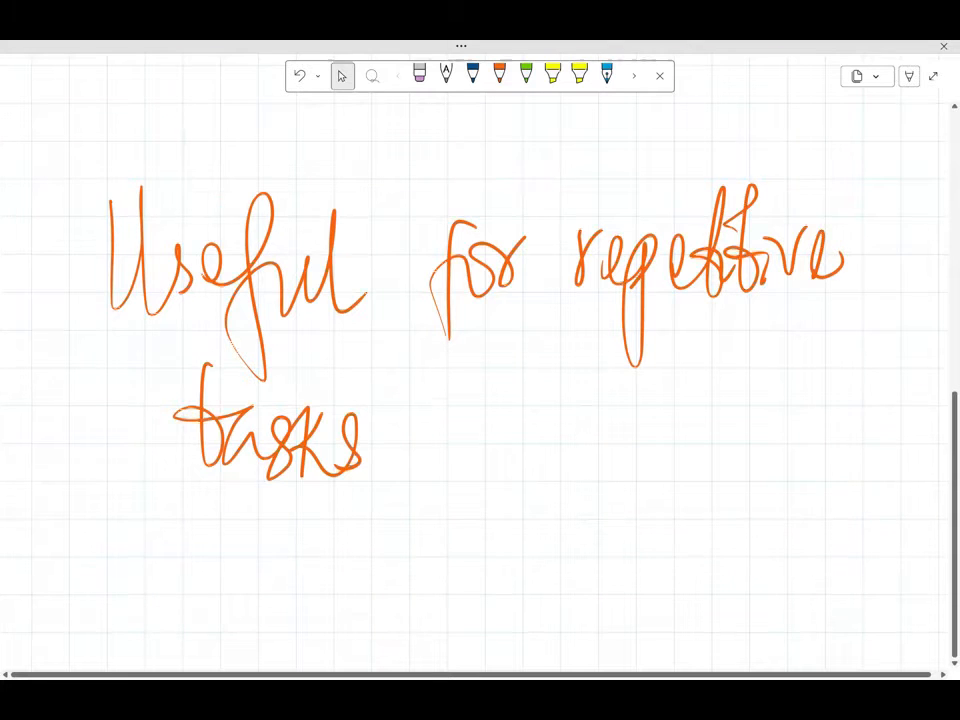
pyautogui.scroll(-10, 480, 380)
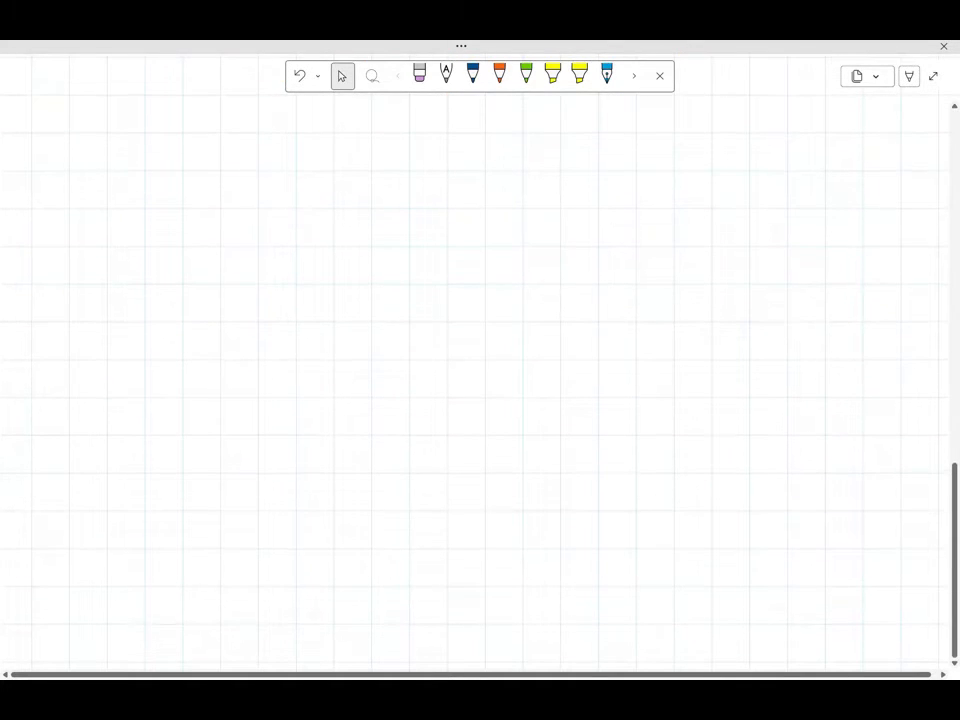
pyautogui.moveTo(85, 238)
pyautogui.mouseDown()
pyautogui.moveTo(76, 290)
pyautogui.moveTo(165, 321)
pyautogui.moveTo(173, 344)
pyautogui.mouseUp()
pyautogui.moveTo(206, 301)
pyautogui.mouseDown()
pyautogui.moveTo(205, 293)
pyautogui.moveTo(255, 292)
pyautogui.moveTo(266, 336)
pyautogui.mouseUp()
pyautogui.moveTo(382, 286)
pyautogui.mouseDown()
pyautogui.moveTo(392, 330)
pyautogui.moveTo(466, 300)
pyautogui.moveTo(492, 328)
pyautogui.mouseUp()
pyautogui.click(558, 293)
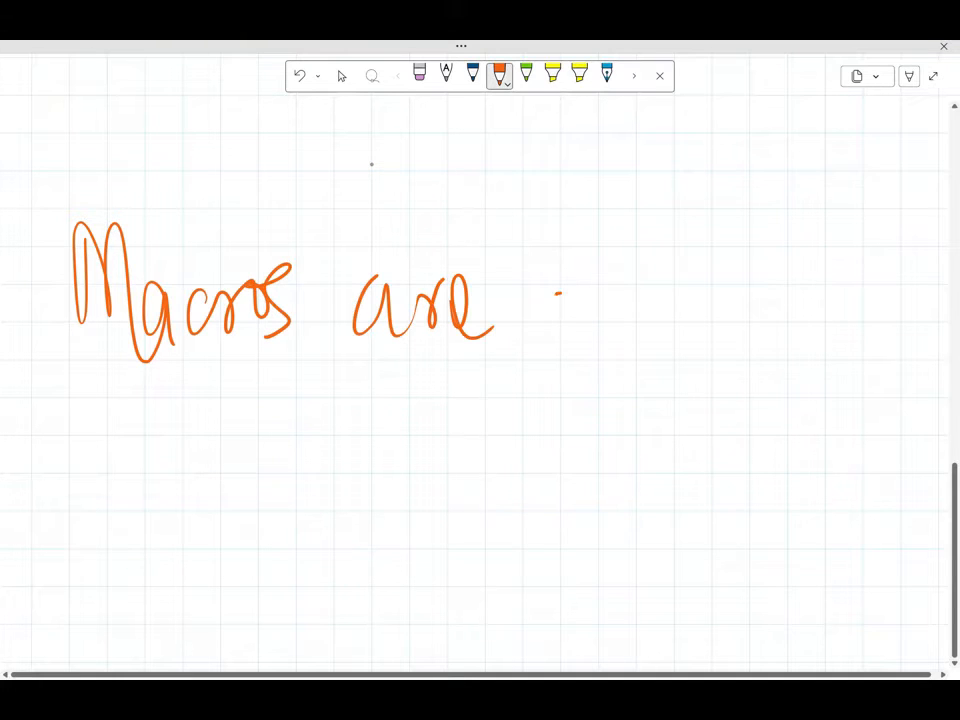
pyautogui.moveTo(558, 293)
pyautogui.mouseDown()
pyautogui.moveTo(626, 300)
pyautogui.moveTo(650, 268)
pyautogui.moveTo(700, 305)
pyautogui.moveTo(740, 290)
pyautogui.moveTo(776, 300)
pyautogui.mouseUp()
pyautogui.moveTo(92, 432)
pyautogui.mouseDown()
pyautogui.moveTo(111, 488)
pyautogui.moveTo(167, 500)
pyautogui.mouseUp()
pyautogui.moveTo(222, 412); pyautogui.dragTo(292, 490)
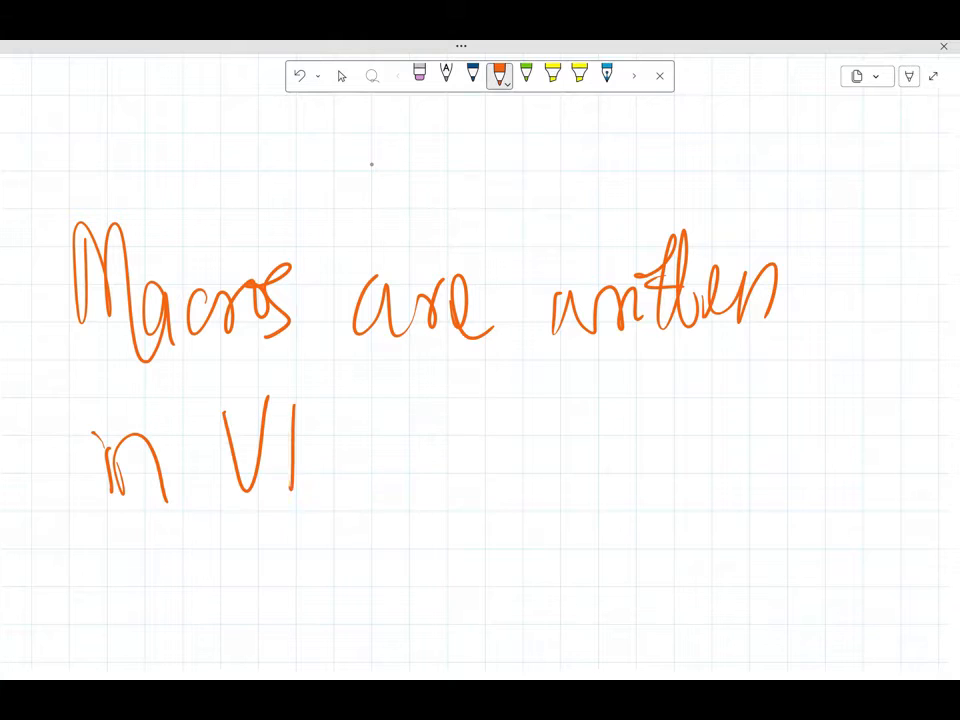
pyautogui.moveTo(293, 398)
pyautogui.mouseDown()
pyautogui.moveTo(296, 490)
pyautogui.moveTo(390, 465)
pyautogui.moveTo(388, 435)
pyautogui.mouseUp()
# Step: Handwrite the expansion "(Visual Basic for Applications)" beneath the VBA line
pyautogui.moveTo(140, 548); pyautogui.dragTo(148, 632)
pyautogui.moveTo(178, 575); pyautogui.dragTo(182, 615)
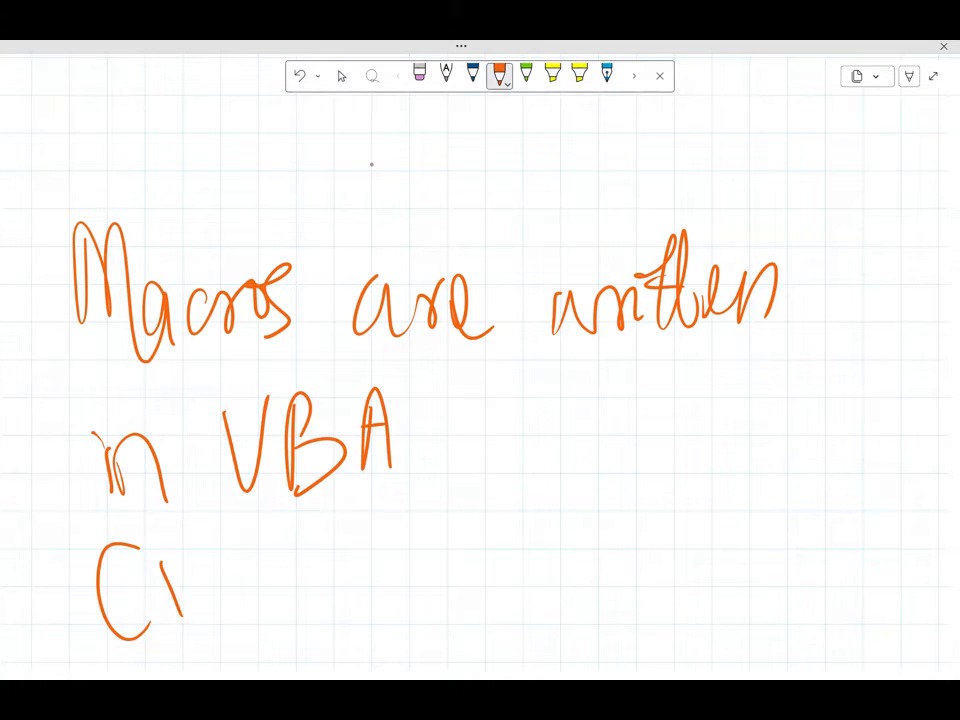
pyautogui.moveTo(152, 562)
pyautogui.mouseDown()
pyautogui.moveTo(208, 602)
pyautogui.moveTo(336, 605)
pyautogui.mouseUp()
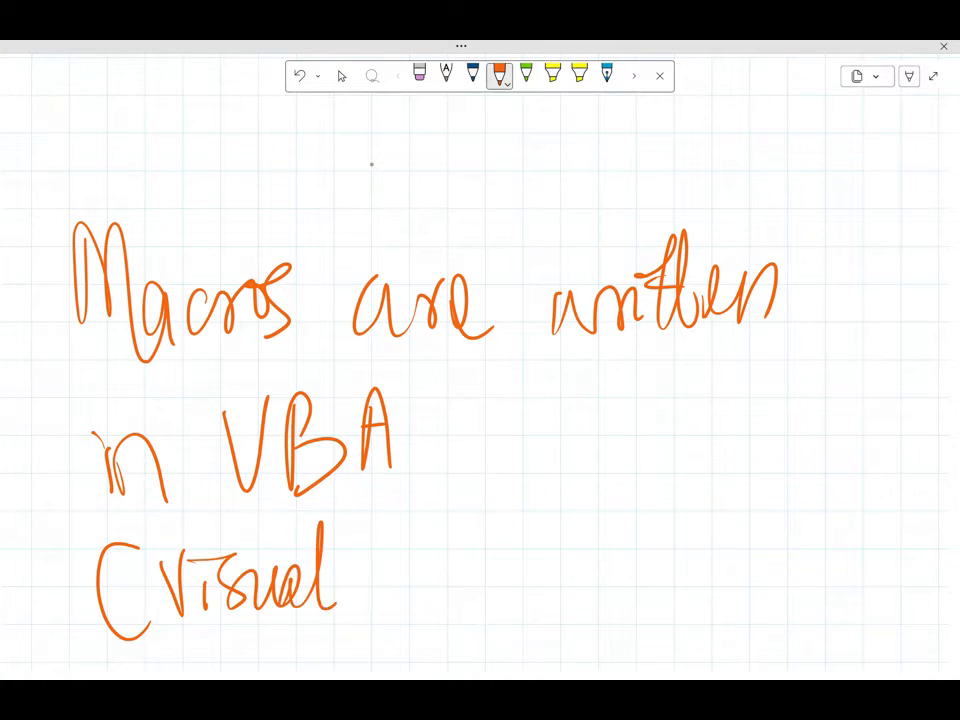
pyautogui.moveTo(388, 548)
pyautogui.mouseDown()
pyautogui.moveTo(384, 612)
pyautogui.moveTo(372, 618)
pyautogui.mouseUp()
pyautogui.moveTo(420, 590)
pyautogui.mouseDown()
pyautogui.moveTo(445, 600)
pyautogui.moveTo(480, 568)
pyautogui.moveTo(514, 592)
pyautogui.mouseUp()
pyautogui.moveTo(574, 546); pyautogui.dragTo(556, 640)
pyautogui.moveTo(560, 590)
pyautogui.mouseDown()
pyautogui.moveTo(700, 570)
pyautogui.moveTo(722, 638)
pyautogui.mouseUp()
pyautogui.moveTo(748, 575); pyautogui.dragTo(760, 500)
pyautogui.moveTo(760, 500)
pyautogui.mouseDown()
pyautogui.moveTo(805, 572)
pyautogui.moveTo(850, 575)
pyautogui.moveTo(868, 545)
pyautogui.moveTo(925, 545)
pyautogui.moveTo(916, 562)
pyautogui.mouseUp()
pyautogui.moveTo(926, 517); pyautogui.dragTo(918, 595)
# Step: Handwrite the heading "Why Use Macros" in orange on a blank area, with "Save time" as its first dashed point
pyautogui.scroll(-3, 371, 164)
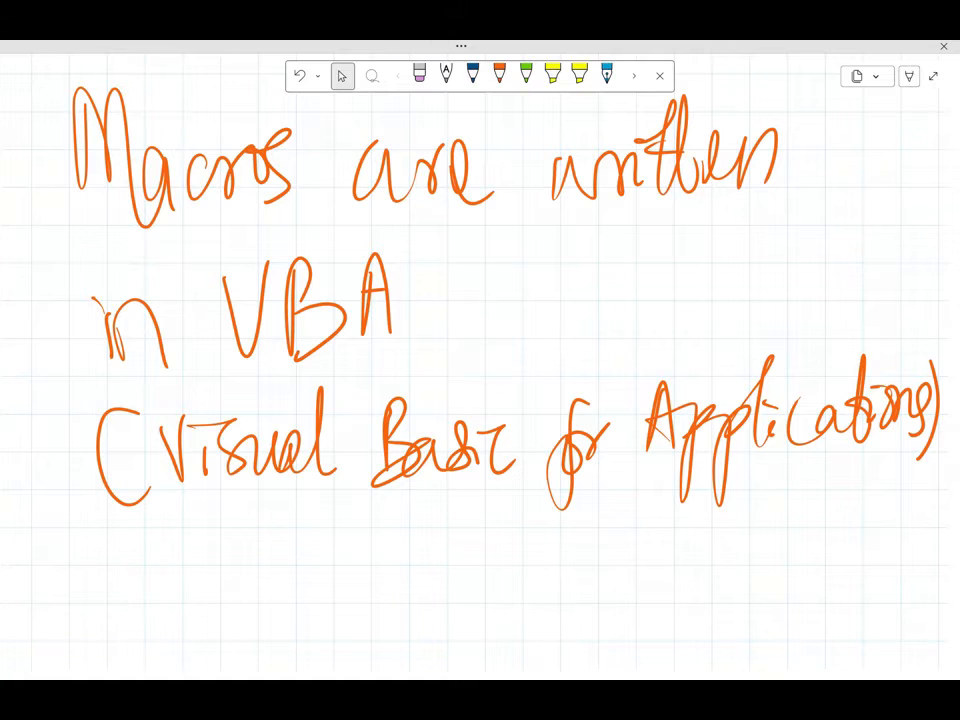
pyautogui.scroll(1, 480, 360)
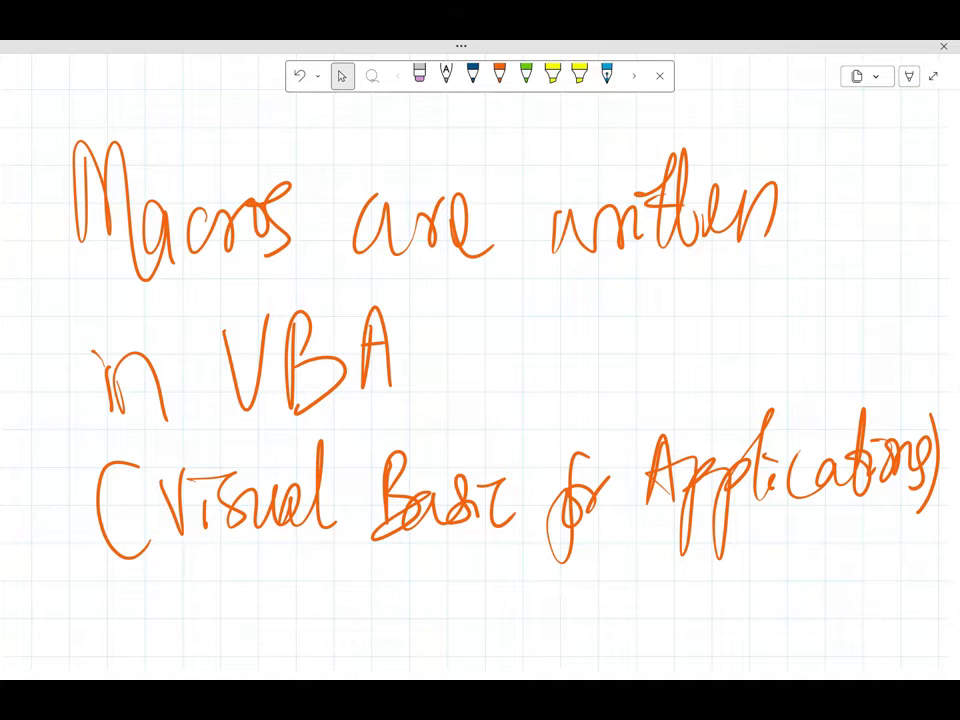
pyautogui.scroll(-10, 480, 360)
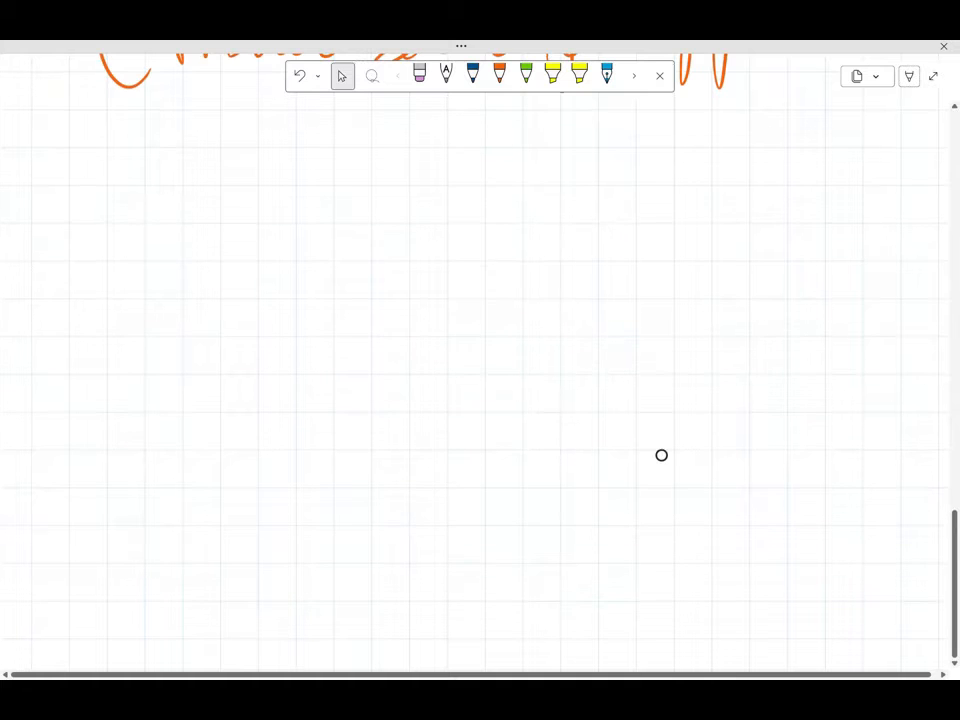
pyautogui.scroll(-2, 480, 360)
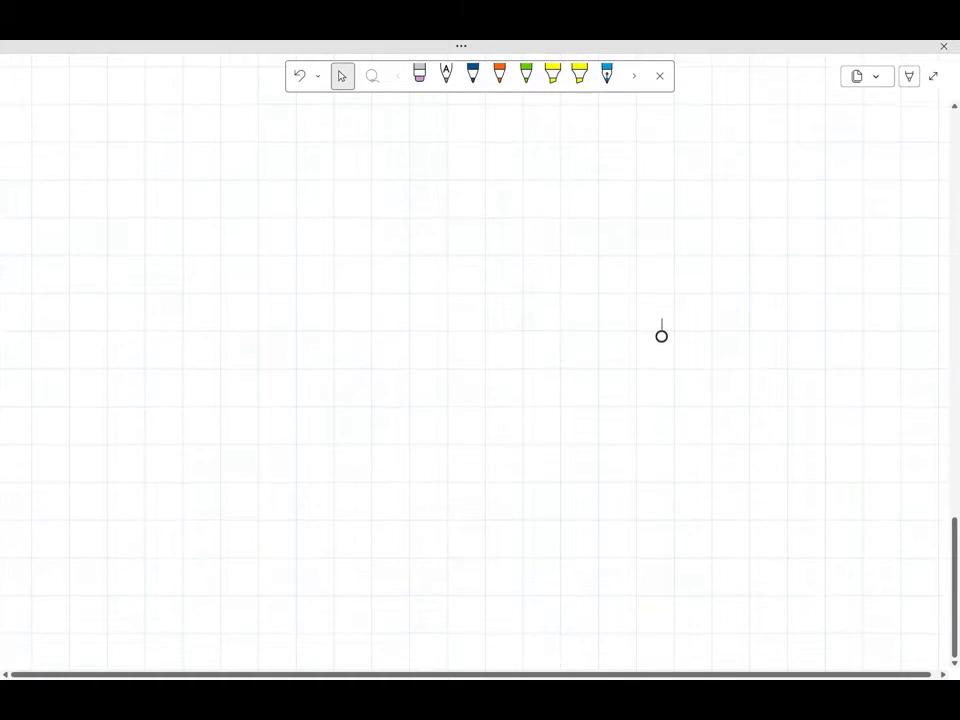
pyautogui.click(499, 75)
pyautogui.moveTo(107, 200)
pyautogui.mouseDown()
pyautogui.moveTo(111, 300)
pyautogui.moveTo(180, 165)
pyautogui.moveTo(242, 262)
pyautogui.moveTo(360, 210)
pyautogui.moveTo(420, 230)
pyautogui.moveTo(468, 290)
pyautogui.moveTo(598, 270)
pyautogui.moveTo(668, 238)
pyautogui.moveTo(724, 250)
pyautogui.moveTo(788, 240)
pyautogui.moveTo(800, 258)
pyautogui.mouseUp()
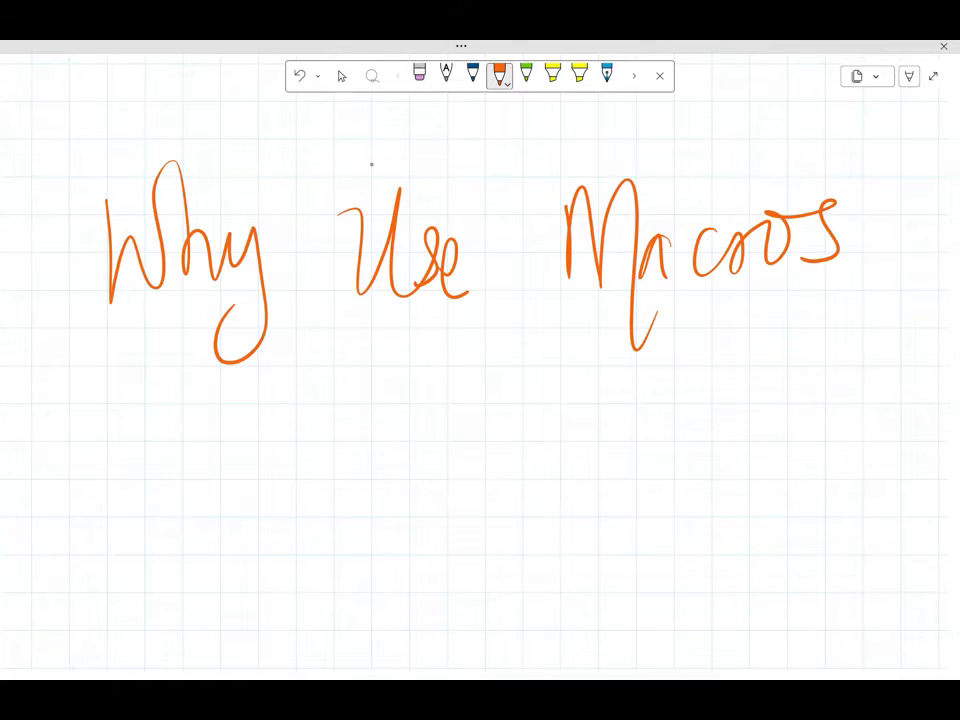
pyautogui.moveTo(51, 411)
pyautogui.mouseDown()
pyautogui.moveTo(126, 411)
pyautogui.moveTo(152, 450)
pyautogui.moveTo(240, 432)
pyautogui.moveTo(272, 410)
pyautogui.moveTo(289, 446)
pyautogui.mouseUp()
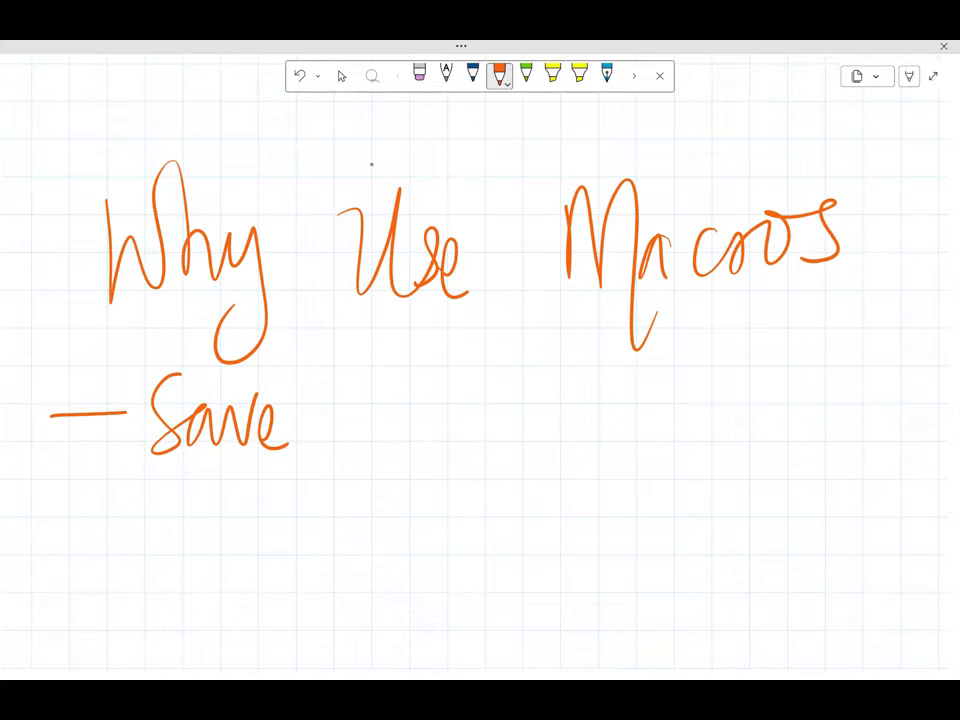
pyautogui.moveTo(386, 340)
pyautogui.mouseDown()
pyautogui.moveTo(379, 436)
pyautogui.moveTo(405, 400)
pyautogui.moveTo(480, 425)
pyautogui.moveTo(510, 410)
pyautogui.mouseUp()
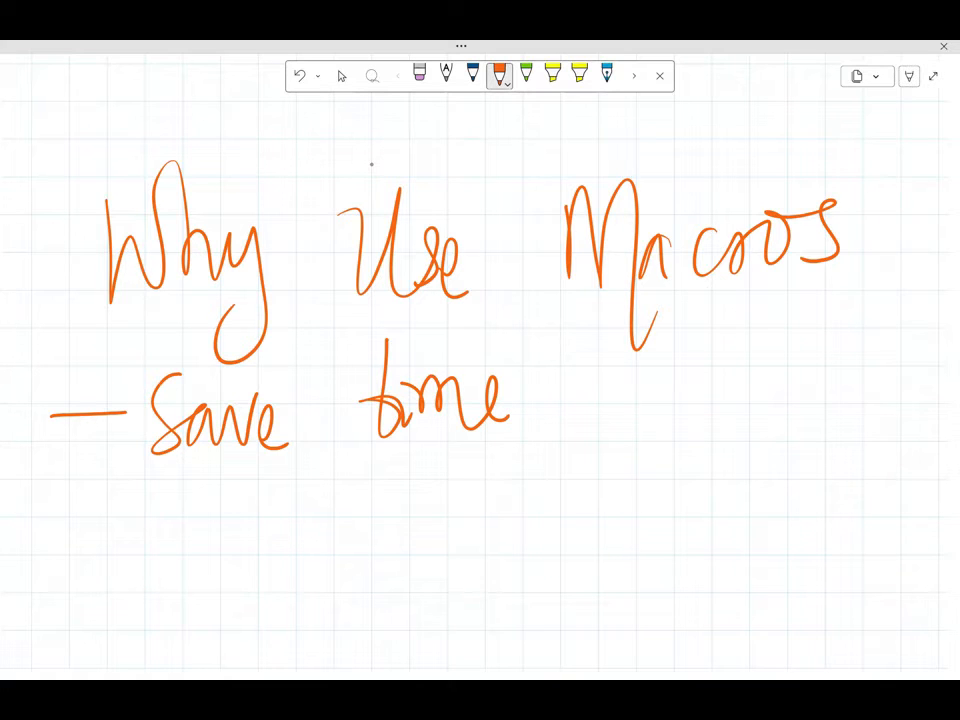
# Step: Add the dashed point "Reduce human error" in handwriting below "Save time"
pyautogui.moveTo(58, 537)
pyautogui.mouseDown()
pyautogui.moveTo(131, 534)
pyautogui.moveTo(155, 556)
pyautogui.moveTo(205, 530)
pyautogui.moveTo(258, 546)
pyautogui.moveTo(295, 540)
pyautogui.mouseUp()
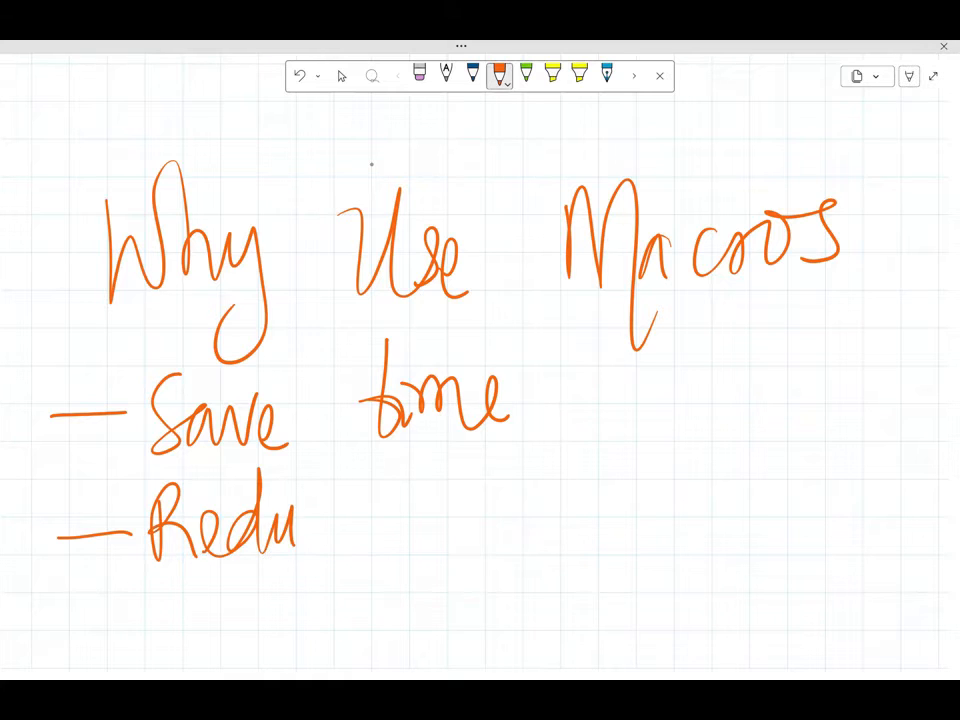
pyautogui.moveTo(340, 505); pyautogui.dragTo(312, 548)
pyautogui.moveTo(318, 525); pyautogui.dragTo(355, 542)
pyautogui.moveTo(398, 465)
pyautogui.mouseDown()
pyautogui.moveTo(428, 540)
pyautogui.moveTo(475, 540)
pyautogui.moveTo(505, 495)
pyautogui.moveTo(560, 540)
pyautogui.moveTo(584, 538)
pyautogui.mouseUp()
pyautogui.moveTo(642, 520); pyautogui.dragTo(795, 475)
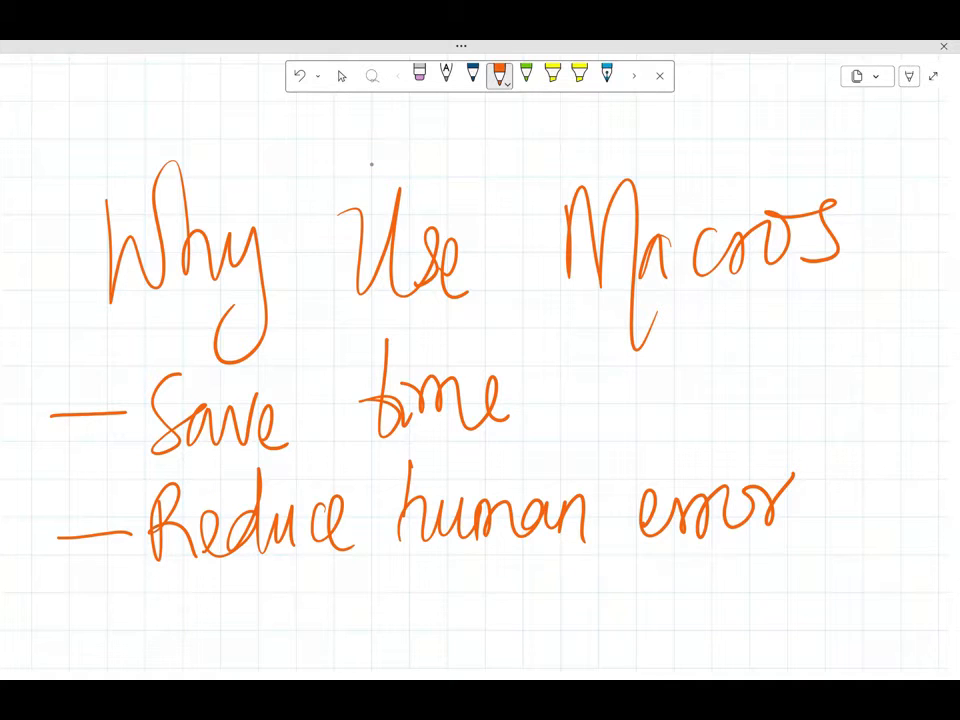
# Step: Add the dashed point "Improve consistency" in orange handwriting as the third reason for using macros
pyautogui.click(341, 75)
pyautogui.scroll(-2, 371, 163)
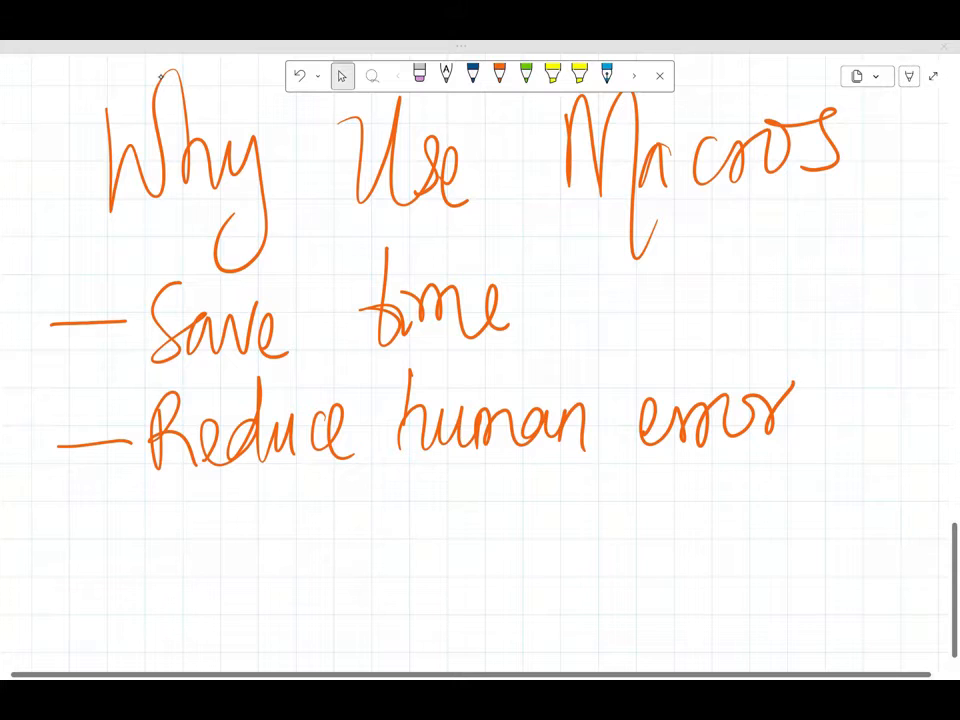
pyautogui.click(499, 75)
pyautogui.moveTo(46, 548); pyautogui.dragTo(114, 541)
pyautogui.moveTo(153, 498)
pyautogui.mouseDown()
pyautogui.moveTo(152, 568)
pyautogui.moveTo(182, 545)
pyautogui.moveTo(224, 610)
pyautogui.mouseUp()
pyautogui.moveTo(222, 515)
pyautogui.mouseDown()
pyautogui.moveTo(320, 515)
pyautogui.moveTo(352, 540)
pyautogui.mouseUp()
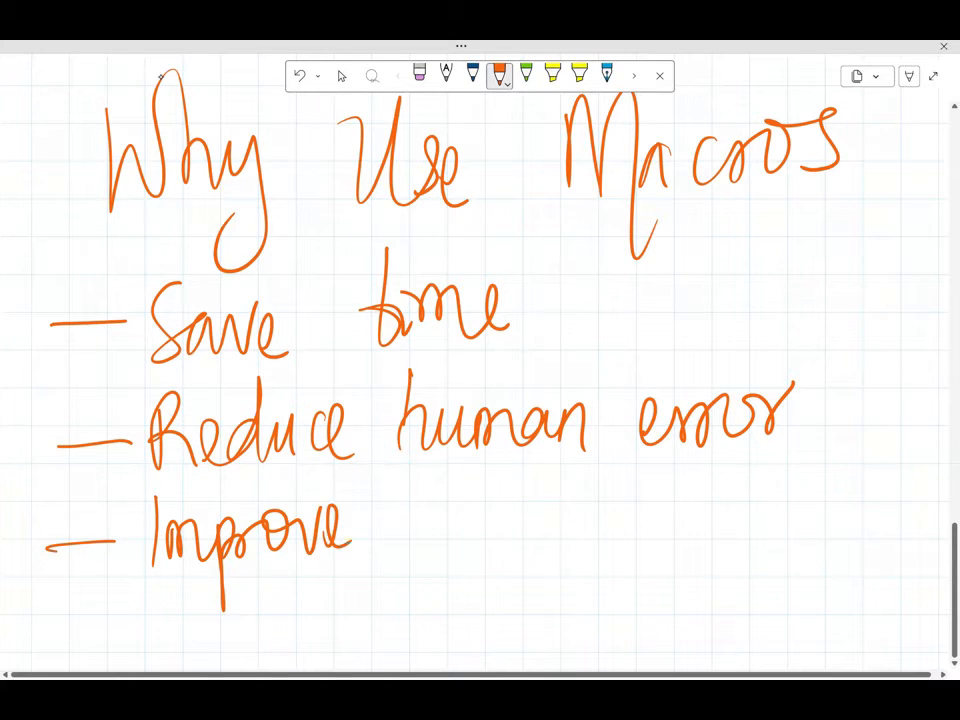
pyautogui.moveTo(432, 517)
pyautogui.mouseDown()
pyautogui.moveTo(493, 530)
pyautogui.moveTo(578, 520)
pyautogui.mouseUp()
pyautogui.moveTo(592, 462)
pyautogui.mouseDown()
pyautogui.moveTo(588, 532)
pyautogui.moveTo(668, 512)
pyautogui.moveTo(678, 532)
pyautogui.mouseUp()
pyautogui.moveTo(698, 505); pyautogui.dragTo(685, 562)
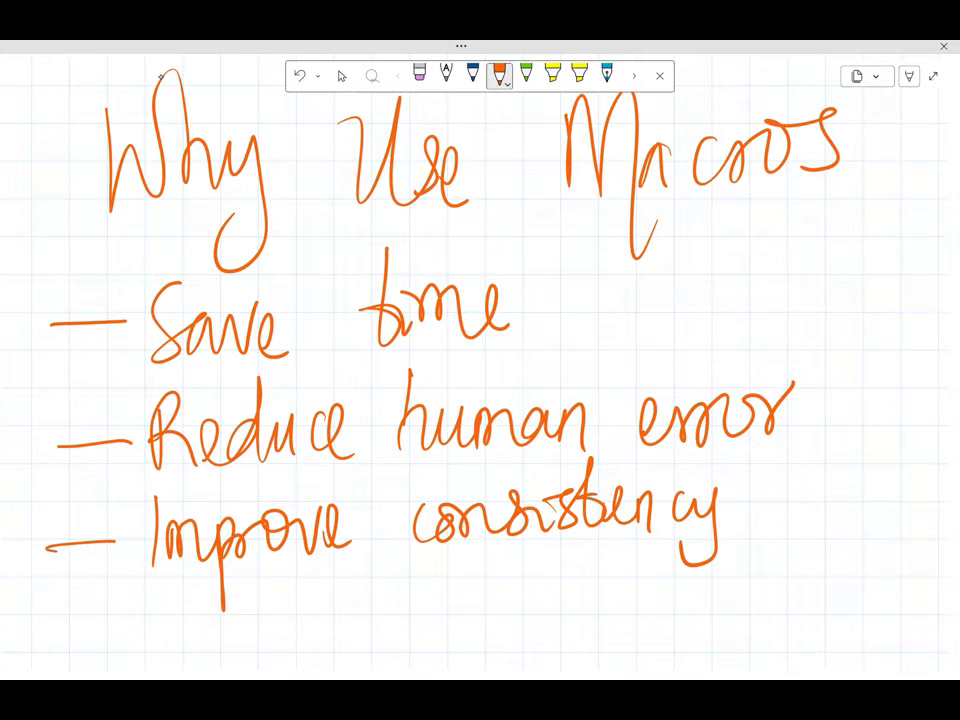
# Step: Add the dashed point "Enhance productivity" in handwriting as the fourth reason for using macros
pyautogui.moveTo(54, 626); pyautogui.dragTo(95, 623)
pyautogui.moveTo(205, 592)
pyautogui.mouseDown()
pyautogui.moveTo(178, 636)
pyautogui.moveTo(245, 632)
pyautogui.mouseUp()
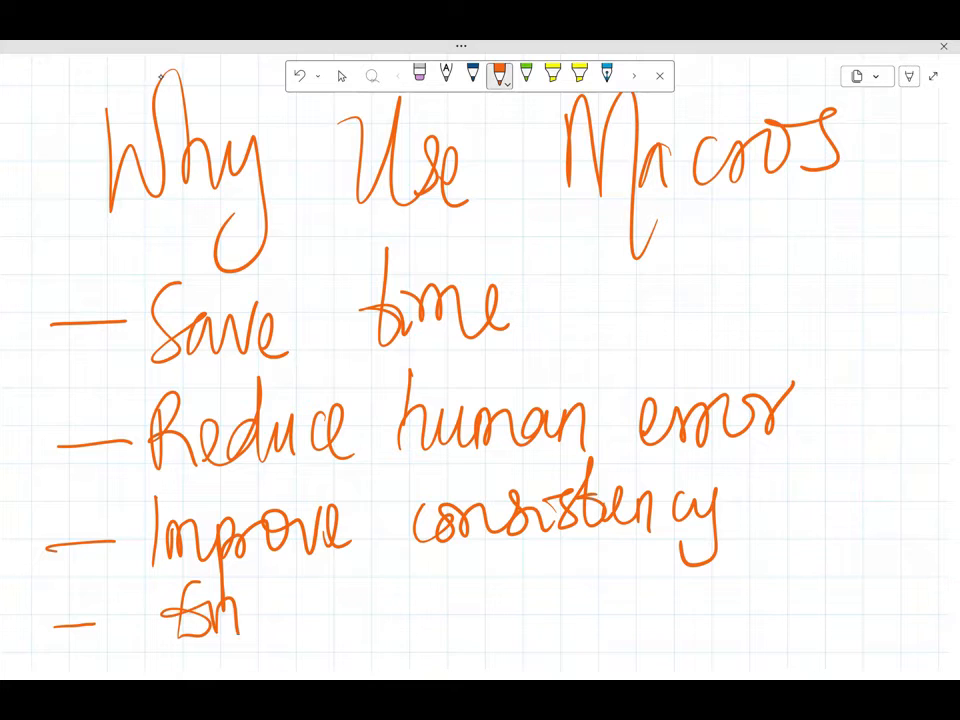
pyautogui.moveTo(262, 575); pyautogui.dragTo(292, 630)
pyautogui.moveTo(335, 600)
pyautogui.mouseDown()
pyautogui.moveTo(356, 618)
pyautogui.moveTo(420, 634)
pyautogui.mouseUp()
pyautogui.moveTo(428, 618); pyautogui.dragTo(460, 630)
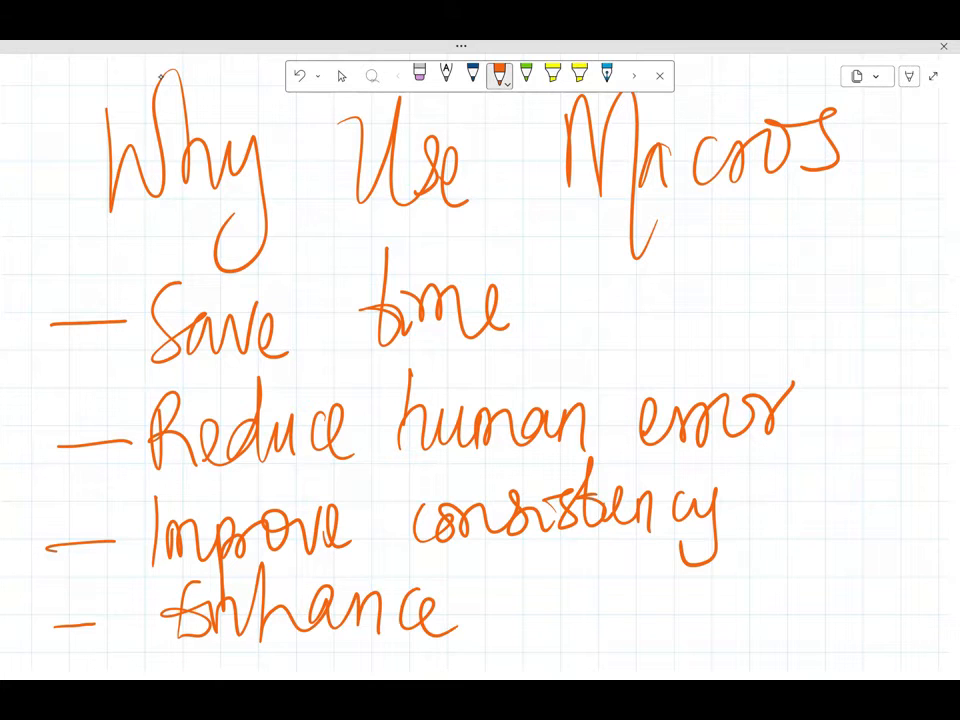
pyautogui.moveTo(505, 585)
pyautogui.mouseDown()
pyautogui.moveTo(508, 655)
pyautogui.moveTo(545, 612)
pyautogui.mouseUp()
pyautogui.moveTo(555, 600)
pyautogui.mouseDown()
pyautogui.moveTo(575, 595)
pyautogui.moveTo(600, 625)
pyautogui.moveTo(655, 610)
pyautogui.moveTo(690, 615)
pyautogui.mouseUp()
pyautogui.moveTo(710, 548)
pyautogui.mouseDown()
pyautogui.moveTo(708, 618)
pyautogui.moveTo(740, 590)
pyautogui.mouseUp()
pyautogui.moveTo(745, 585); pyautogui.dragTo(748, 608)
pyautogui.moveTo(760, 575)
pyautogui.mouseDown()
pyautogui.moveTo(785, 567)
pyautogui.moveTo(798, 605)
pyautogui.mouseUp()
pyautogui.moveTo(835, 510)
pyautogui.mouseDown()
pyautogui.moveTo(805, 585)
pyautogui.moveTo(828, 588)
pyautogui.mouseUp()
pyautogui.moveTo(822, 572); pyautogui.dragTo(852, 545)
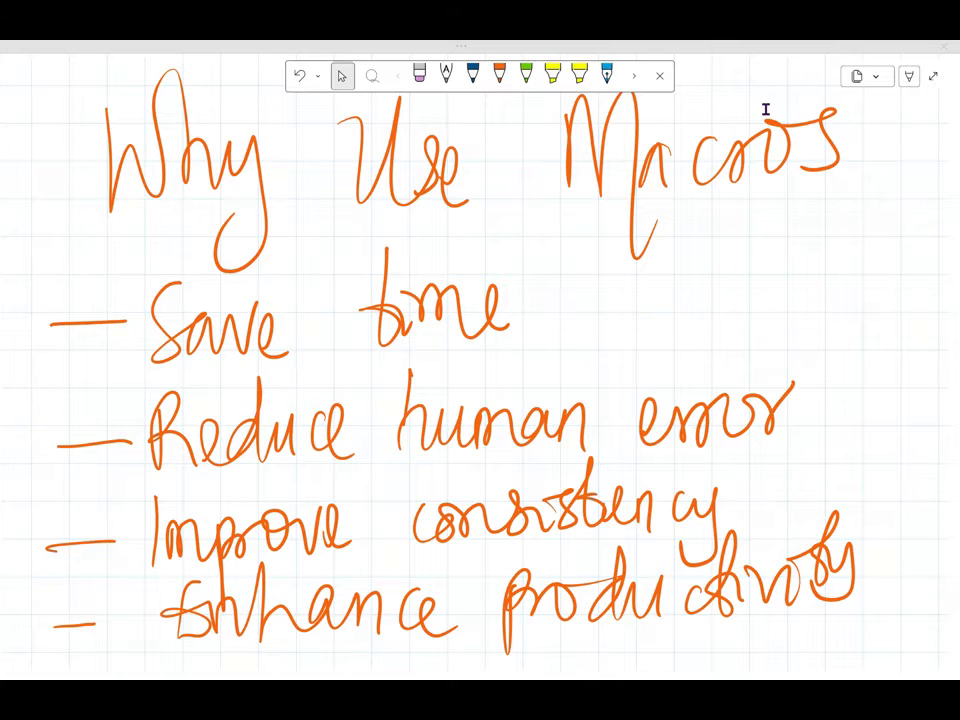
# Step: Leave the full-page note view and switch to the Book1 workbook in Excel to examine the RawData sheet's table
pyautogui.click(933, 75)
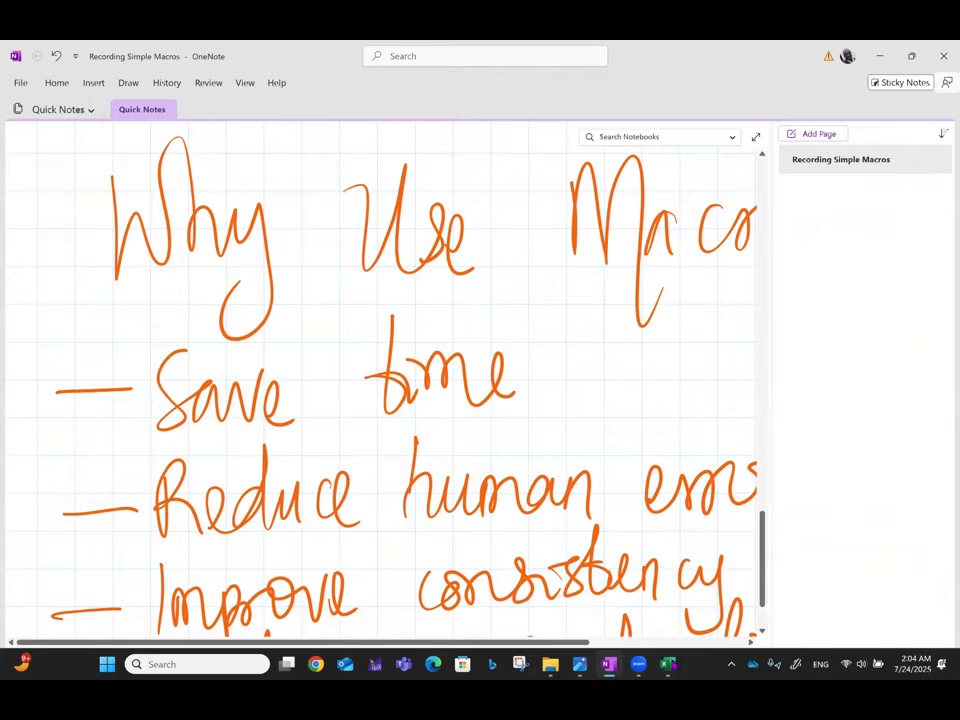
pyautogui.click(668, 664)
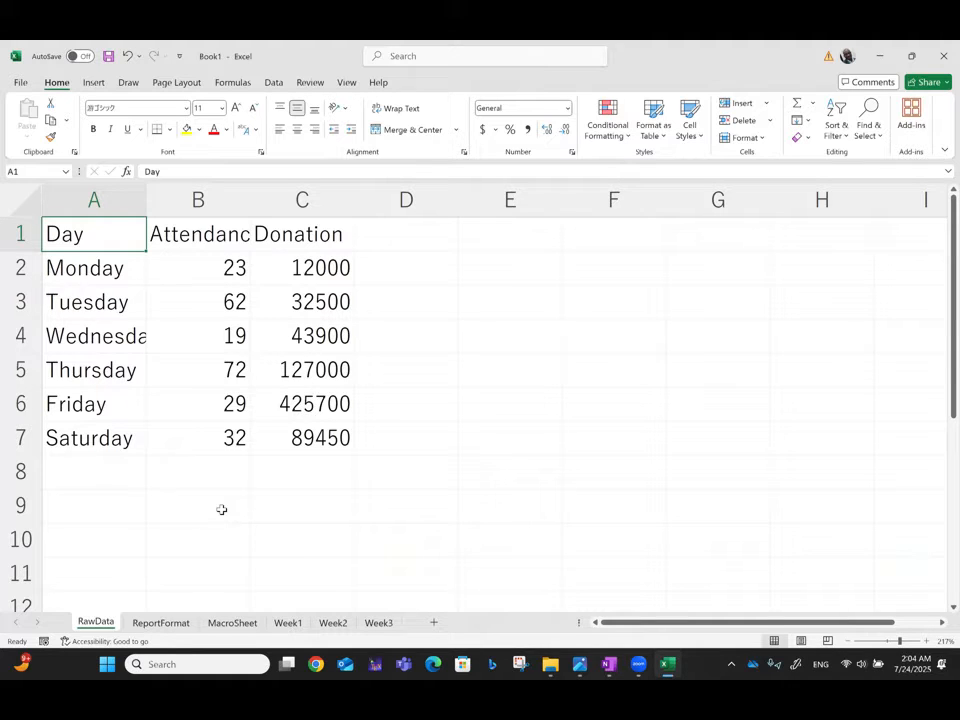
pyautogui.press('Down')
pyautogui.press('Down')
pyautogui.press('Down')
pyautogui.press('Down')
pyautogui.press('Down')
pyautogui.press('Down')
pyautogui.press('Down')
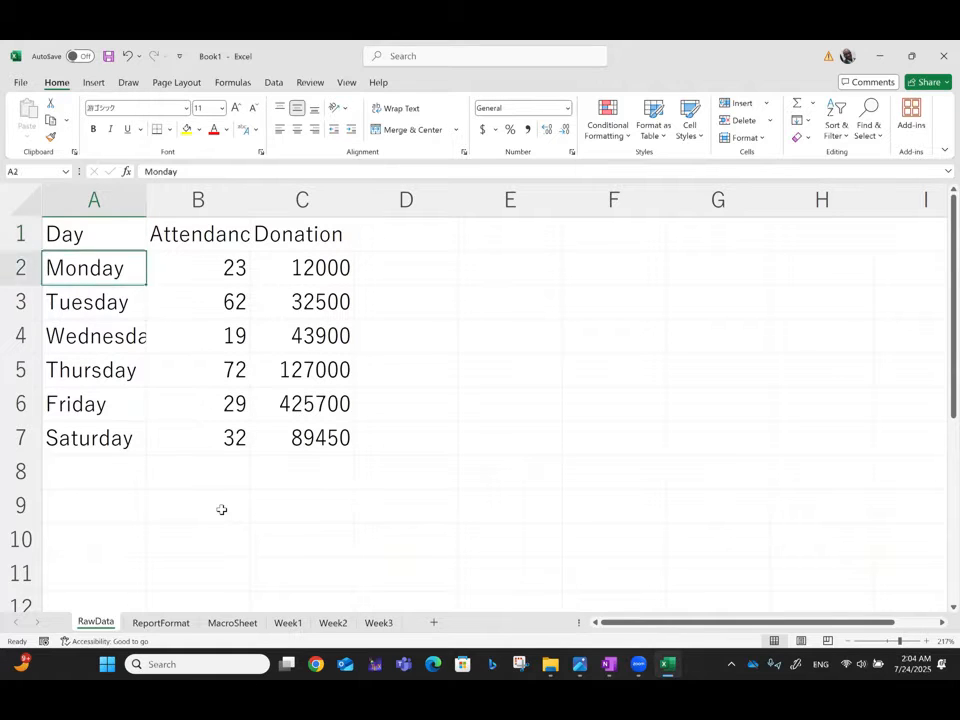
pyautogui.press('Up')
pyautogui.press('Up')
pyautogui.press('Up')
pyautogui.press('Up')
pyautogui.press('Up')
pyautogui.press('Up')
pyautogui.press('Up')
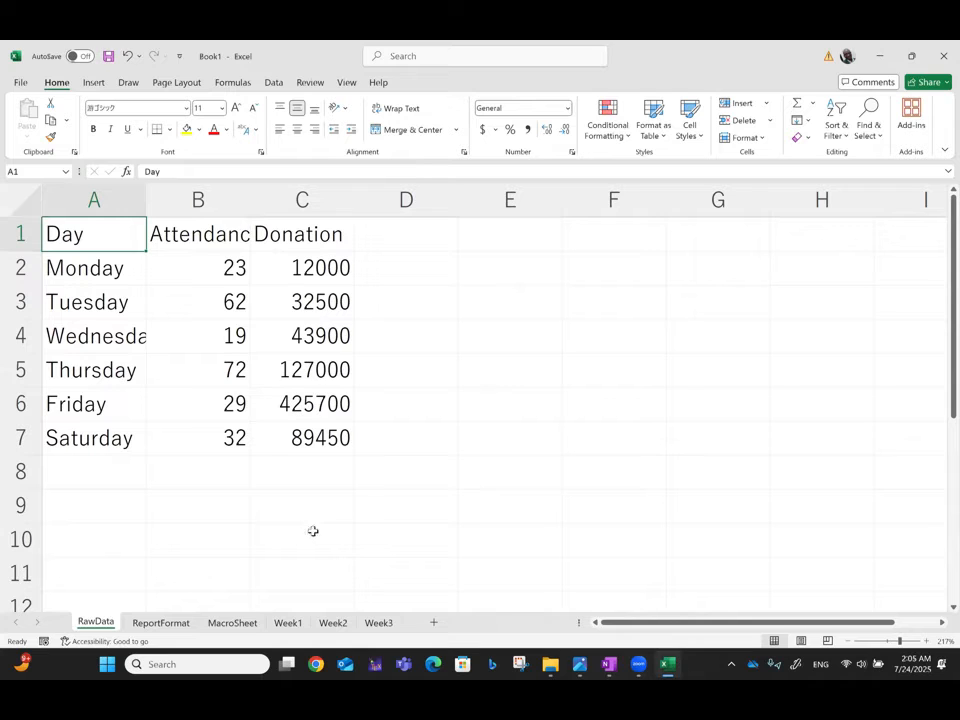
# Step: Compare the formatted table on the ReportFormat sheet with the unformatted data on the RawData sheet
pyautogui.click(152, 624)
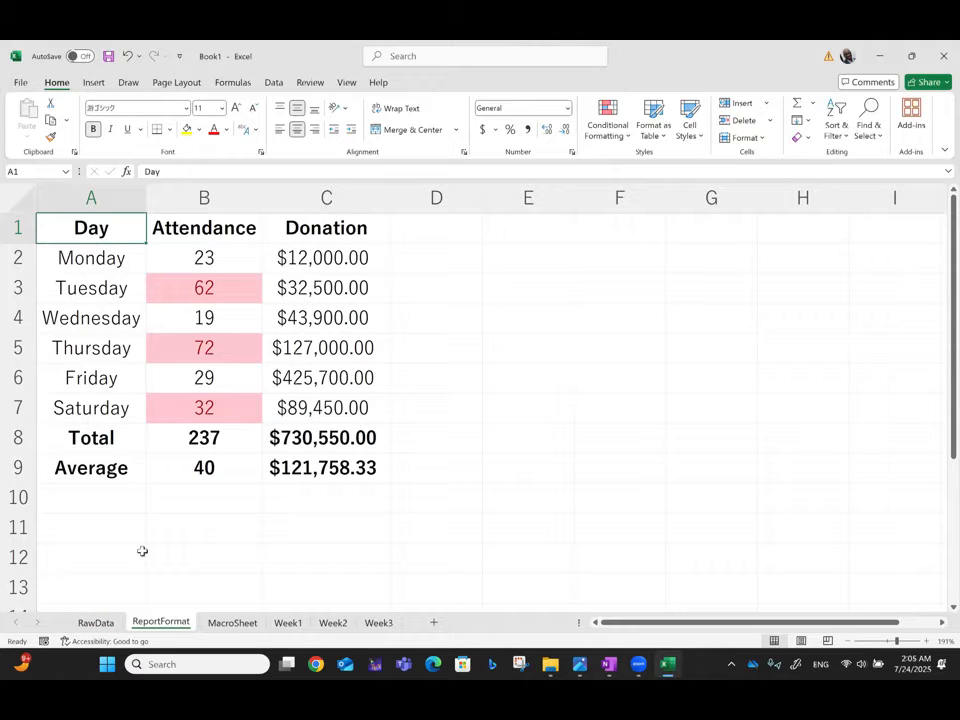
pyautogui.click(95, 623)
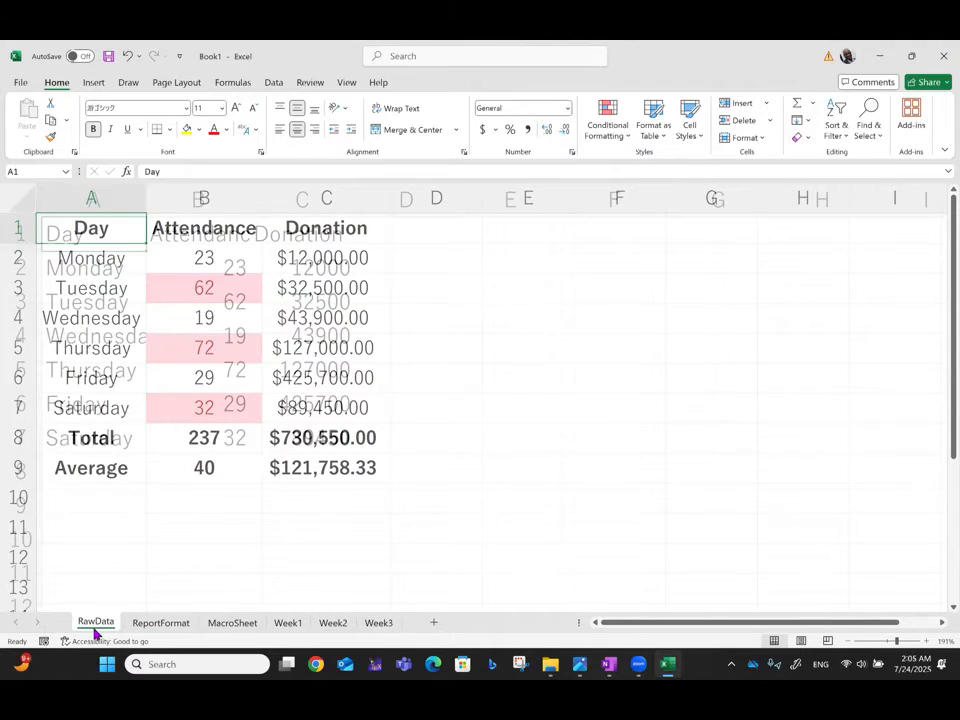
pyautogui.click(160, 622)
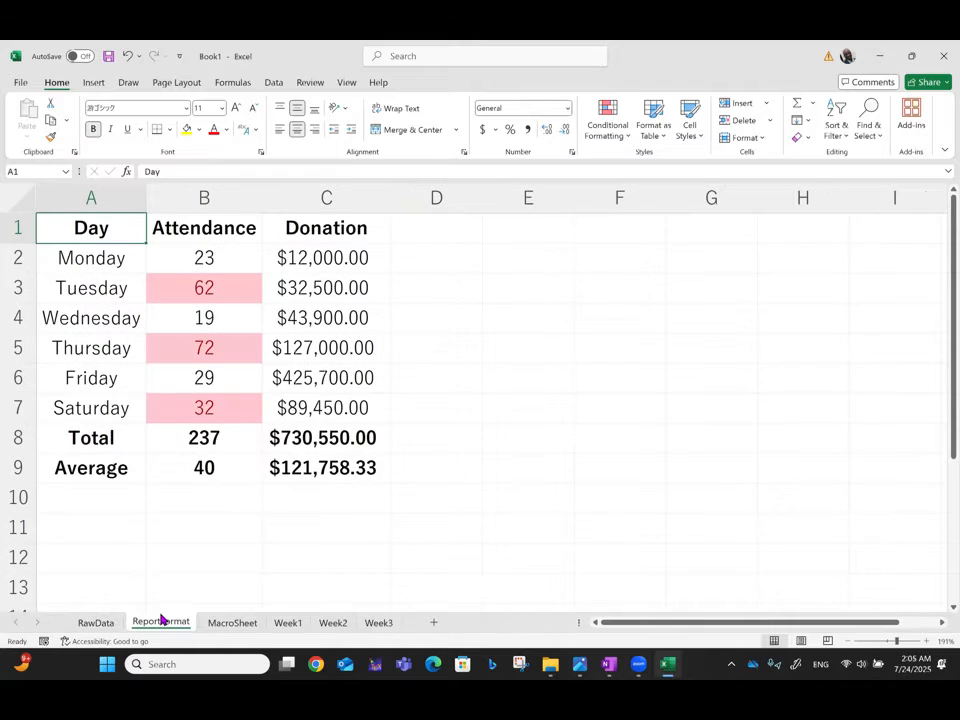
# Step: Review the RawData, ReportFormat, Week1, Week2 and Week3 sheets in turn, and return to RawData
pyautogui.click(90, 622)
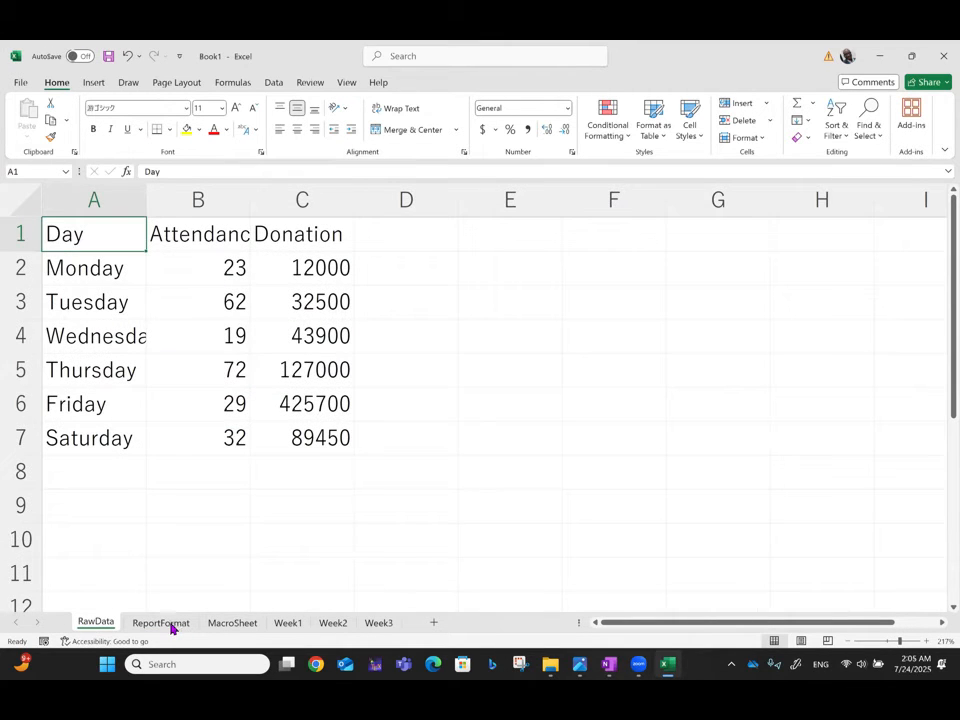
pyautogui.click(171, 626)
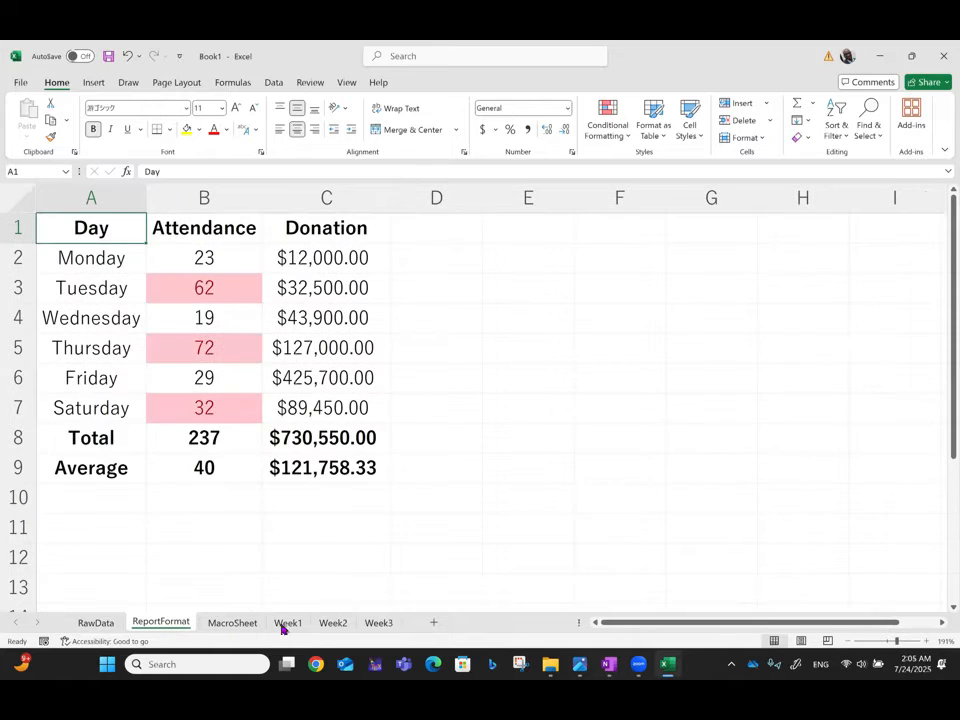
pyautogui.click(283, 624)
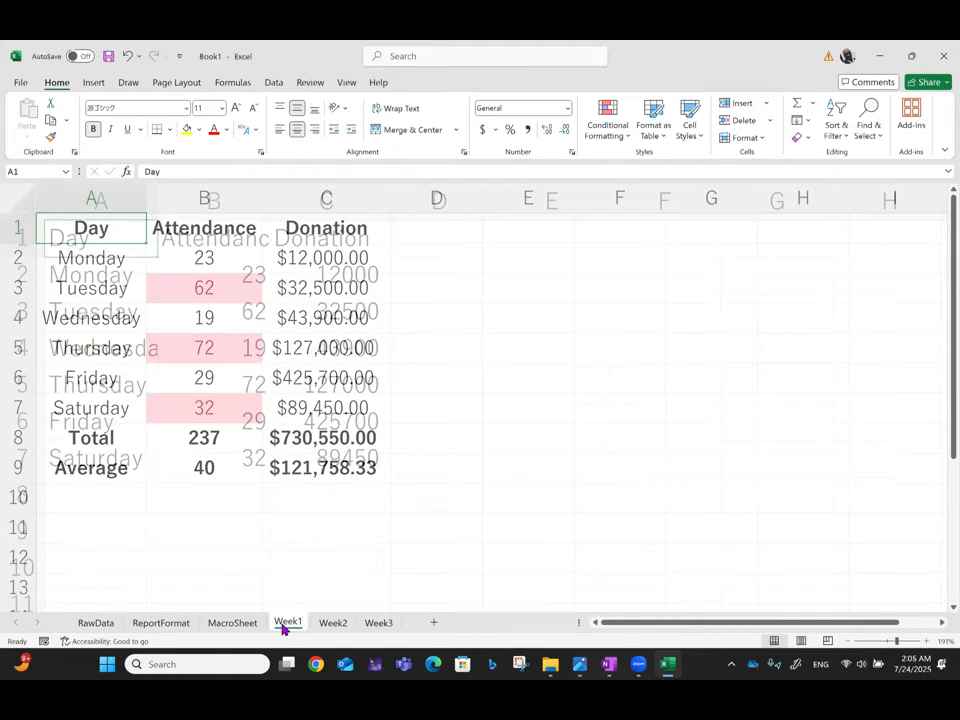
pyautogui.click(332, 624)
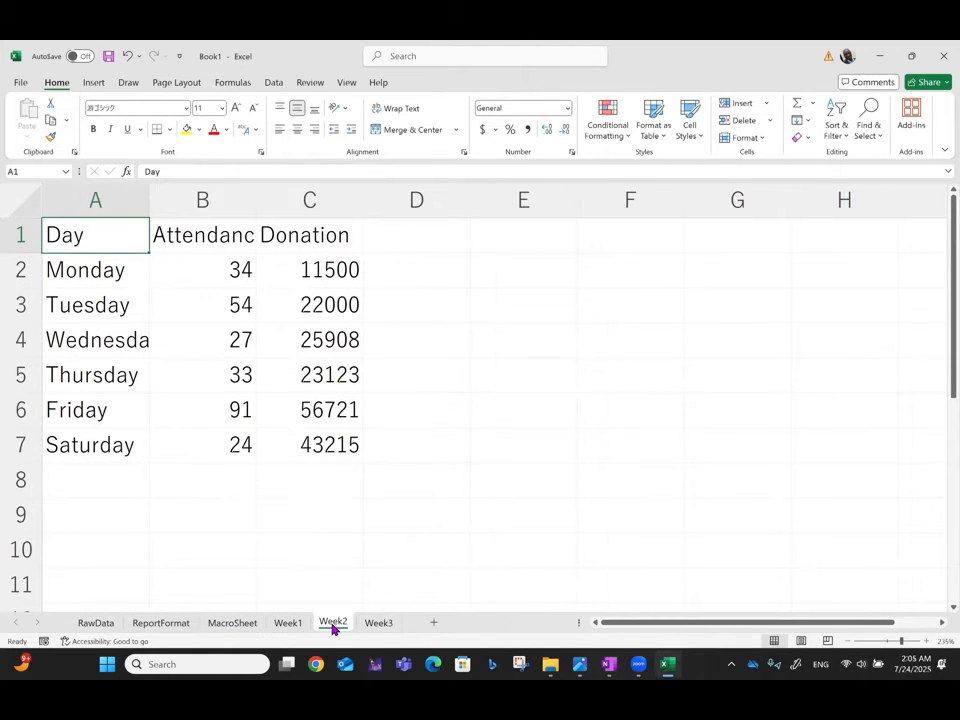
pyautogui.click(386, 625)
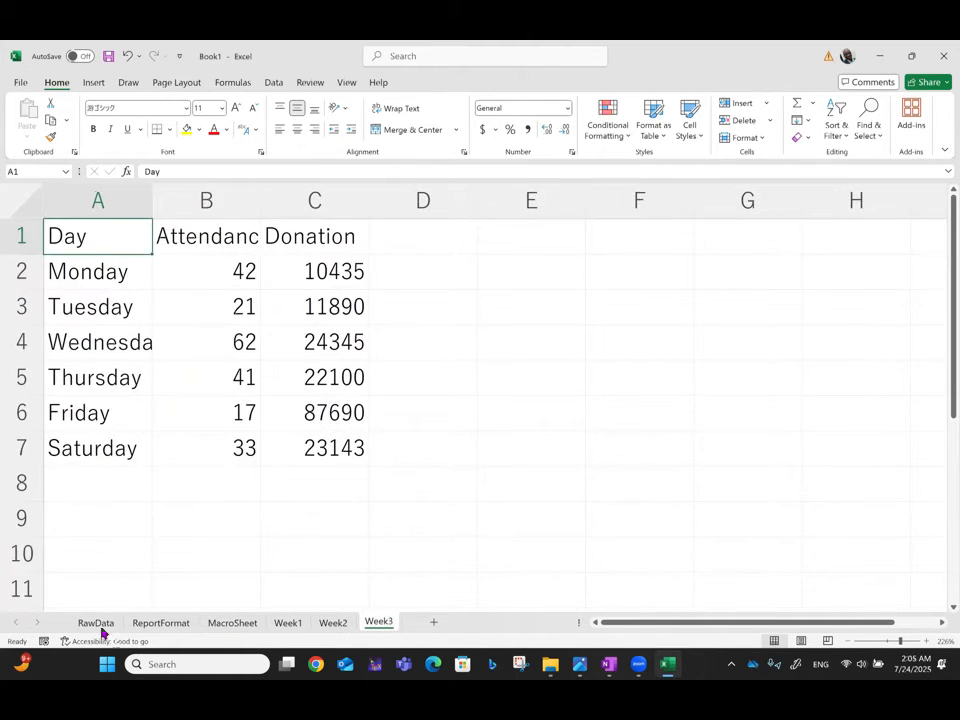
pyautogui.click(95, 623)
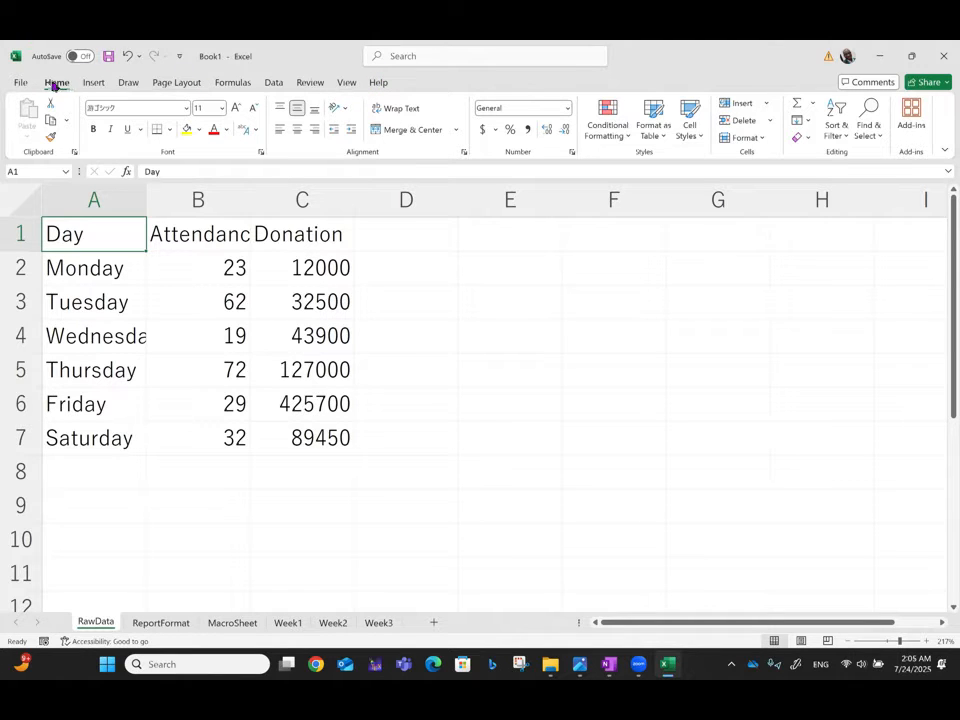
# Step: Enable the Developer tab among the main tabs in the Customize Ribbon options
pyautogui.click(20, 82)
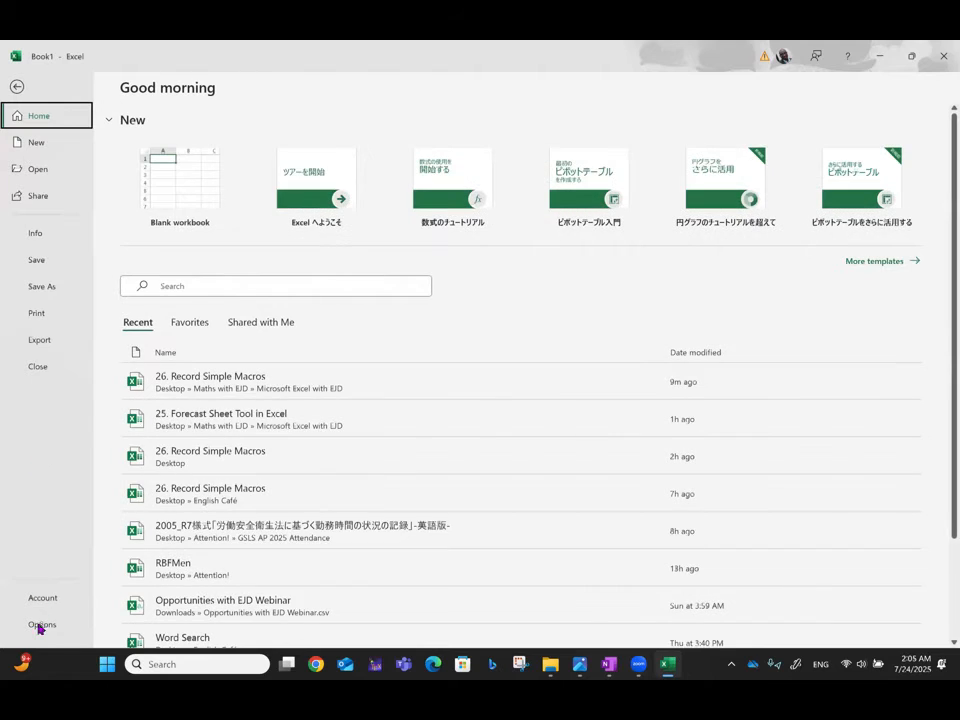
pyautogui.click(40, 625)
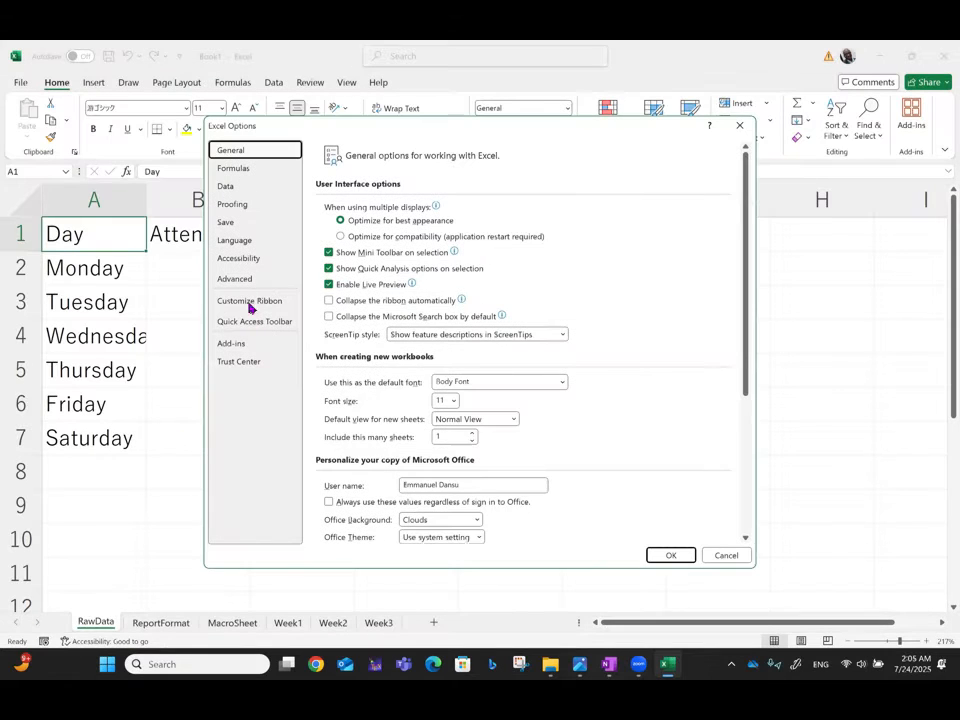
pyautogui.click(249, 301)
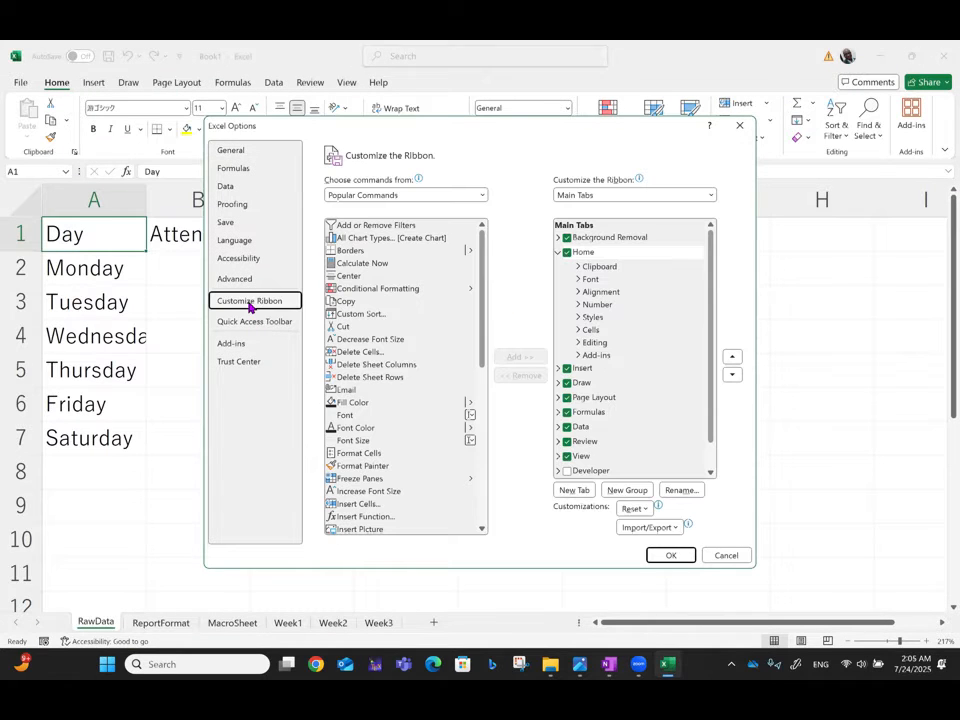
pyautogui.click(567, 472)
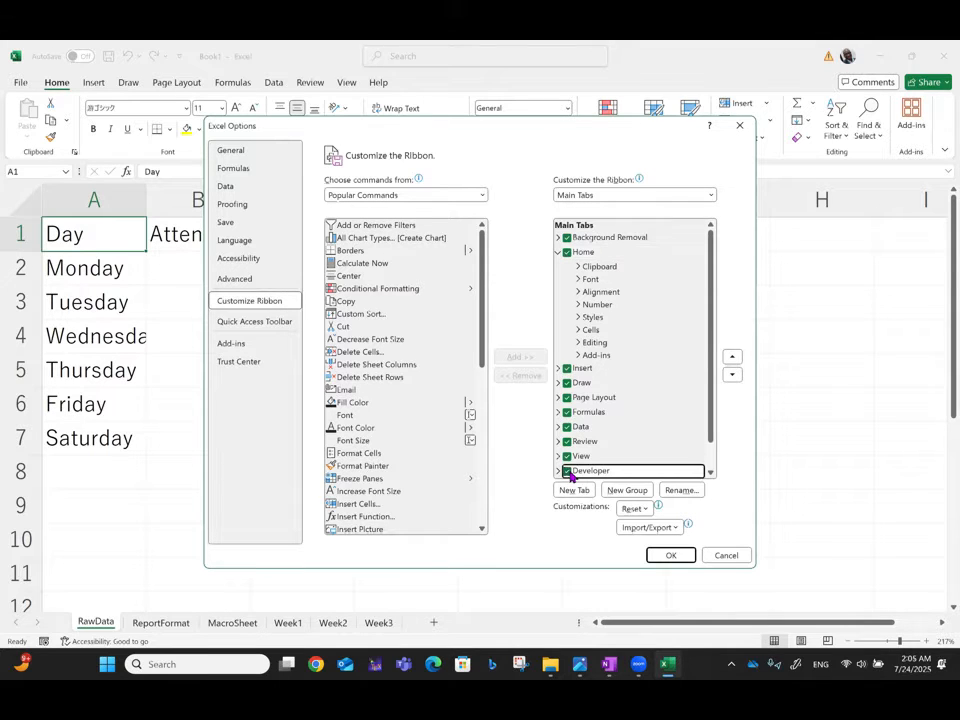
pyautogui.click(676, 553)
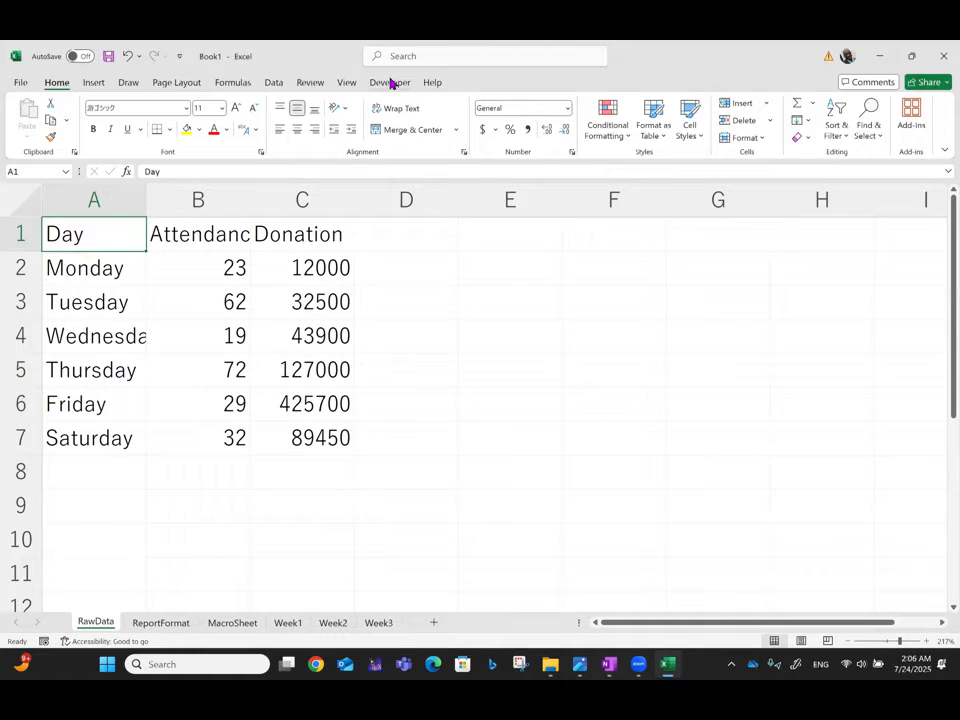
# Step: Examine the workbook's macro list and the Trust Center's macro security settings without changing anything
pyautogui.click(391, 82)
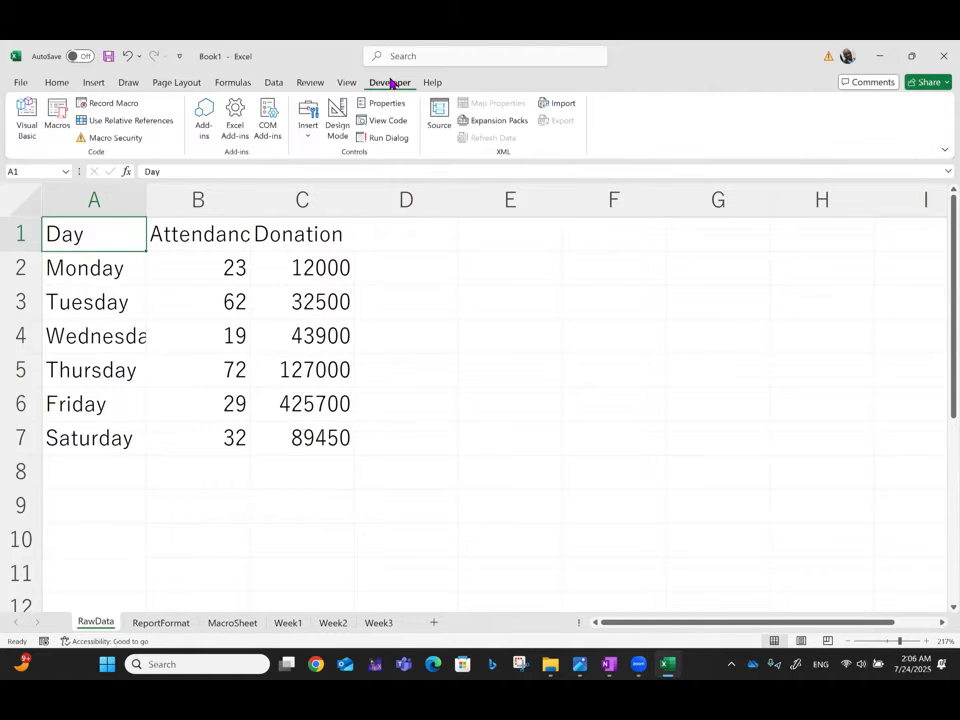
pyautogui.click(57, 110)
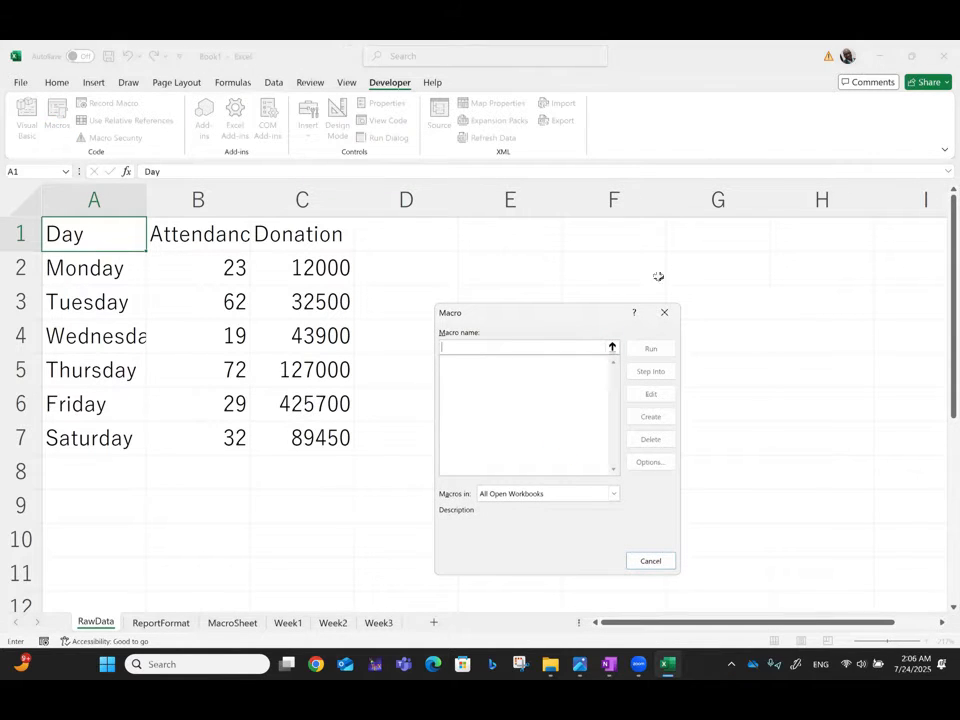
pyautogui.click(665, 314)
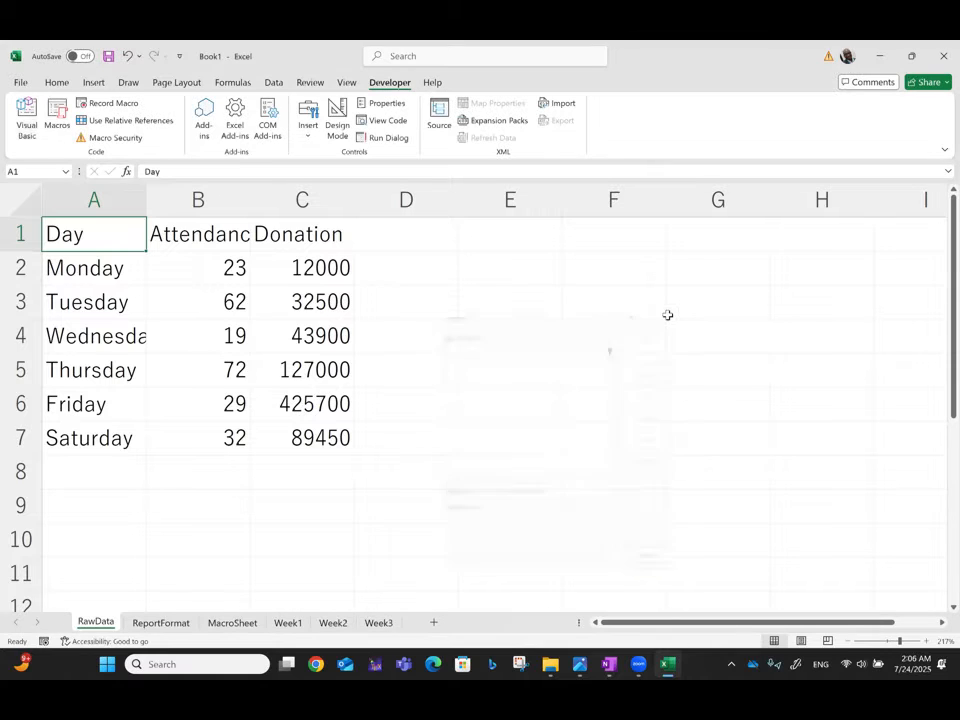
pyautogui.click(59, 127)
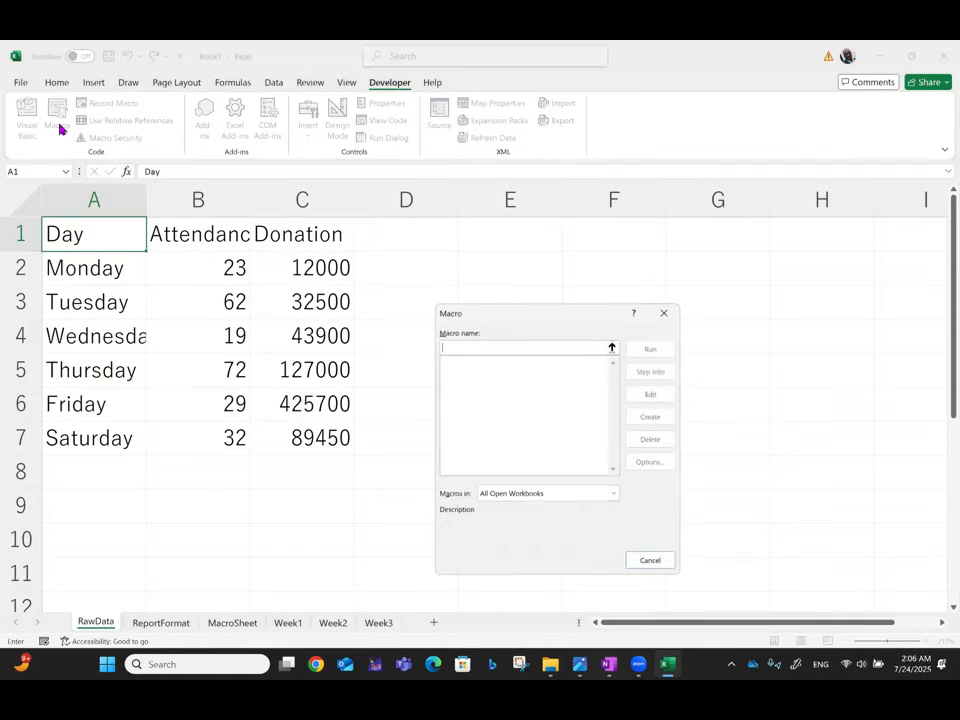
pyautogui.click(665, 314)
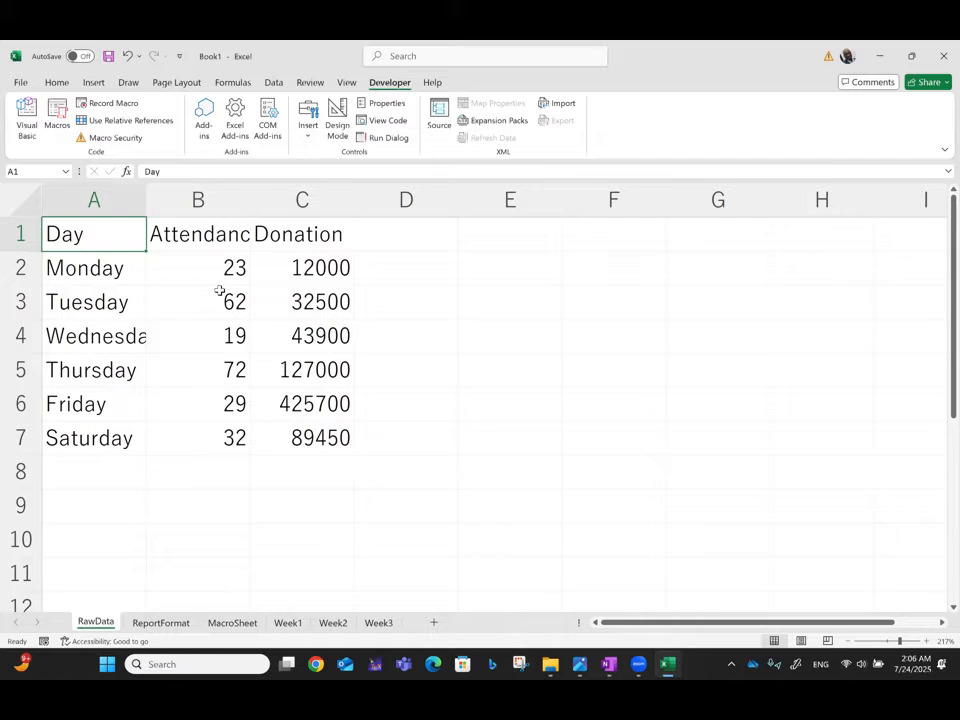
pyautogui.click(118, 144)
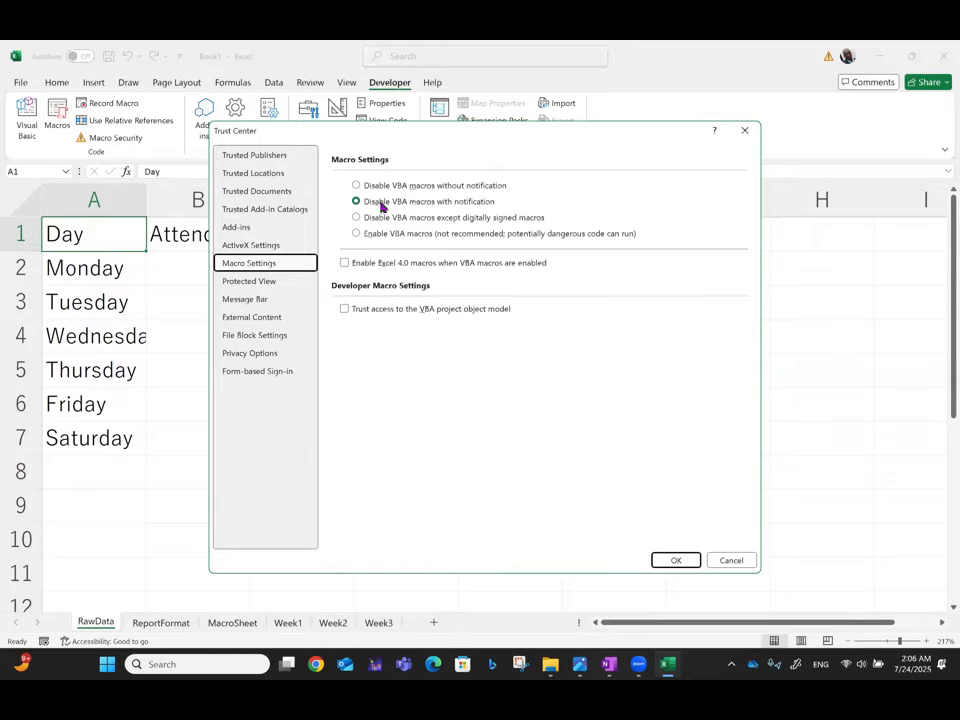
pyautogui.click(751, 137)
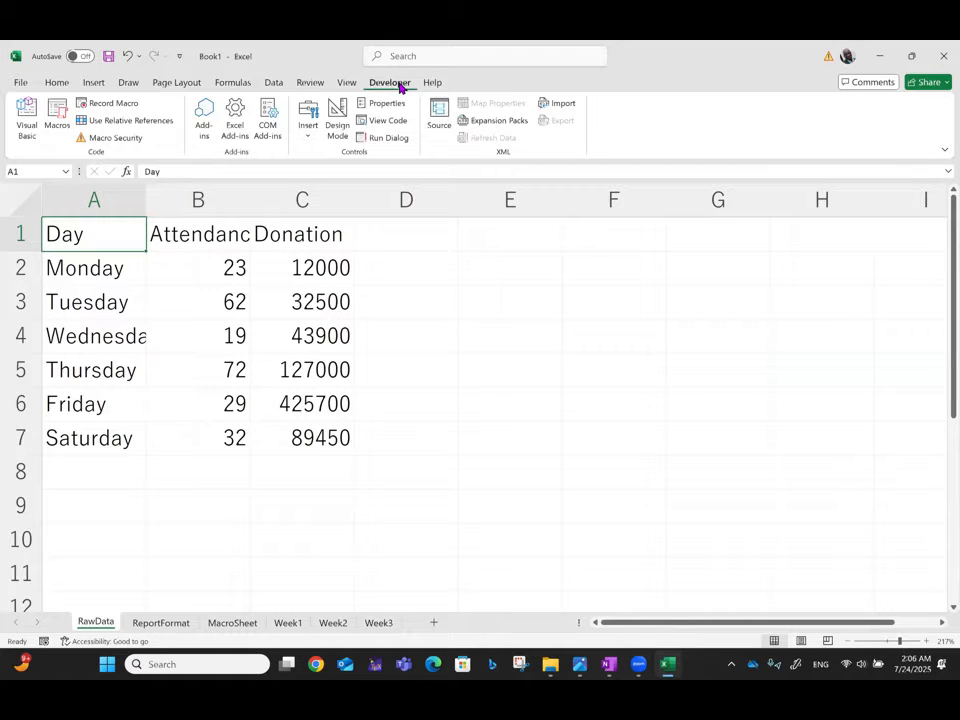
# Step: Compare the unformatted tables on RawData and MacroSheet with the finished layout on ReportFormat
pyautogui.click(152, 623)
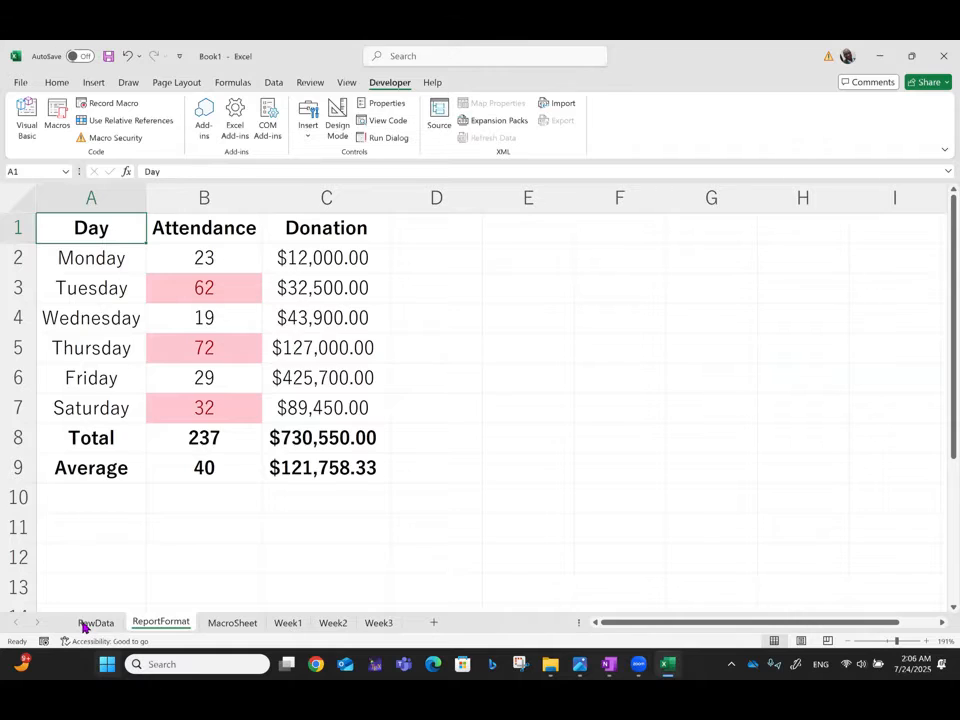
pyautogui.click(92, 623)
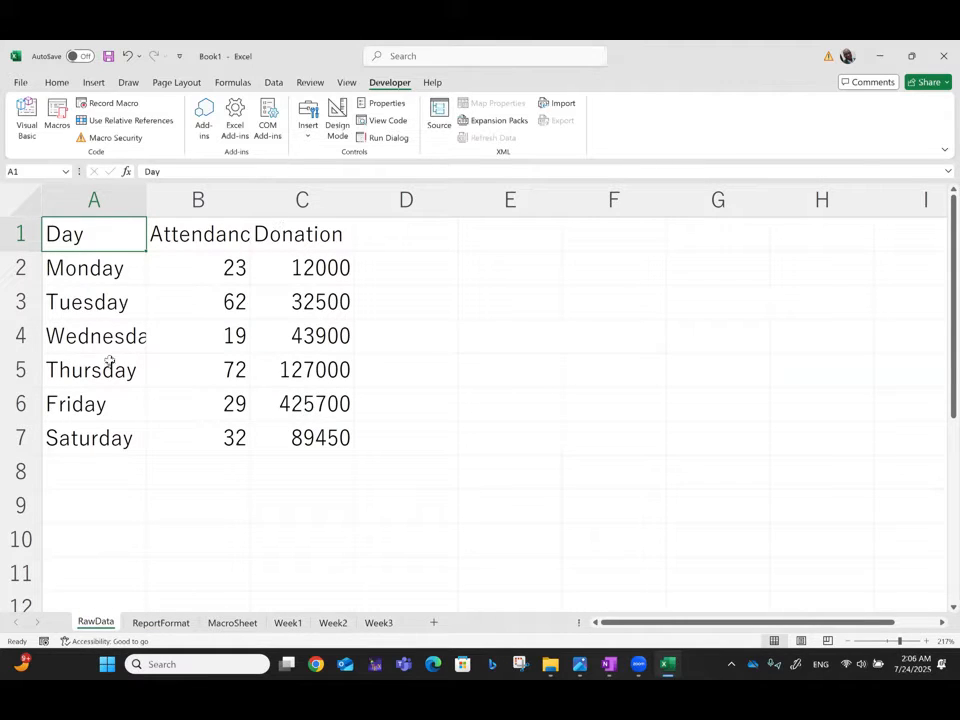
pyautogui.click(162, 623)
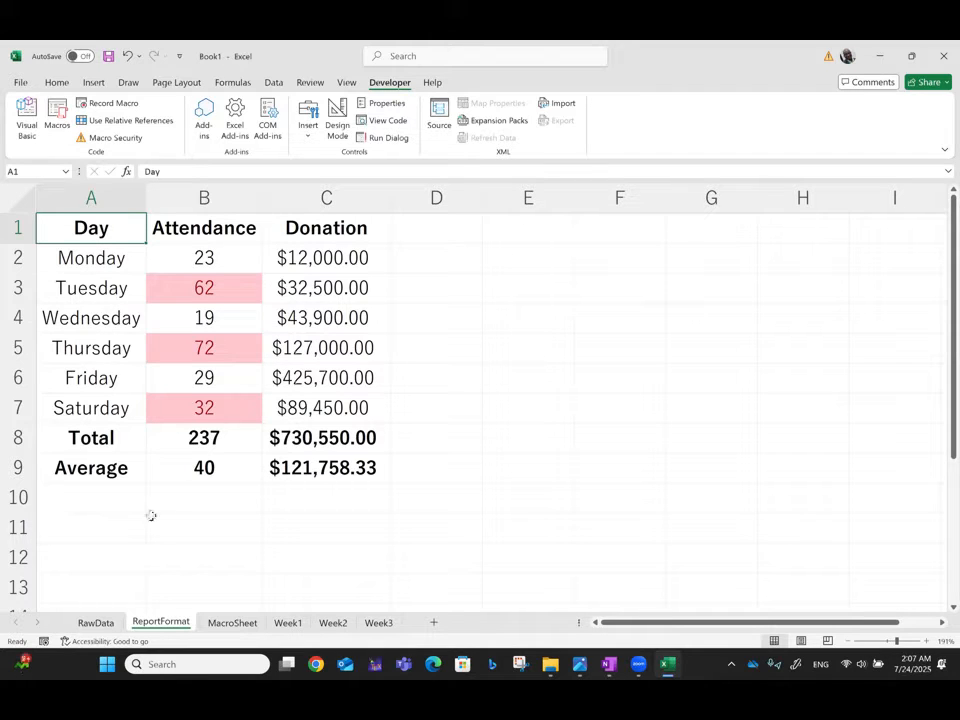
pyautogui.click(96, 623)
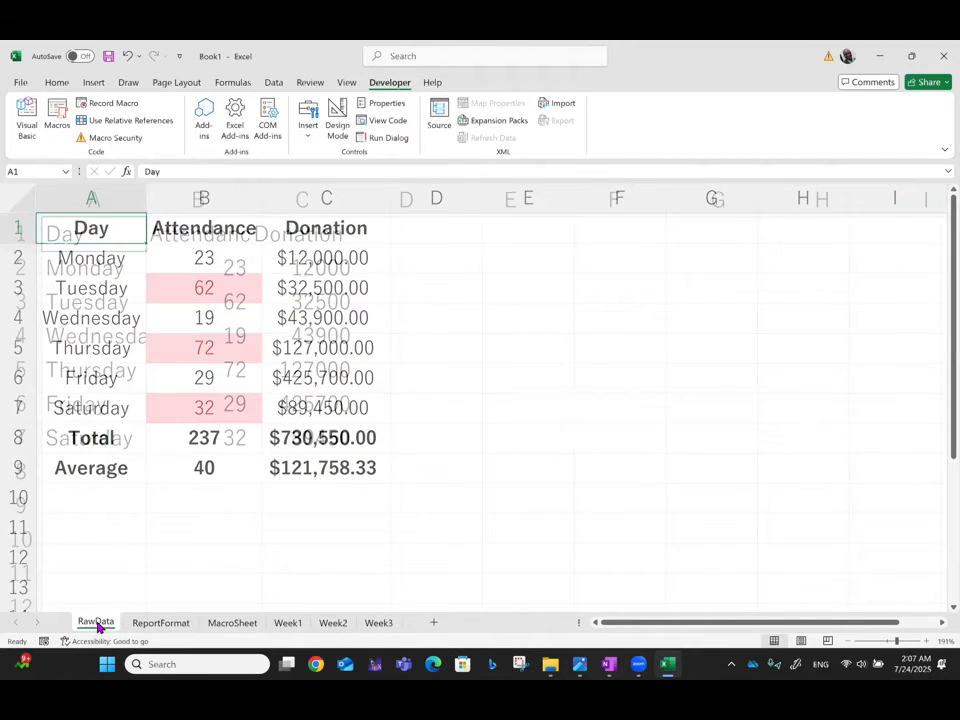
pyautogui.click(231, 623)
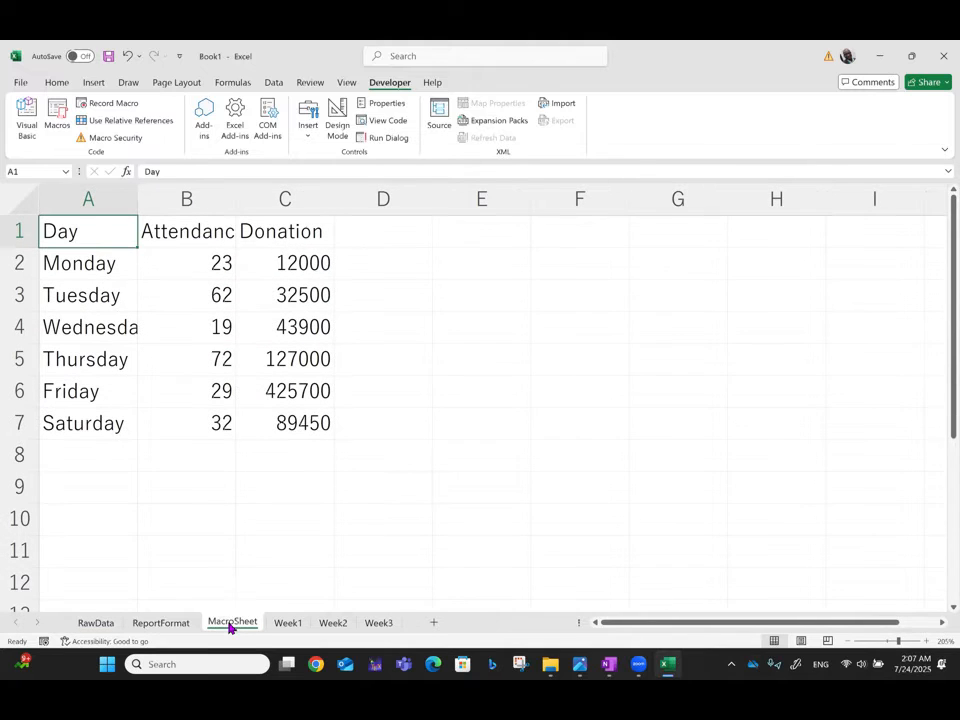
pyautogui.click(104, 624)
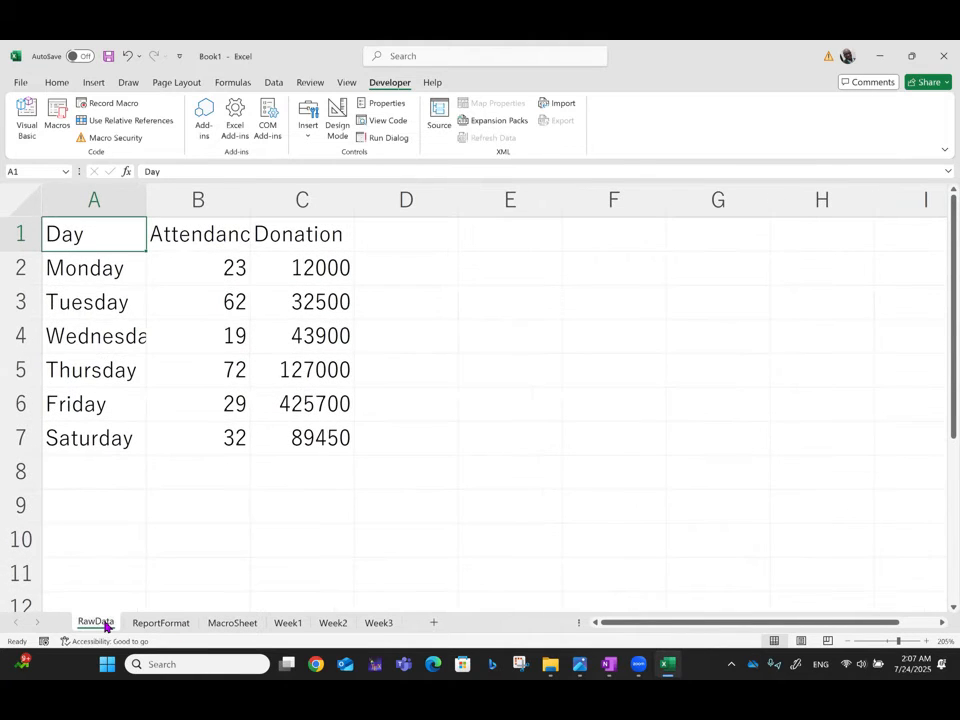
pyautogui.click(236, 626)
pyautogui.click(158, 626)
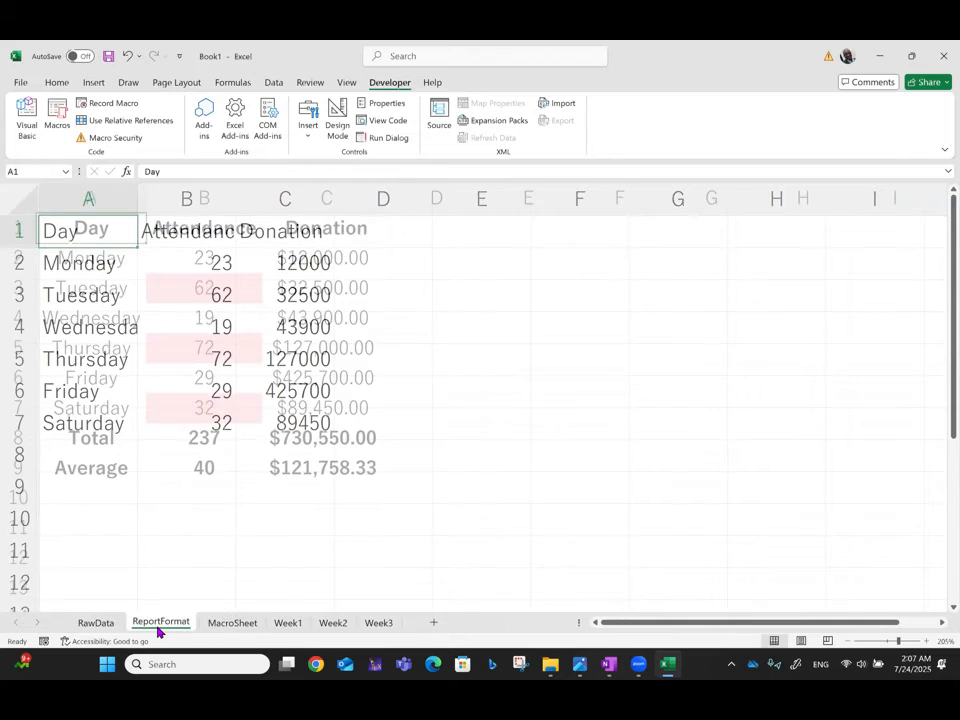
# Step: Set up a new macro recording on MacroSheet named WeeklyReport with the shortcut Ctrl+a
pyautogui.click(236, 625)
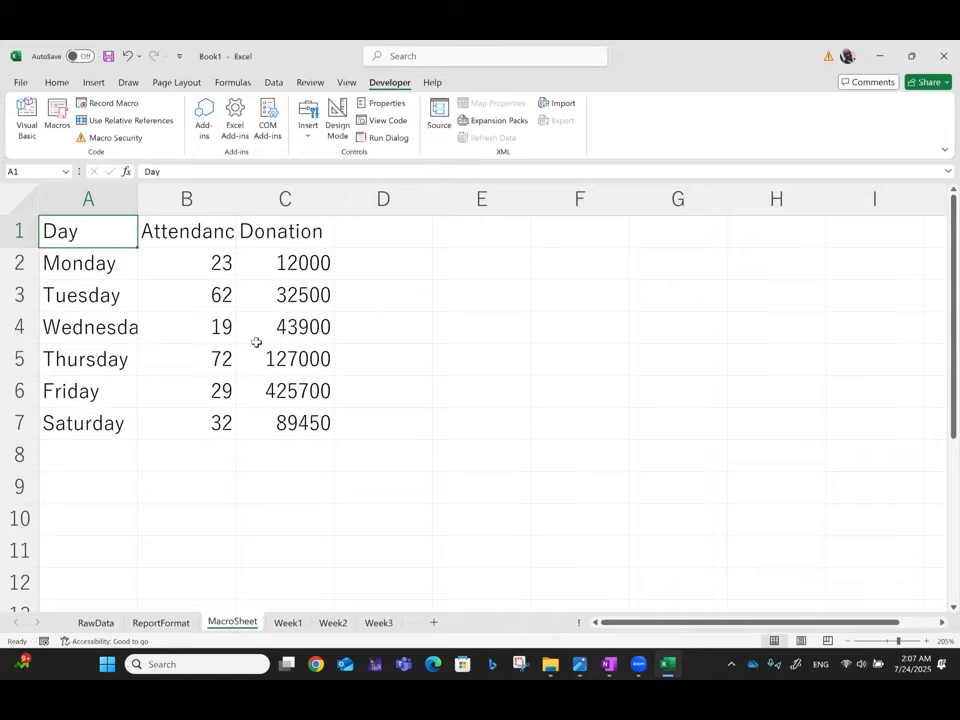
pyautogui.click(110, 104)
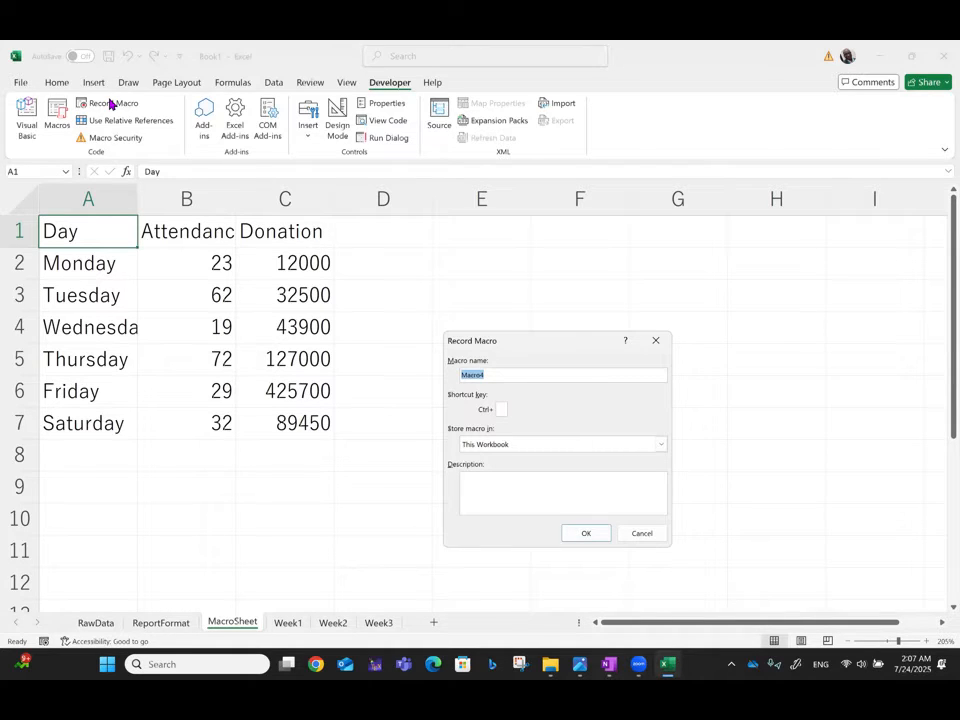
pyautogui.write('WeeklyReport')
pyautogui.click(502, 409)
pyautogui.write('a')
pyautogui.hotkey('shift', 'a')
pyautogui.press('BackSpace')
# Step: Add the macro description "This Macro automate weekly reports for an NPO." and start the recording
pyautogui.click(493, 494)
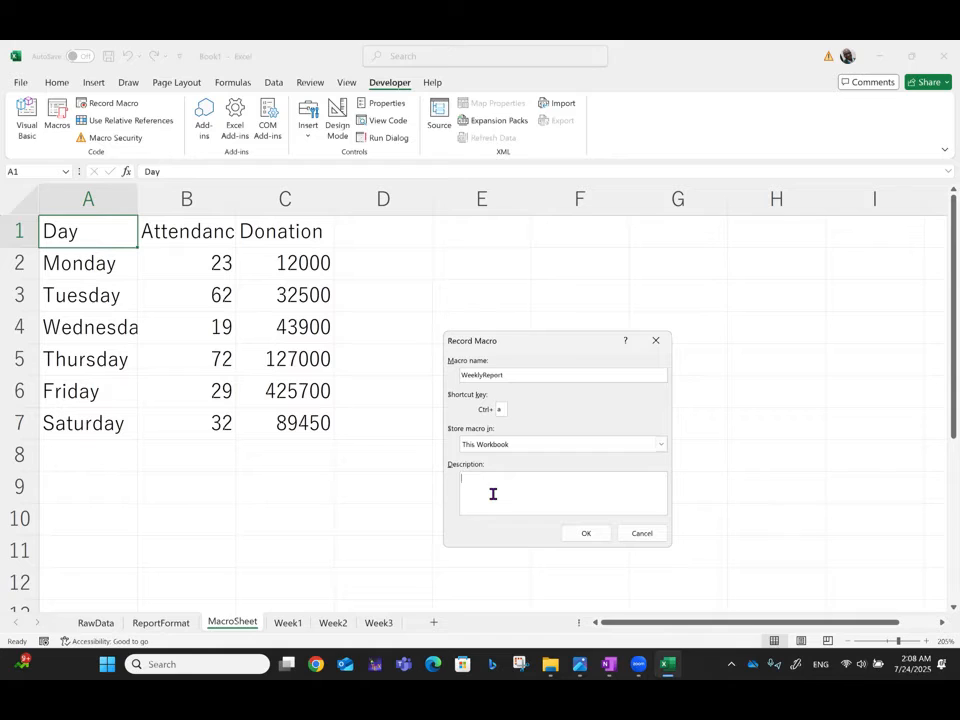
pyautogui.write('T')
pyautogui.write('his Macro')
pyautogui.write(' giv')
pyautogui.press('BackSpace')
pyautogui.press('BackSpace')
pyautogui.press('BackSpace')
pyautogui.write('tomate weekly reports for an NPO.')
pyautogui.click(588, 540)
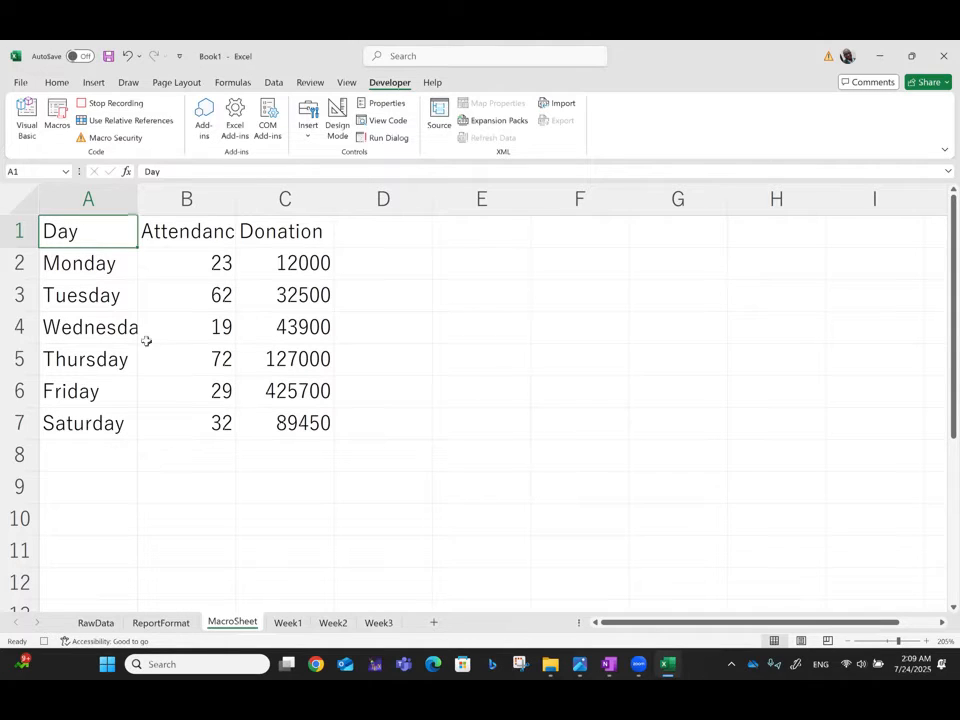
# Step: Label cell A8 "Total" and sum the Attendance values in B8 with =SUM(B2:B7)
pyautogui.click(84, 453)
pyautogui.write('Total')
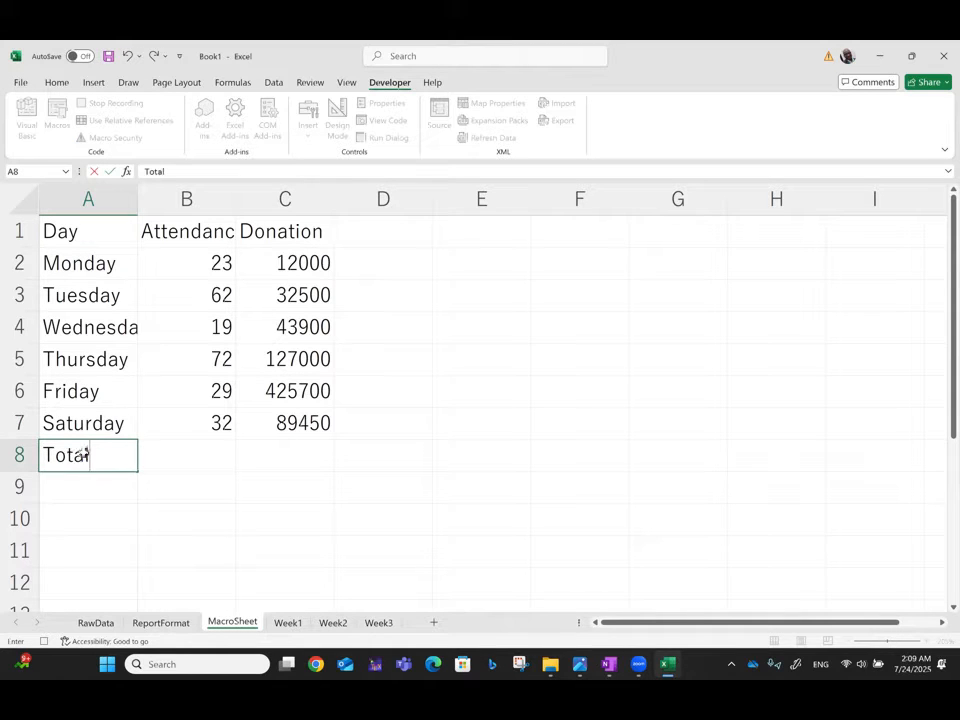
pyautogui.press('Tab')
pyautogui.write('=su')
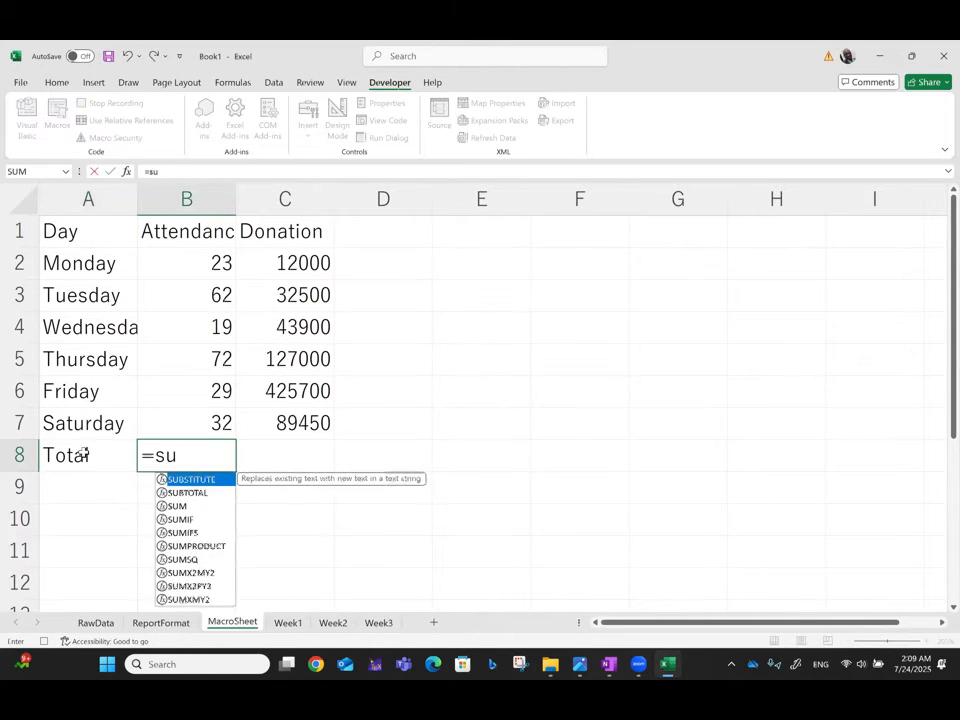
pyautogui.write('m(')
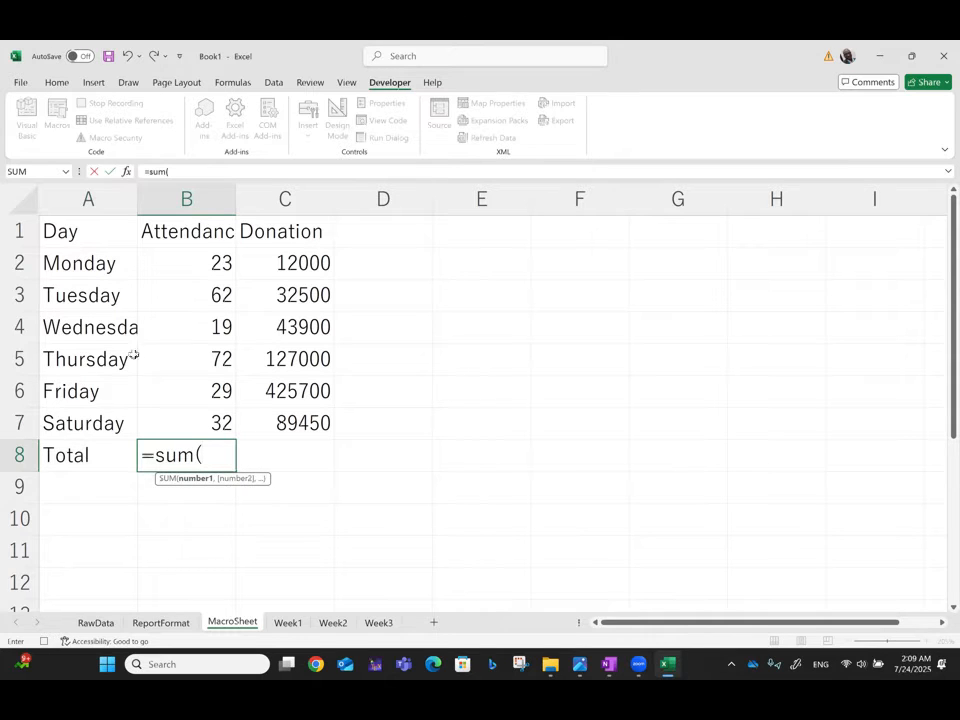
pyautogui.click(190, 260)
pyautogui.press('F8')
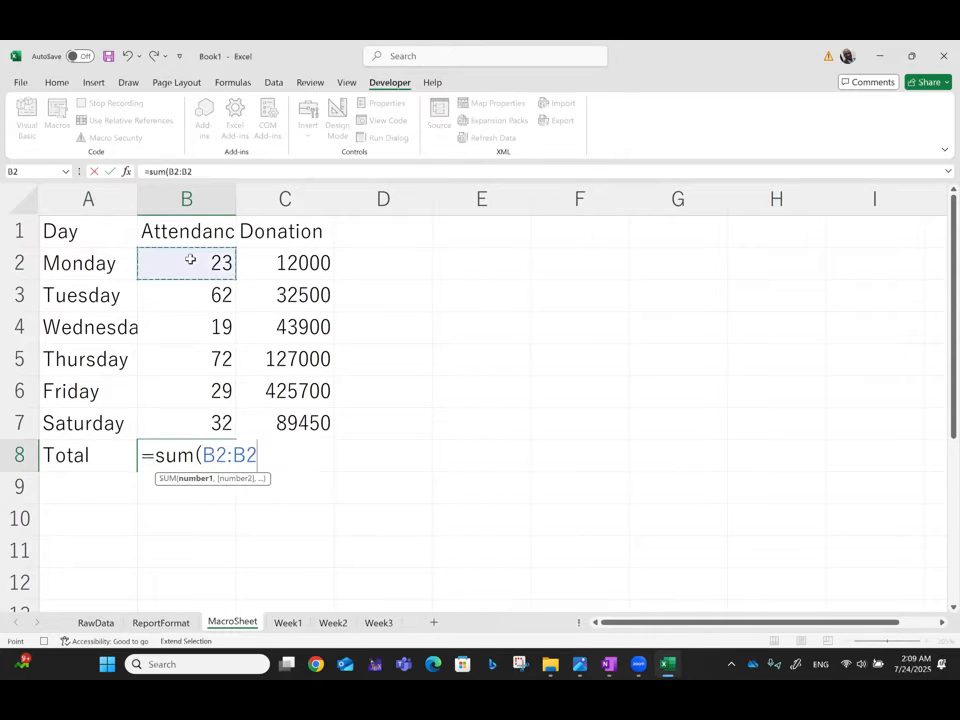
pyautogui.click(205, 422)
pyautogui.press('Return')
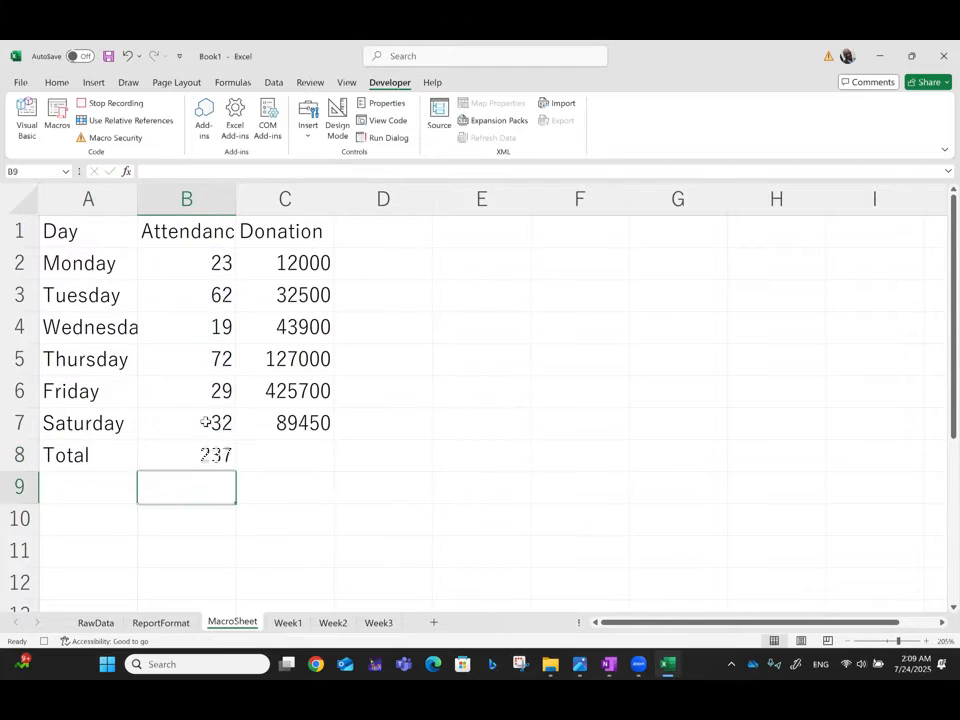
# Step: Copy the Total formula from B8 across to C8 for Donation, and label cell A9 "Average"
pyautogui.click(193, 453)
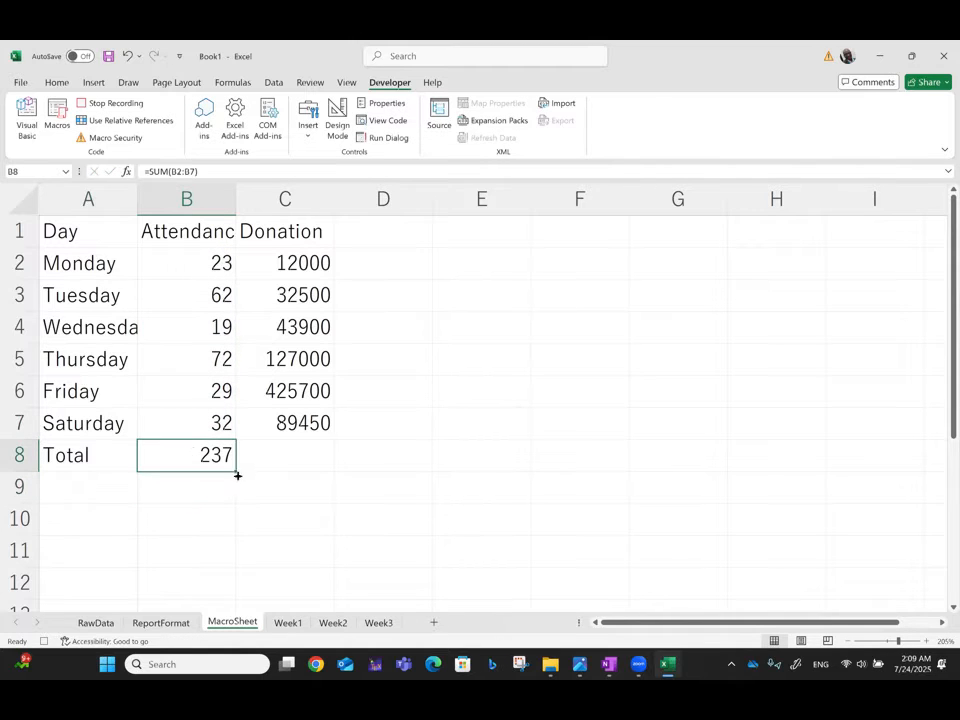
pyautogui.moveTo(237, 470); pyautogui.dragTo(318, 465)
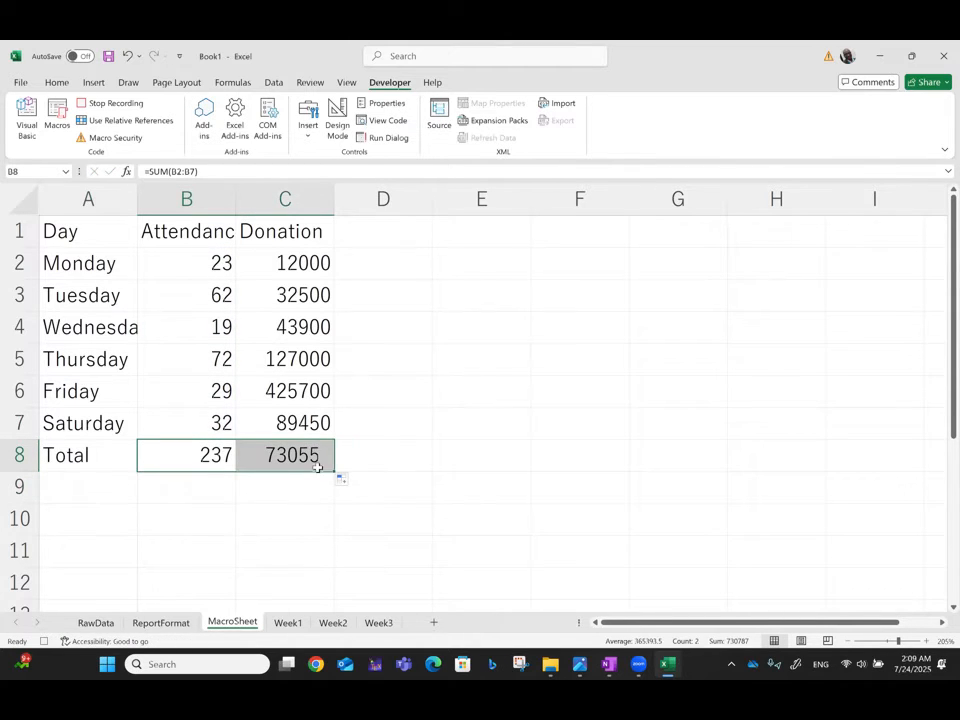
pyautogui.click(74, 488)
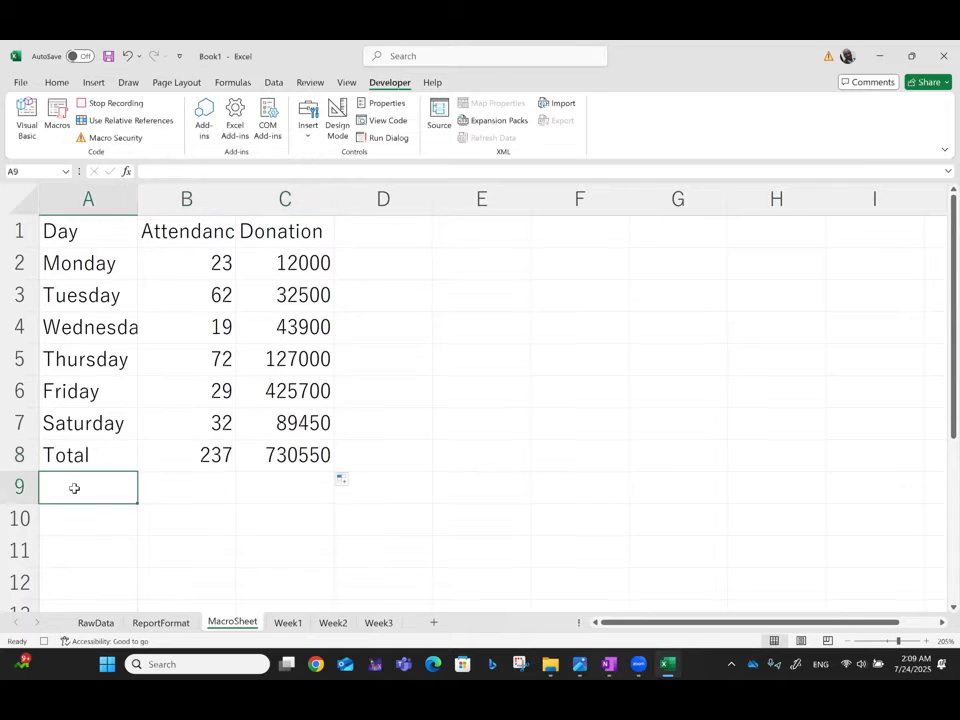
pyautogui.write('Ab')
pyautogui.press('BackSpace')
pyautogui.write('vera')
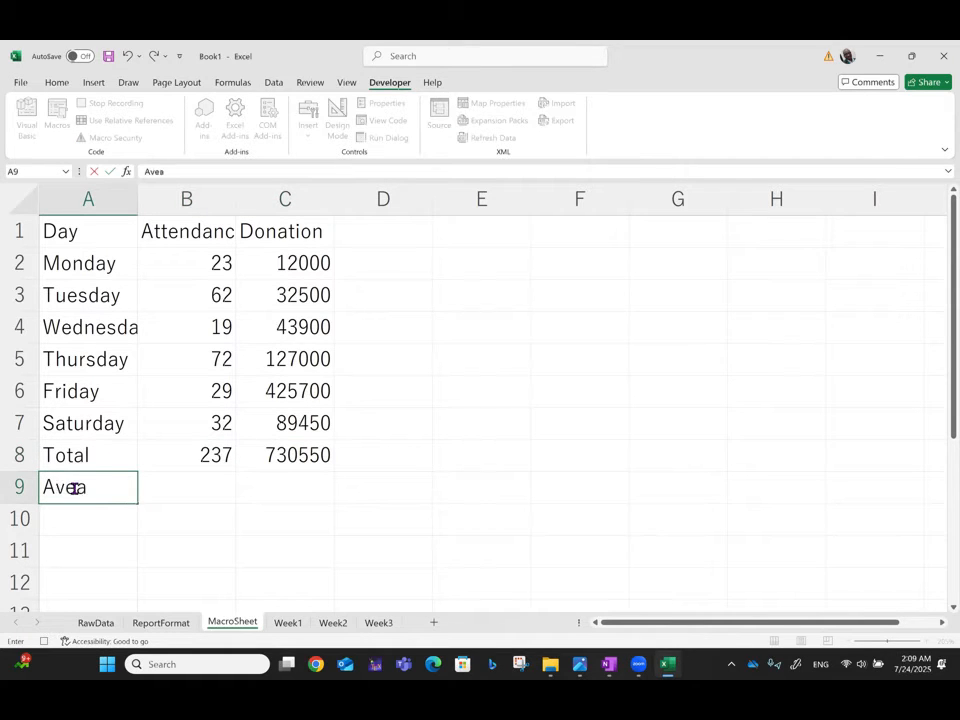
pyautogui.write('g')
pyautogui.press('BackSpace')
pyautogui.press('BackSpace')
pyautogui.press('BackSpace')
pyautogui.write('rage')
# Step: Average the Attendance values in B9 with =AVERAGE(B2:B7) and copy the formula across to C9
pyautogui.press('Tab')
pyautogui.write('=')
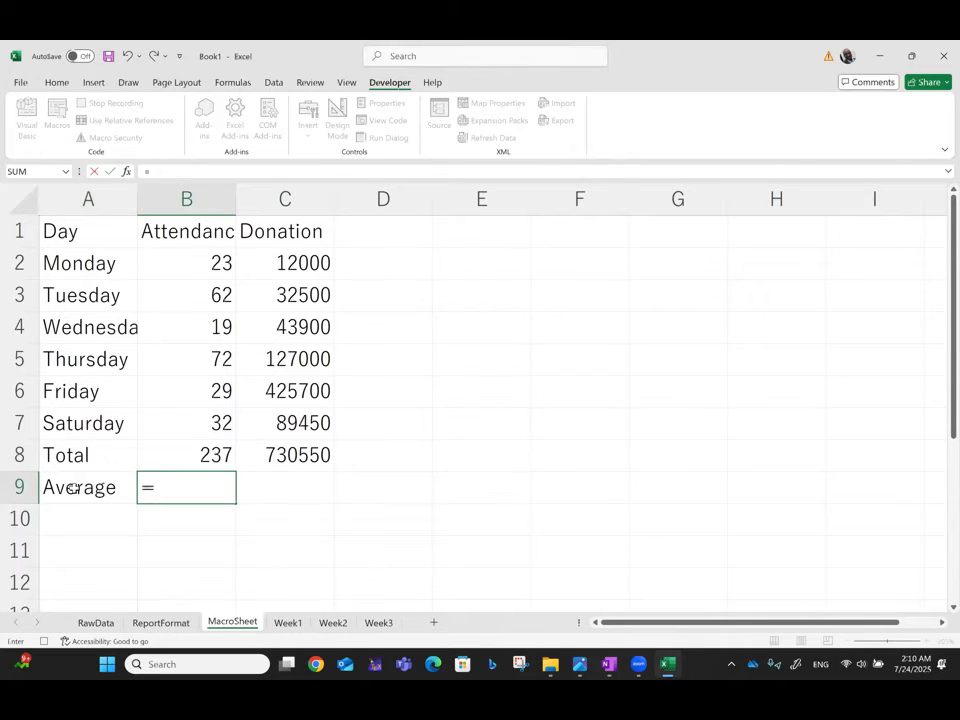
pyautogui.write('averae')
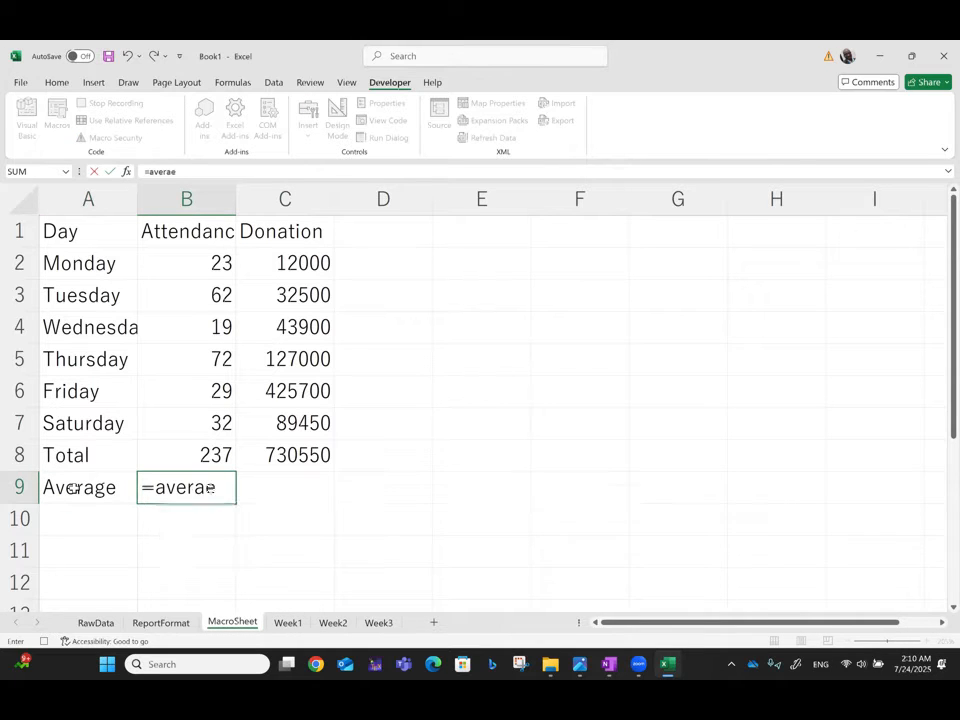
pyautogui.press('BackSpace')
pyautogui.write('ge(')
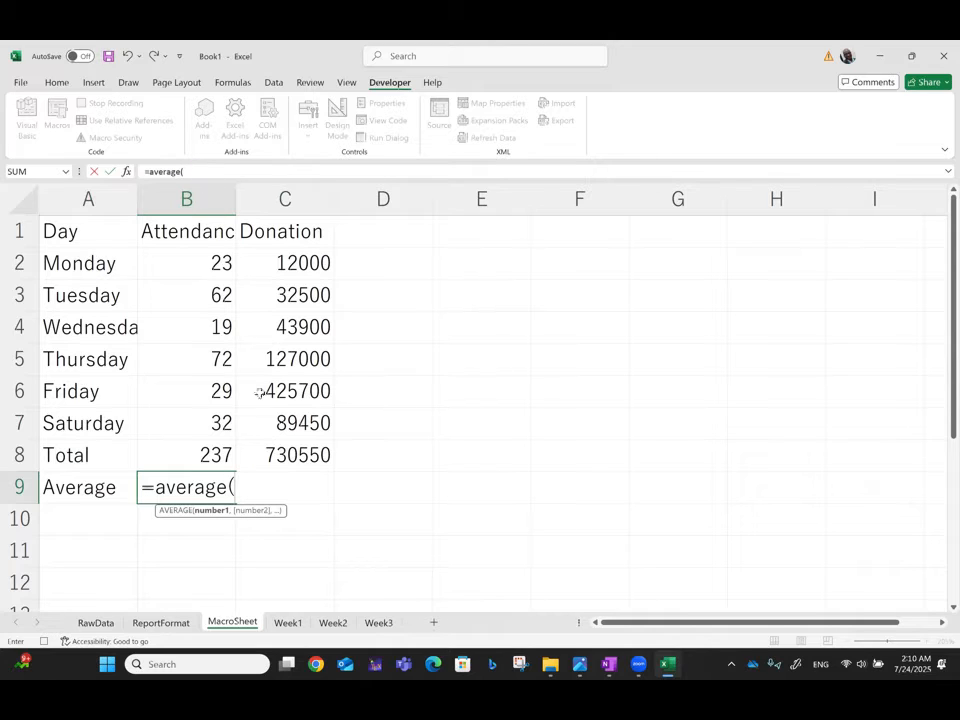
pyautogui.click(221, 260)
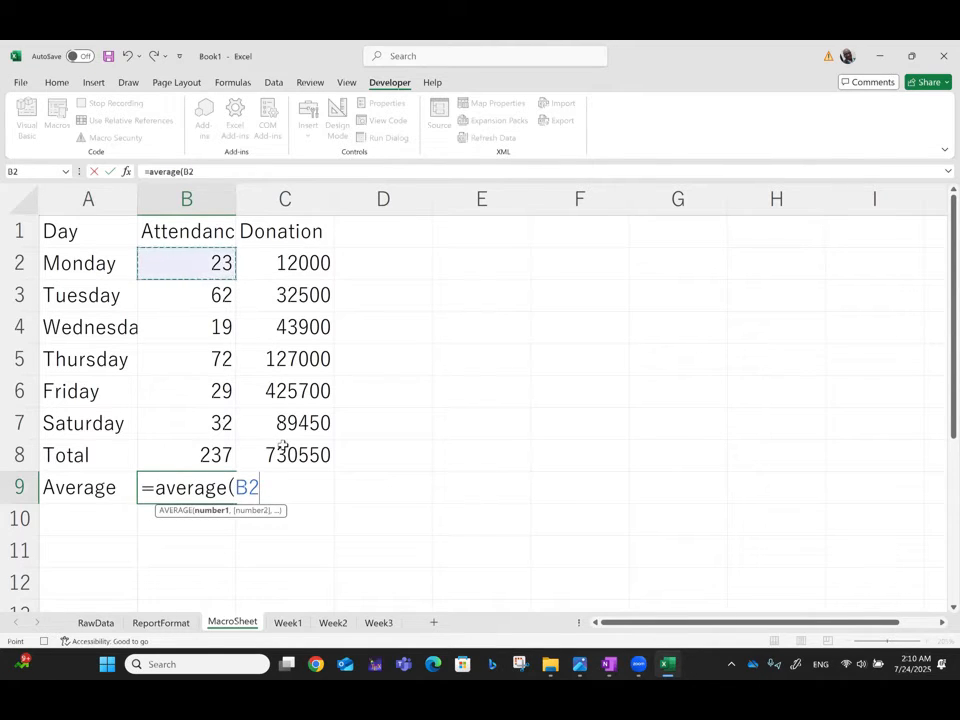
pyautogui.press('F8')
pyautogui.click(214, 425)
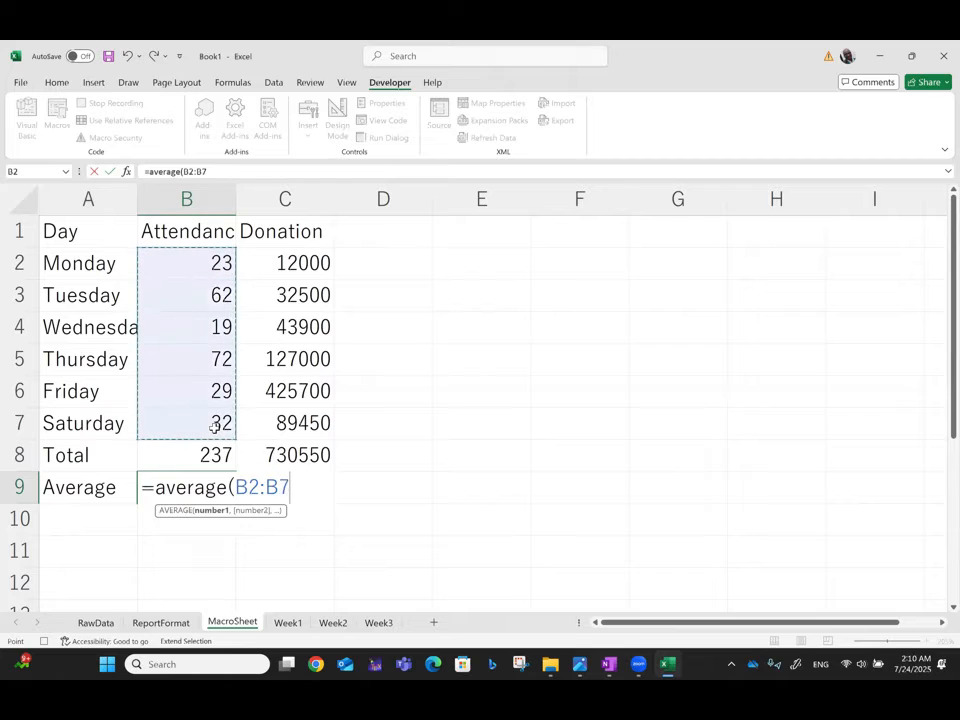
pyautogui.press('Return')
pyautogui.click(229, 501)
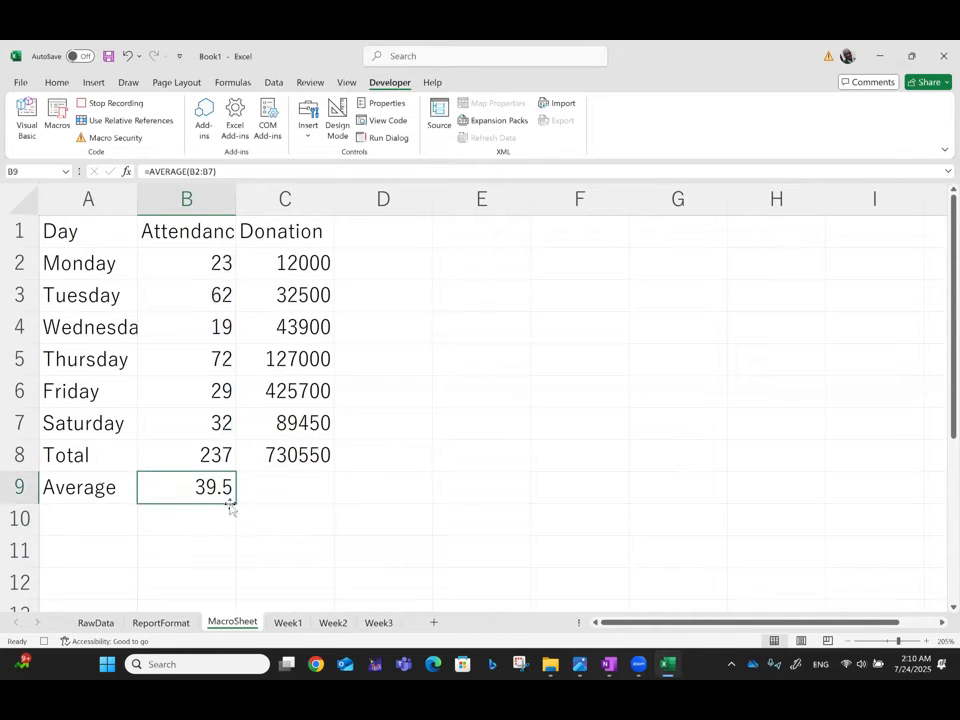
pyautogui.moveTo(236, 503); pyautogui.dragTo(336, 500)
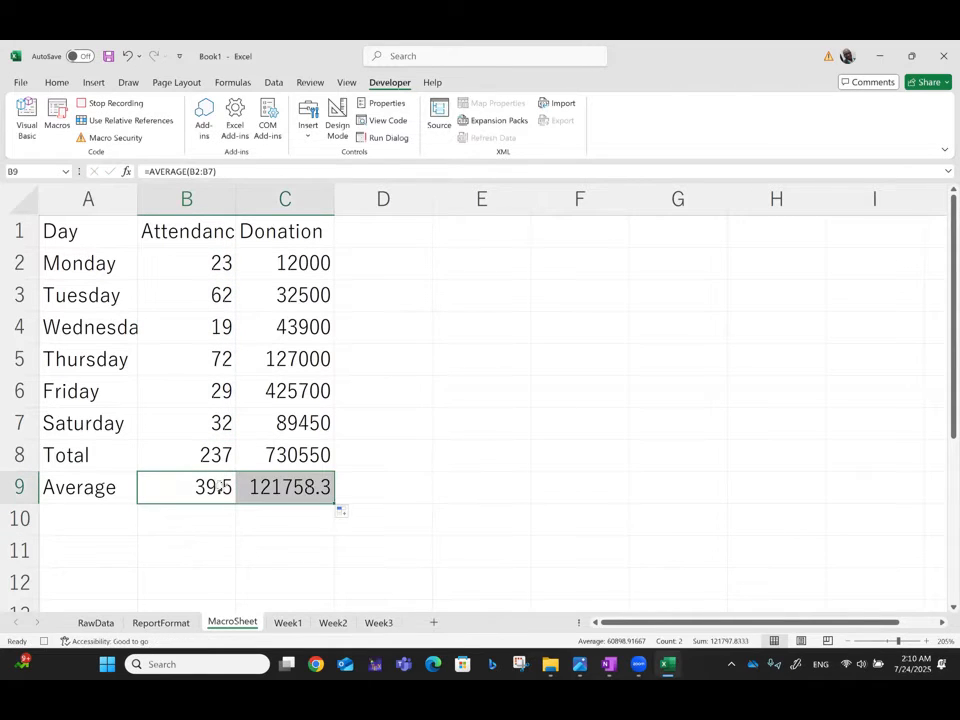
# Step: Autofit the widths of columns A, B and C to their contents
pyautogui.doubleClick(236, 195)
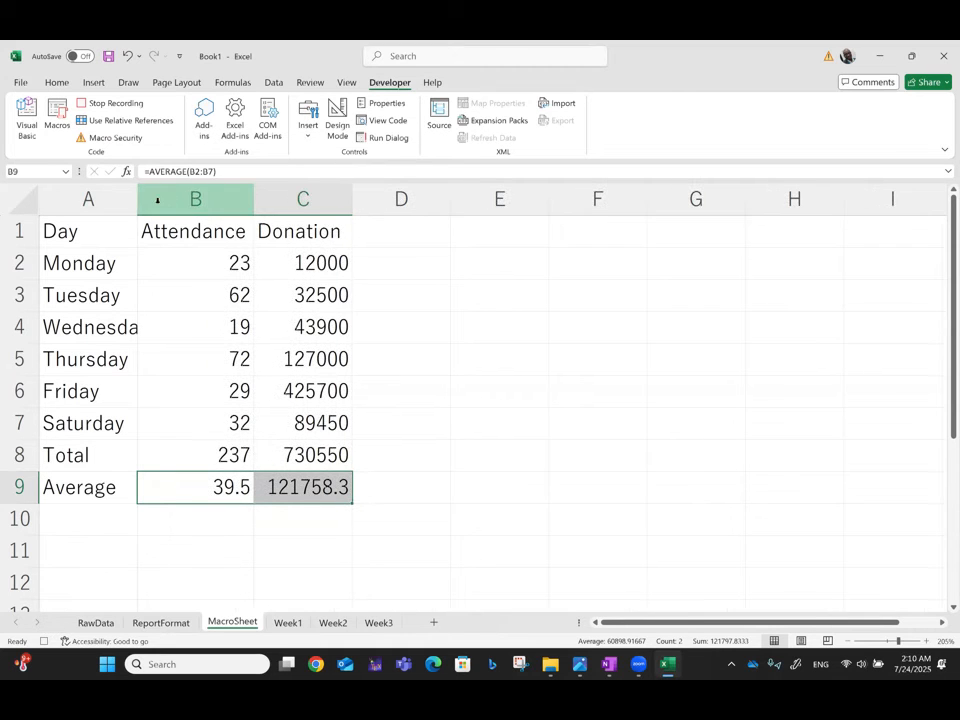
pyautogui.doubleClick(137, 198)
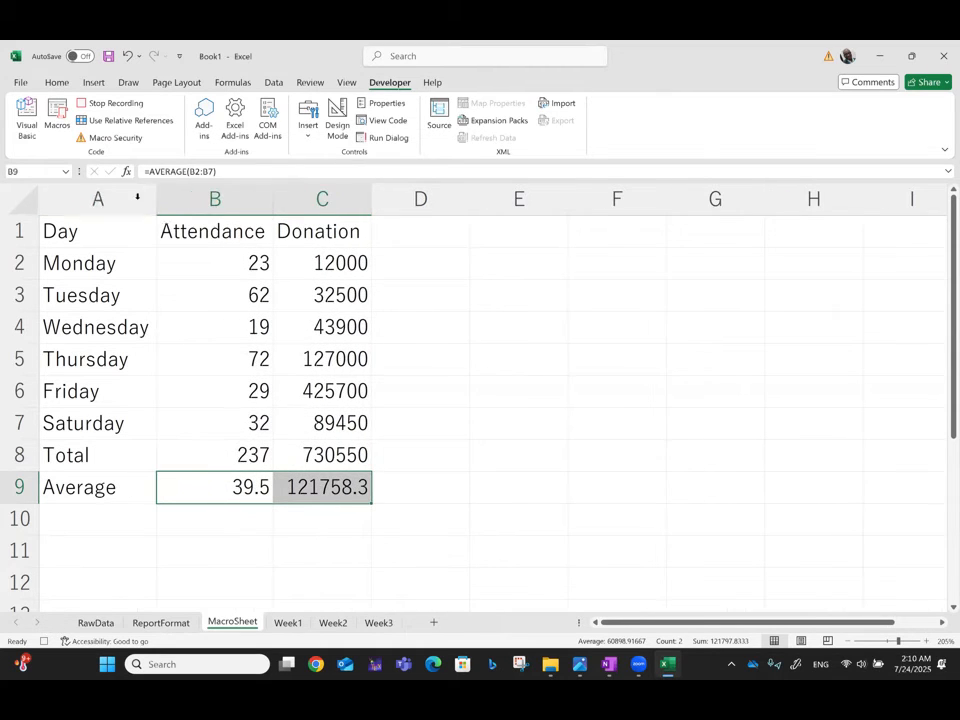
pyautogui.doubleClick(372, 199)
# Step: Round the Attendance average in B9 to 0 decimals with =ROUND(AVERAGE(B2:B7),0)
pyautogui.click(229, 487)
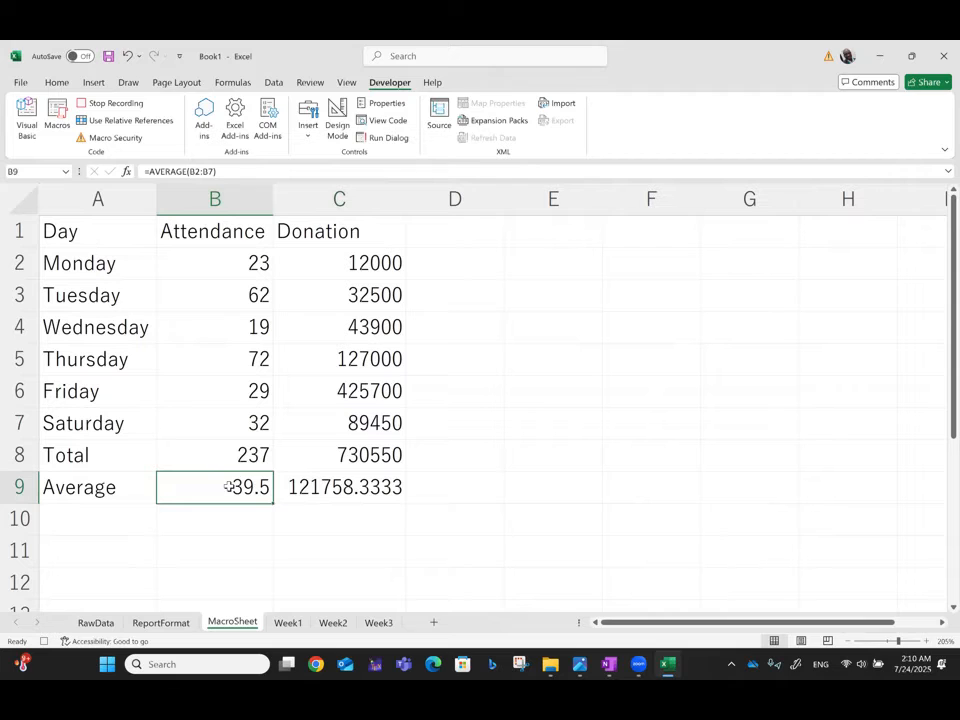
pyautogui.click(145, 171)
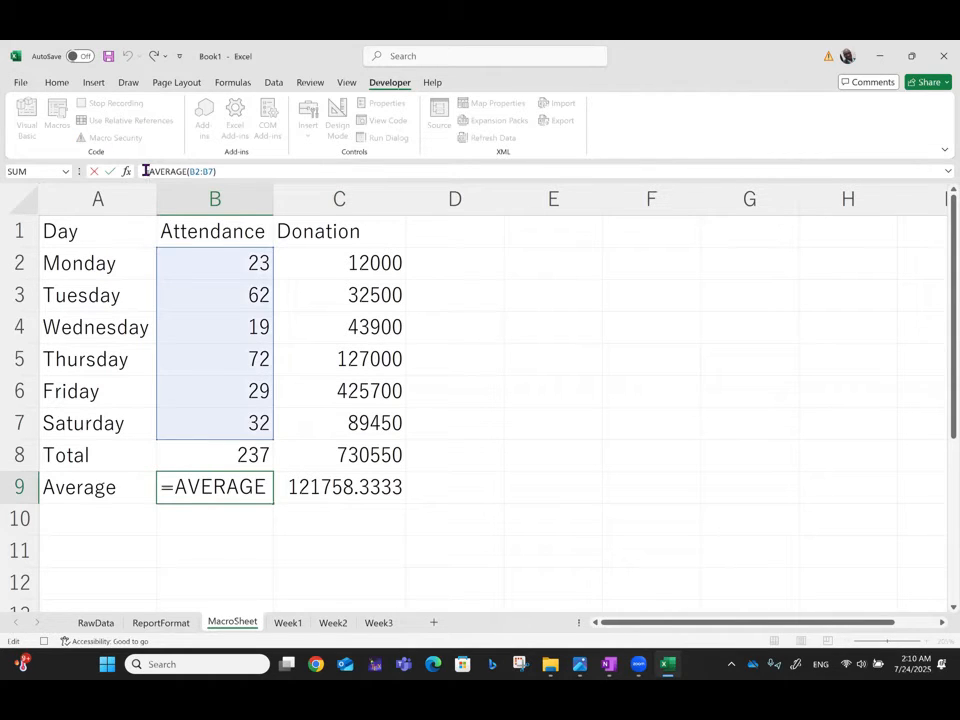
pyautogui.write('round')
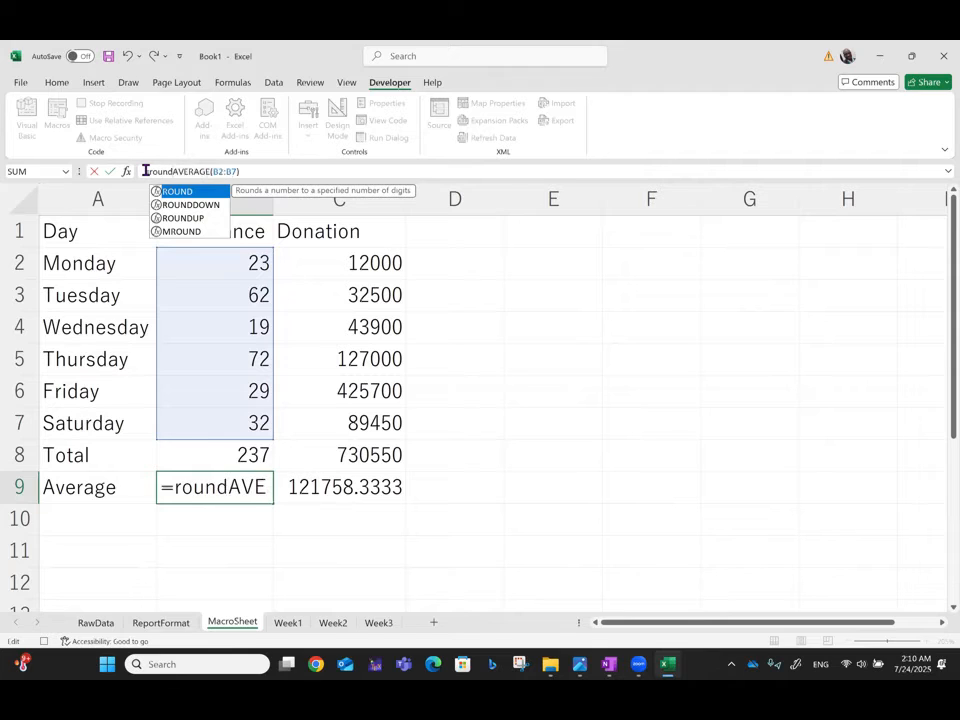
pyautogui.write('(')
pyautogui.press('End')
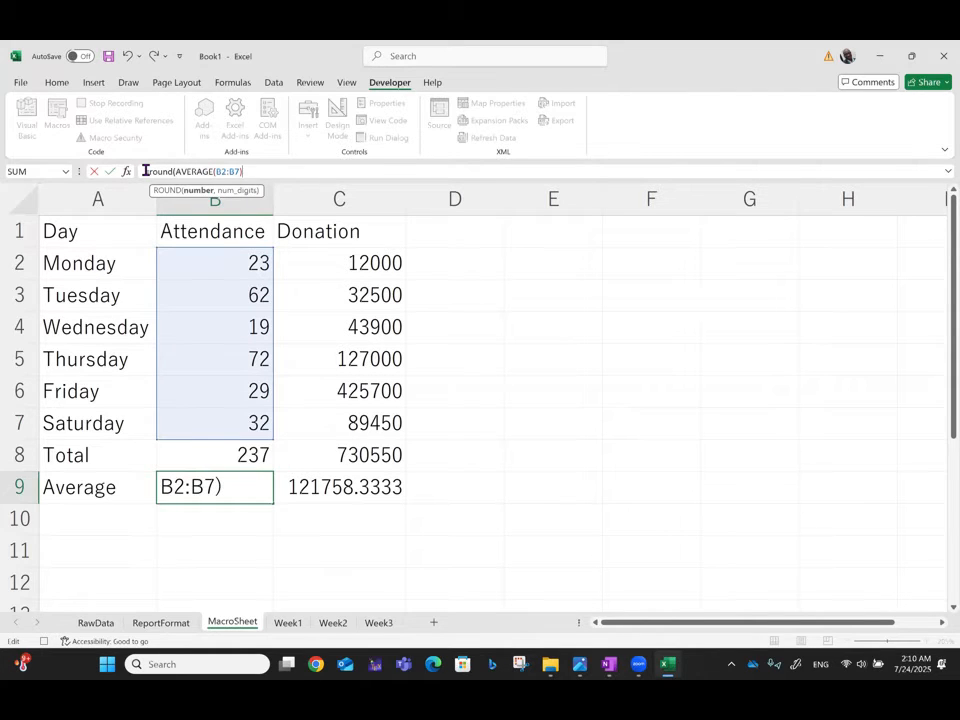
pyautogui.write(',0)')
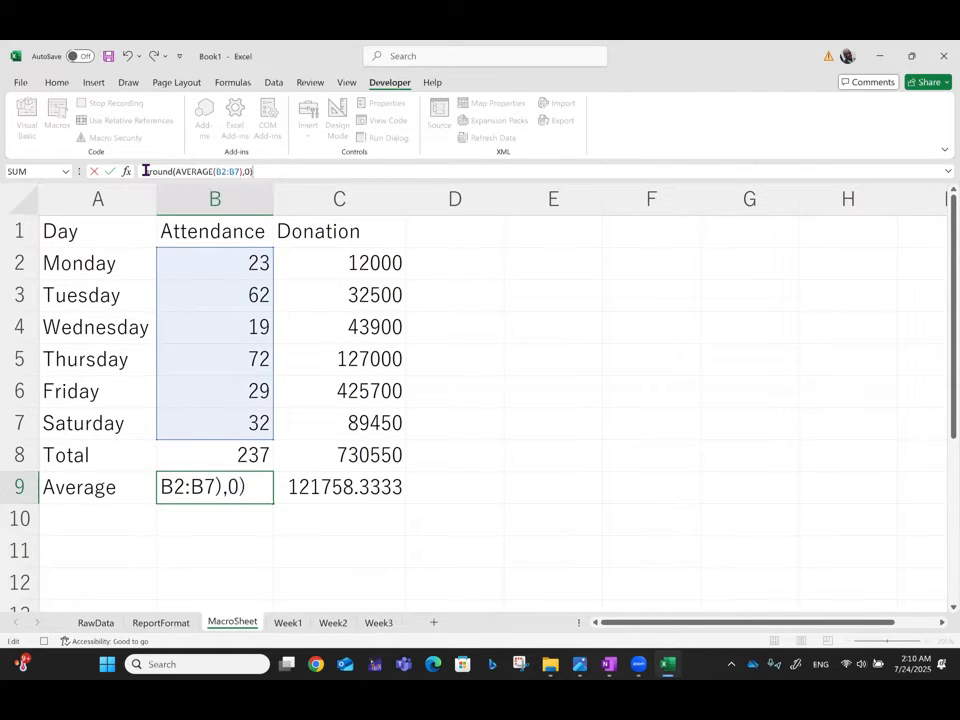
pyautogui.press('Return')
pyautogui.click(231, 493)
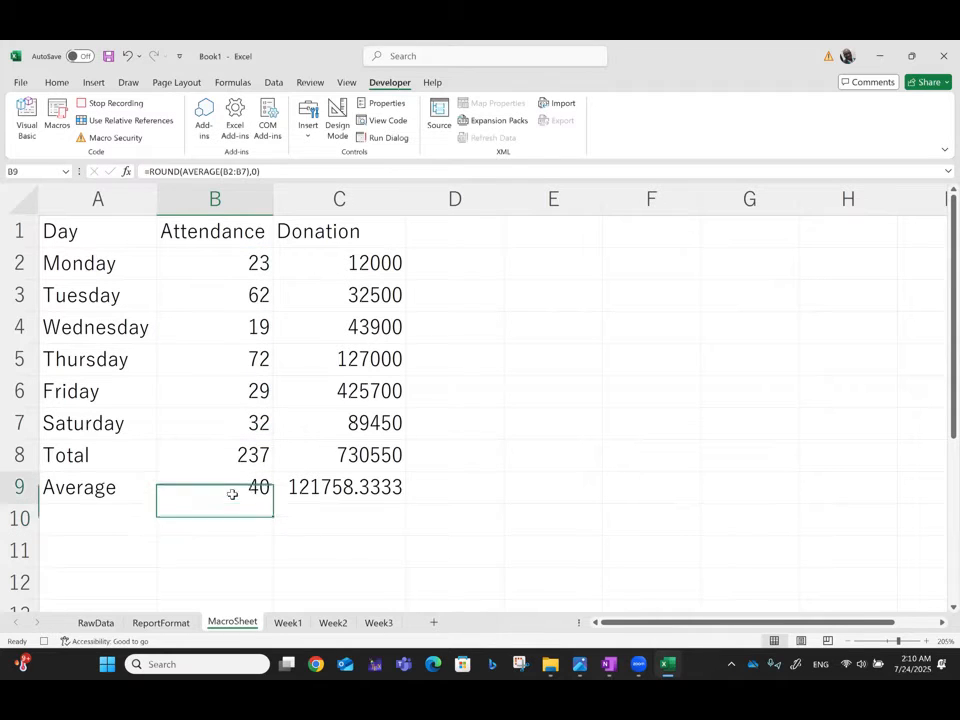
# Step: Round the Donation average in C9 to 2 decimals with =ROUND(AVERAGE(C2:C7),2)
pyautogui.click(337, 491)
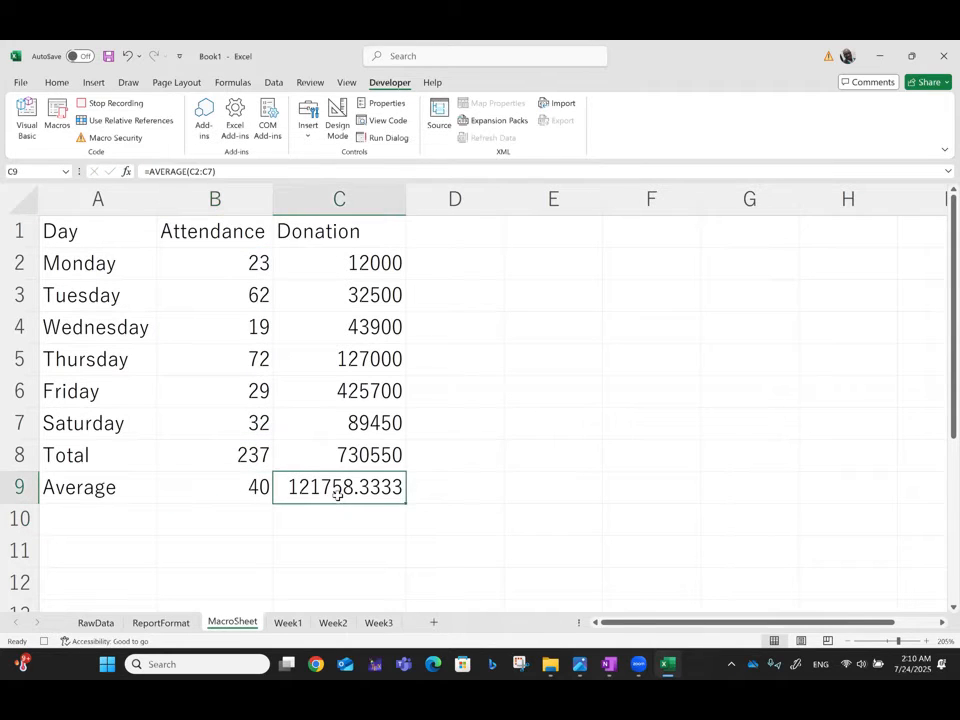
pyautogui.click(149, 172)
pyautogui.write('round')
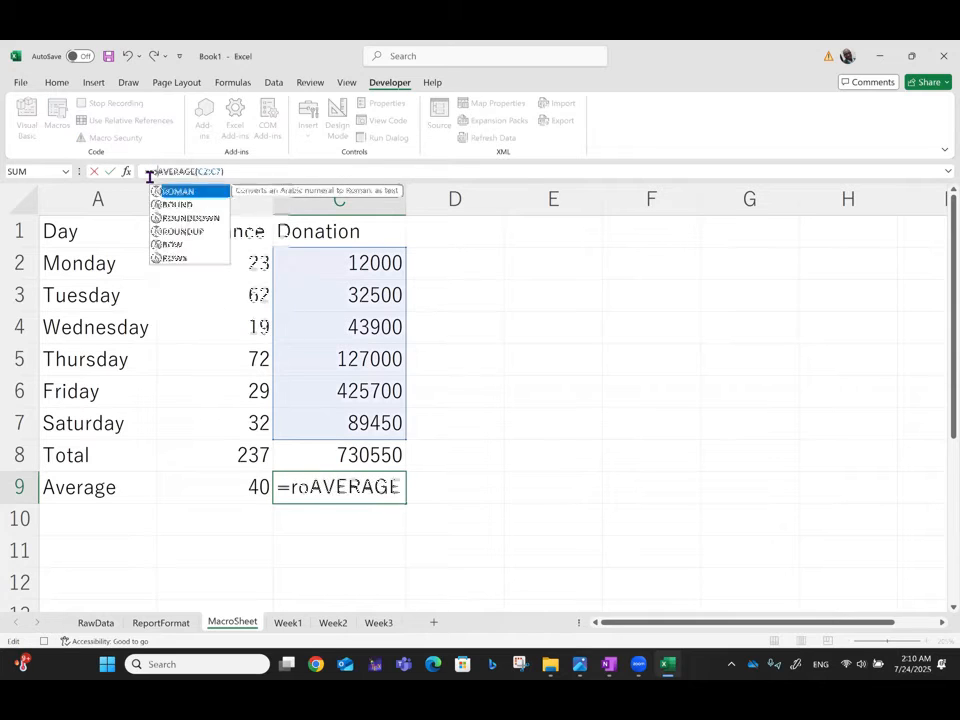
pyautogui.write('(')
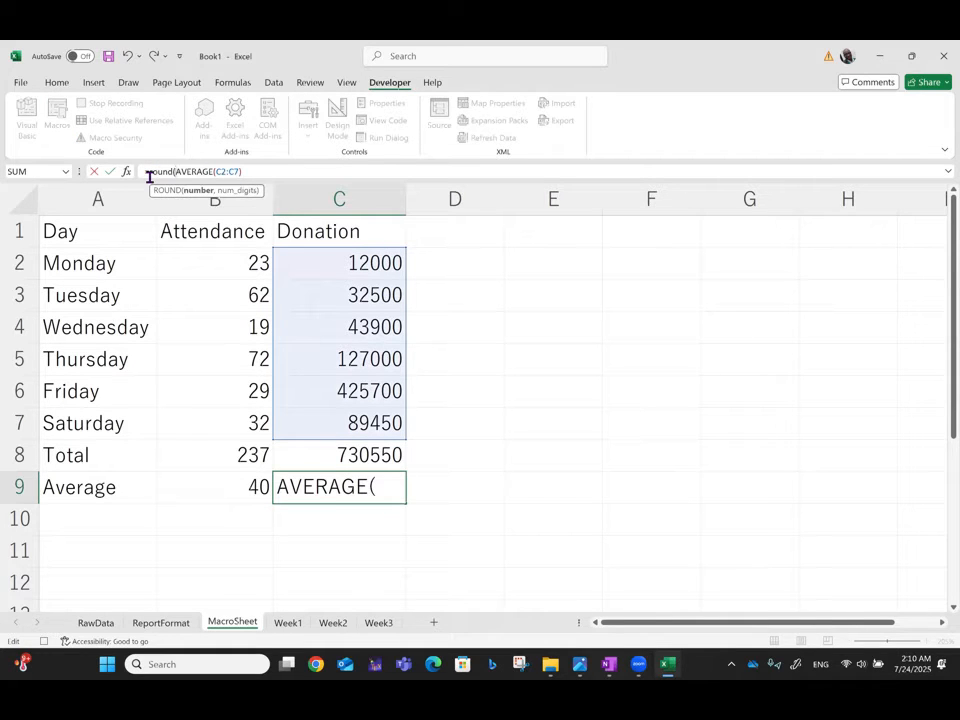
pyautogui.press('End')
pyautogui.write(',')
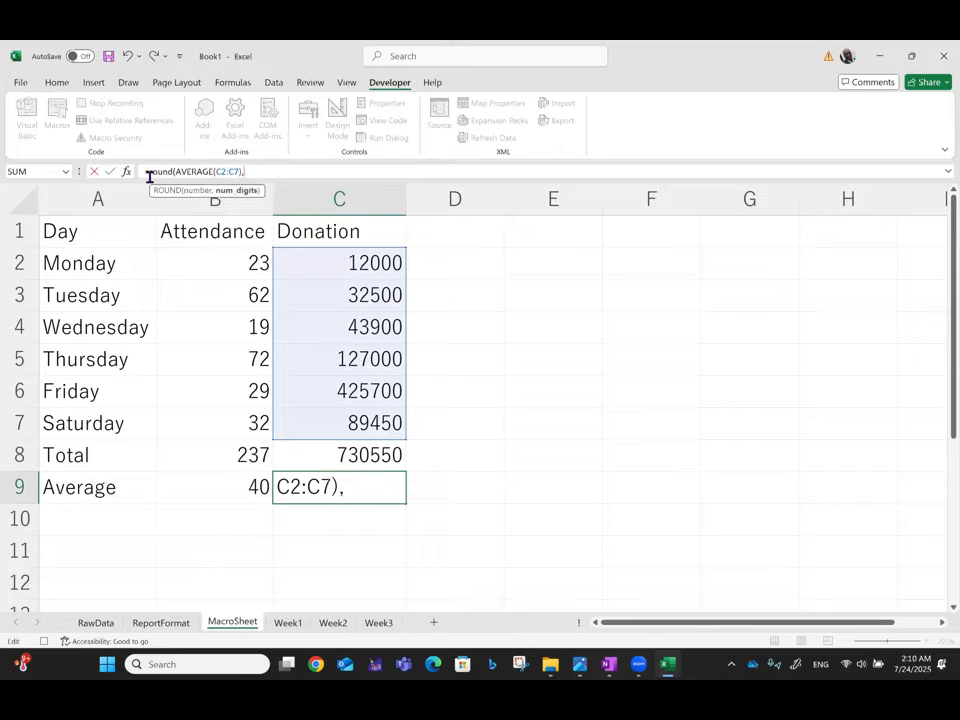
pyautogui.write('2)')
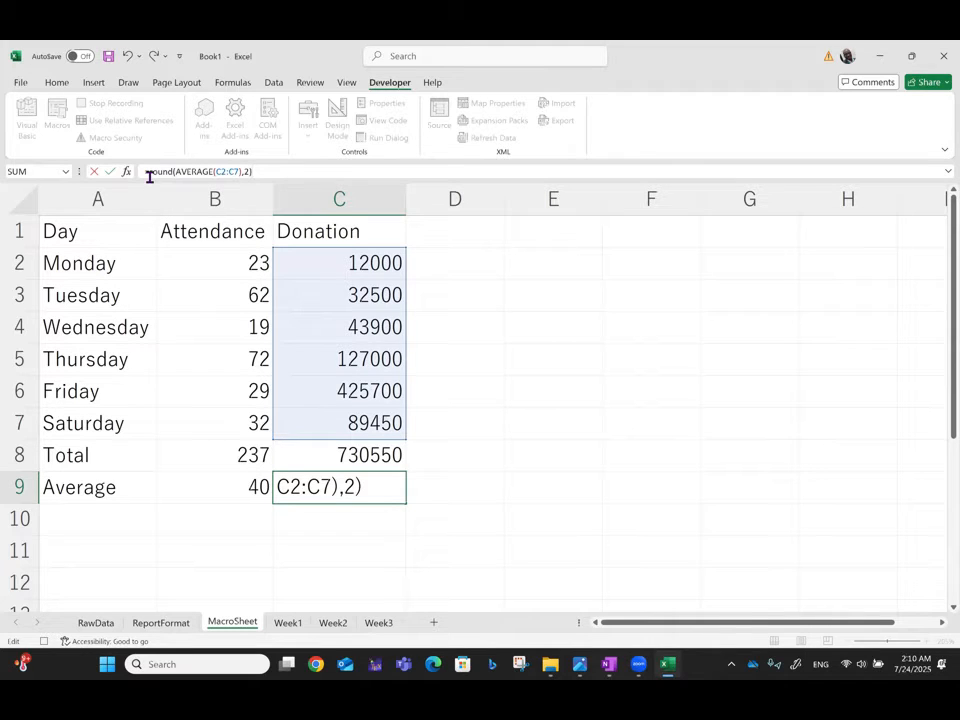
pyautogui.press('Return')
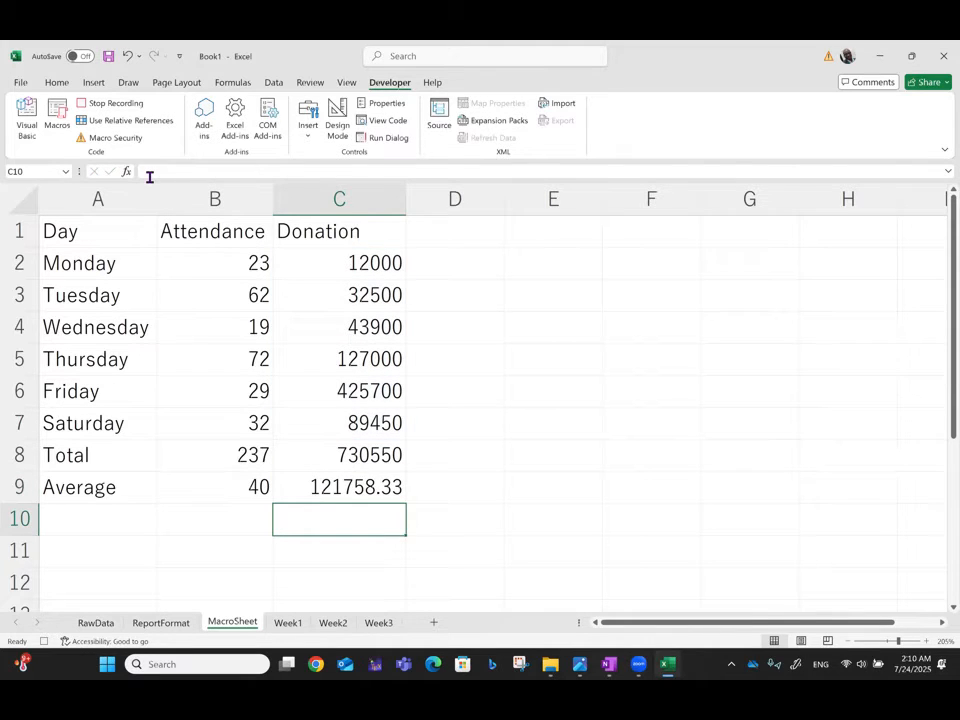
# Step: Center the contents of the whole table, A1:C9, horizontally
pyautogui.click(84, 237)
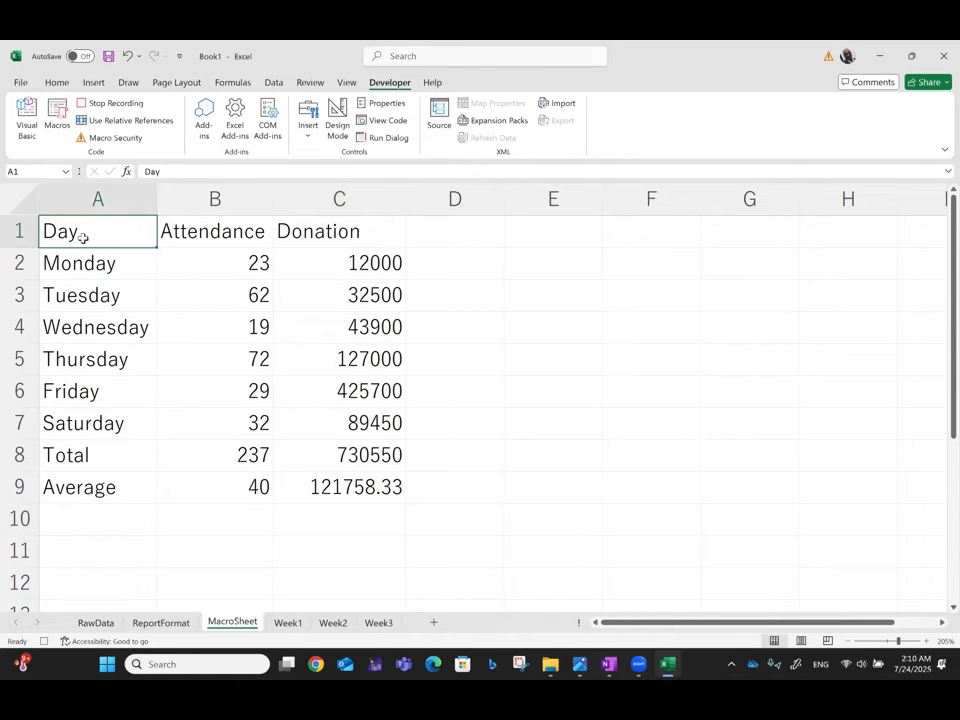
pyautogui.hotkey('shift', 'Right')
pyautogui.hotkey('shift', 'Right')
pyautogui.hotkey('shift', 'Down')
pyautogui.hotkey('shift', 'Down')
pyautogui.hotkey('shift', 'Down')
pyautogui.hotkey('shift', 'Down')
pyautogui.hotkey('shift', 'Down')
pyautogui.hotkey('shift', 'Down')
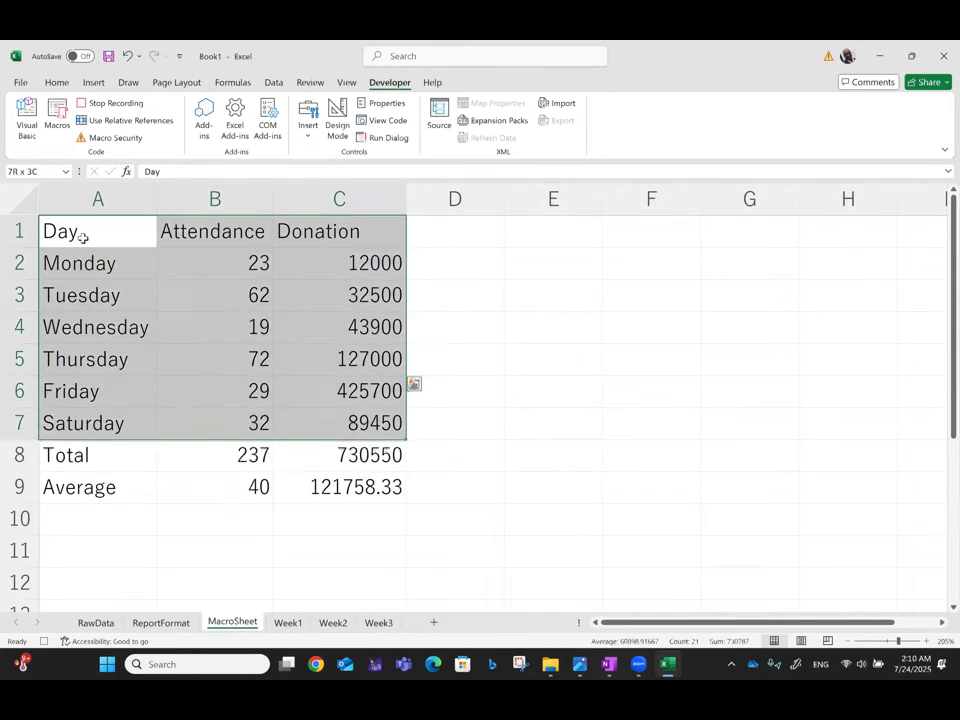
pyautogui.hotkey('shift', 'Down')
pyautogui.hotkey('shift', 'Down')
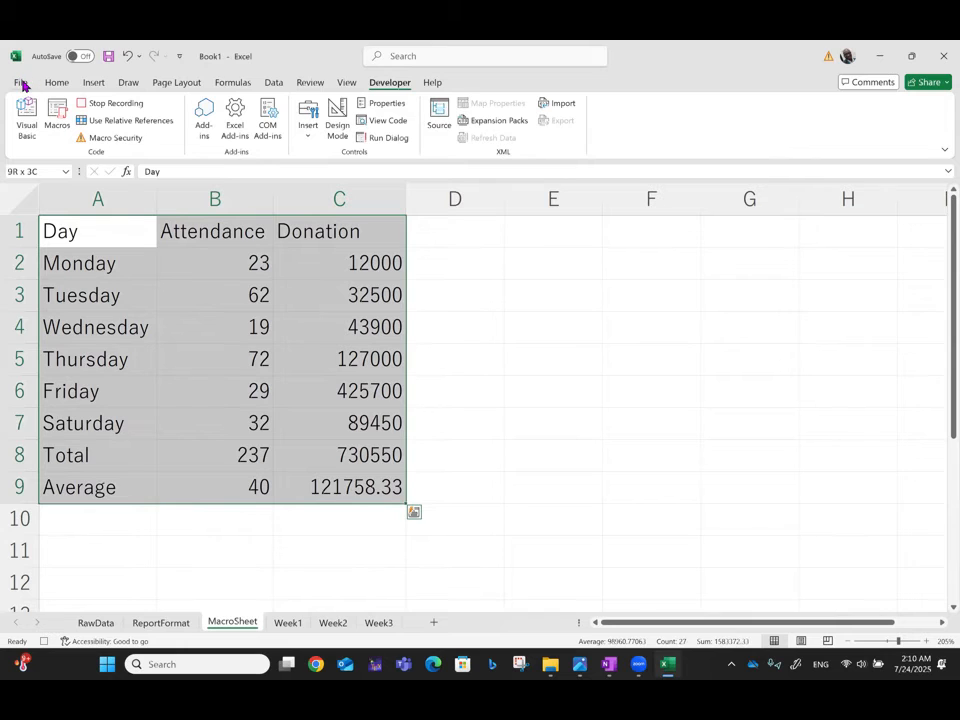
pyautogui.click(22, 86)
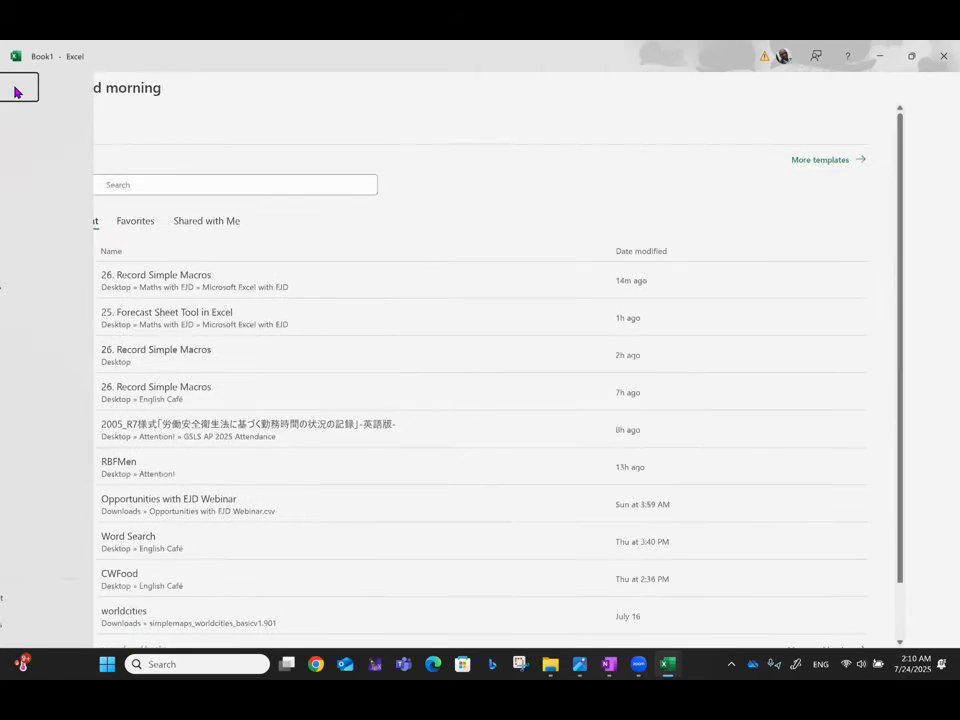
pyautogui.click(15, 90)
pyautogui.click(58, 84)
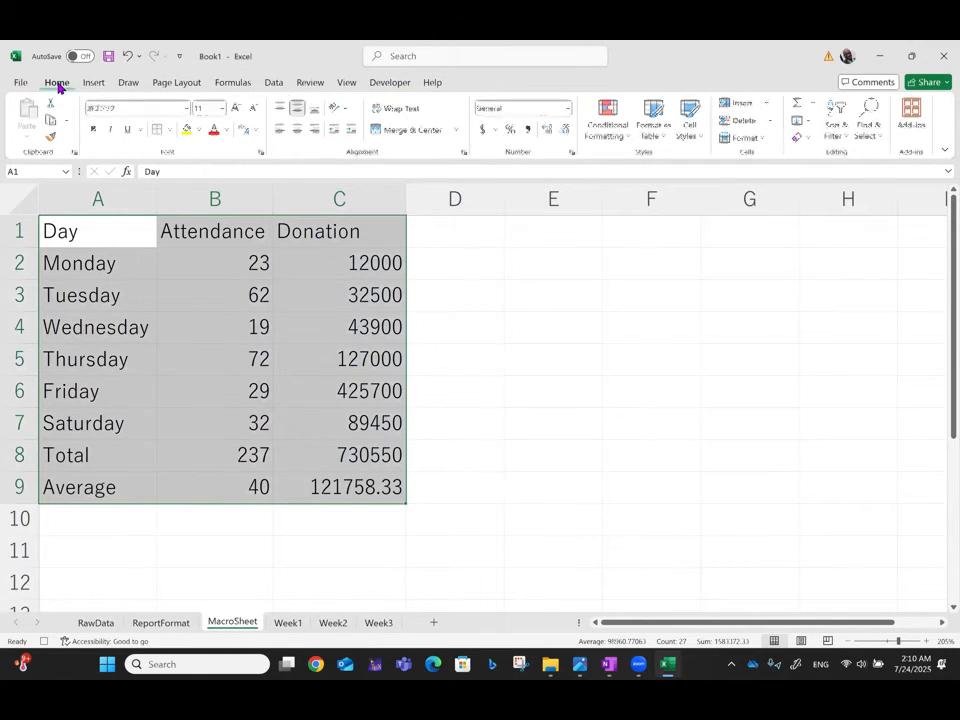
pyautogui.click(298, 130)
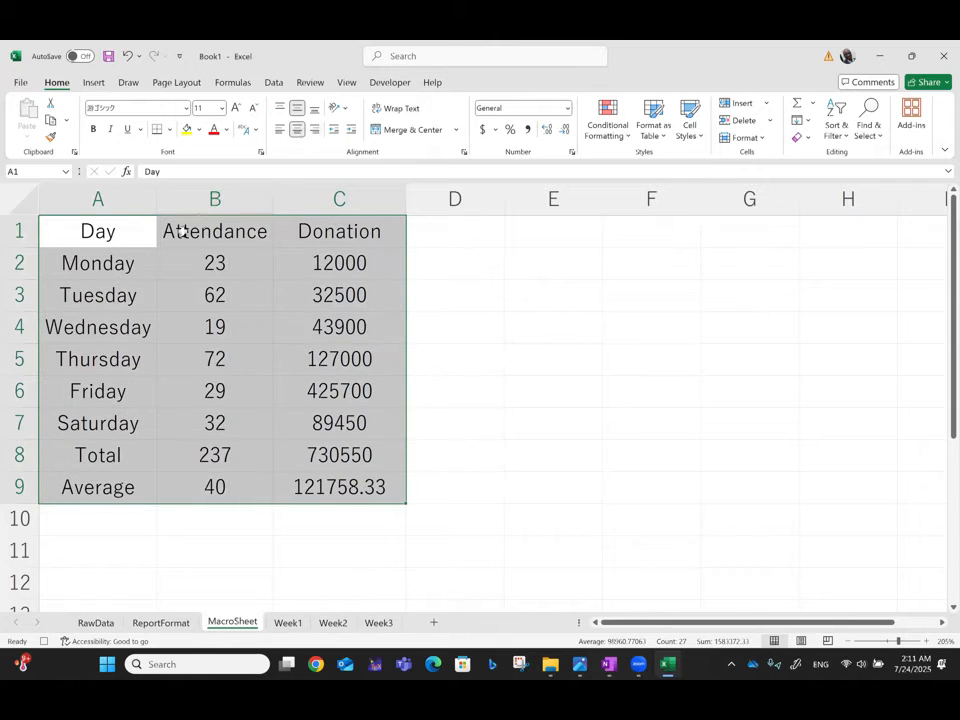
# Step: Make the header row A1:C1 bold
pyautogui.click(126, 236)
pyautogui.hotkey('shift', 'Right')
pyautogui.hotkey('shift', 'Right')
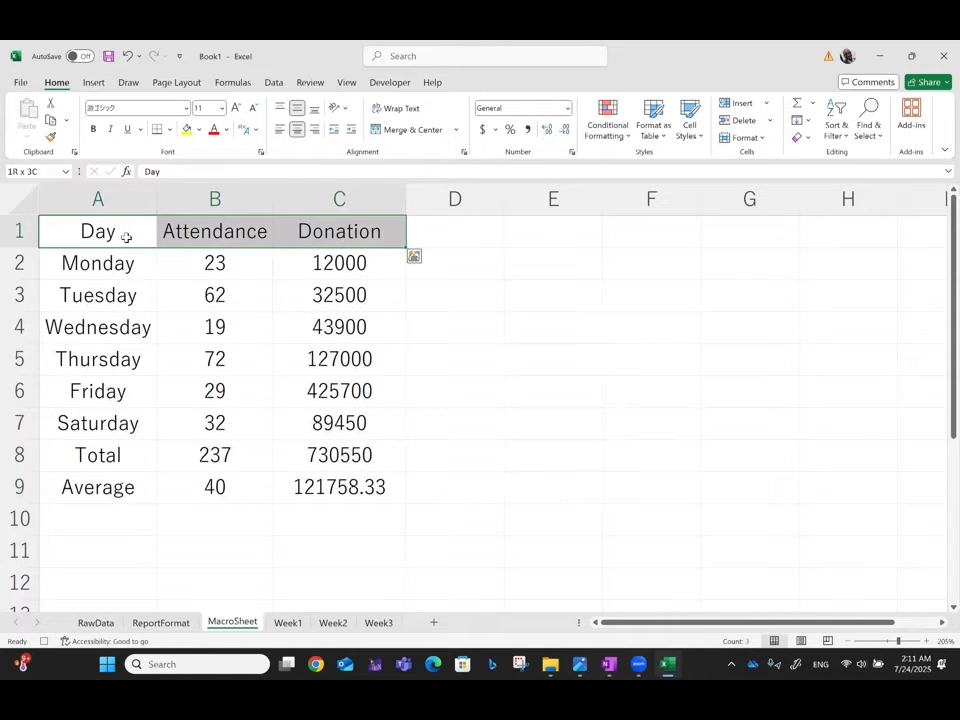
pyautogui.hotkey('ctrl', 'b')
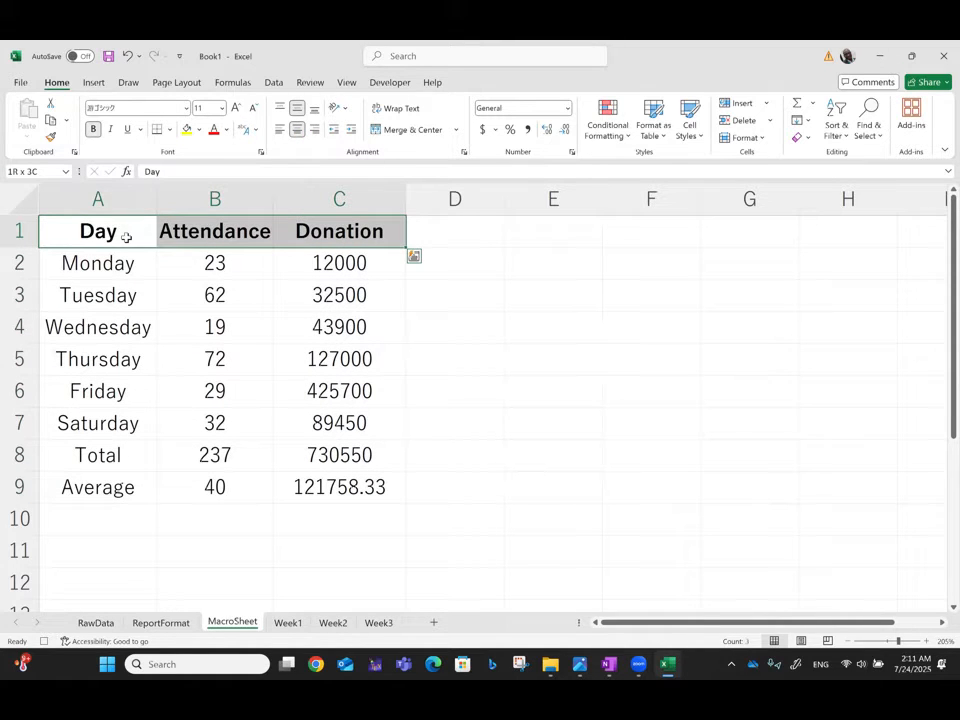
# Step: Make the Total and Average rows, A8:C9, bold
pyautogui.click(83, 455)
pyautogui.hotkey('shift', 'Right')
pyautogui.hotkey('shift', 'Right')
pyautogui.hotkey('shift', 'Down')
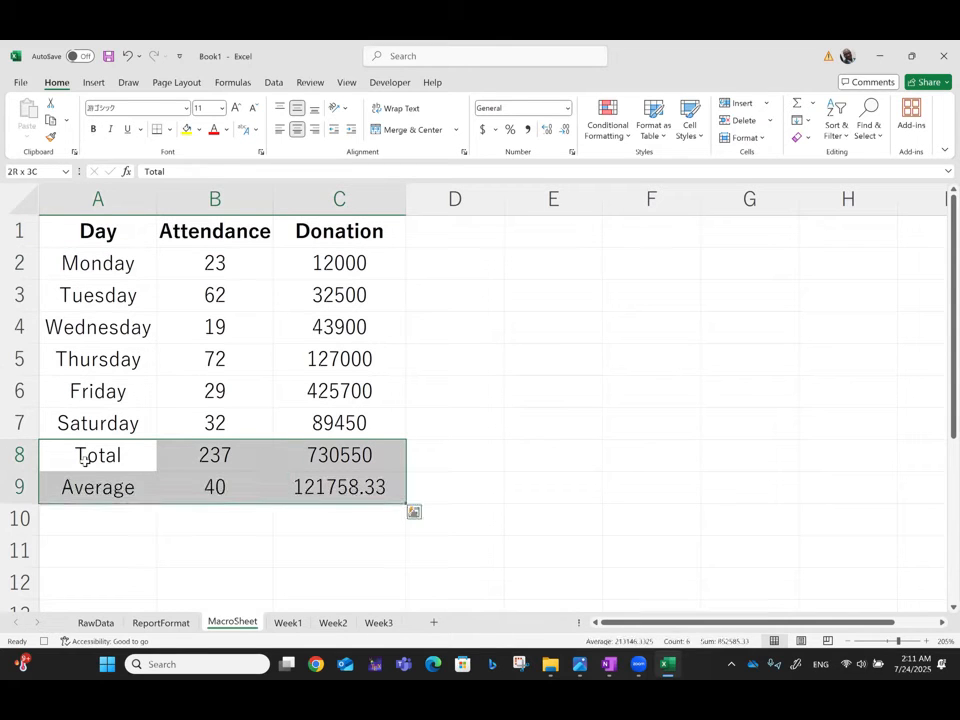
pyautogui.hotkey('ctrl', 'b')
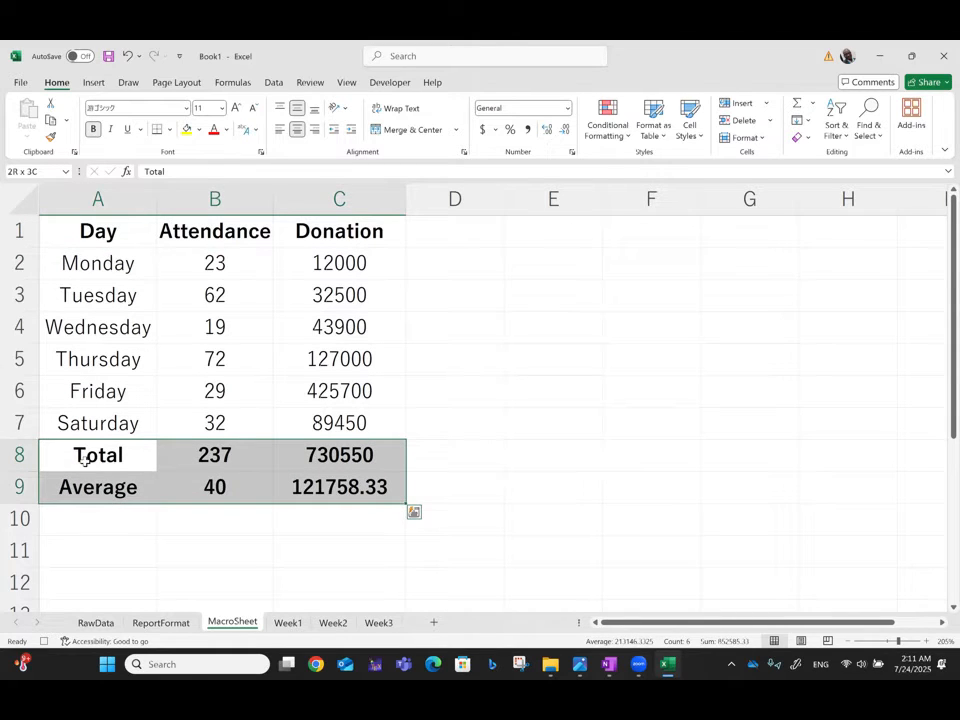
# Step: Highlight the daily attendance values in B2:B7 that are greater than 30 with Light Red Fill with Dark Red Text
pyautogui.click(222, 256)
pyautogui.hotkey('shift', 'Down')
pyautogui.hotkey('shift', 'Down')
pyautogui.hotkey('shift', 'Down')
pyautogui.hotkey('shift', 'Down')
pyautogui.hotkey('shift', 'Down')
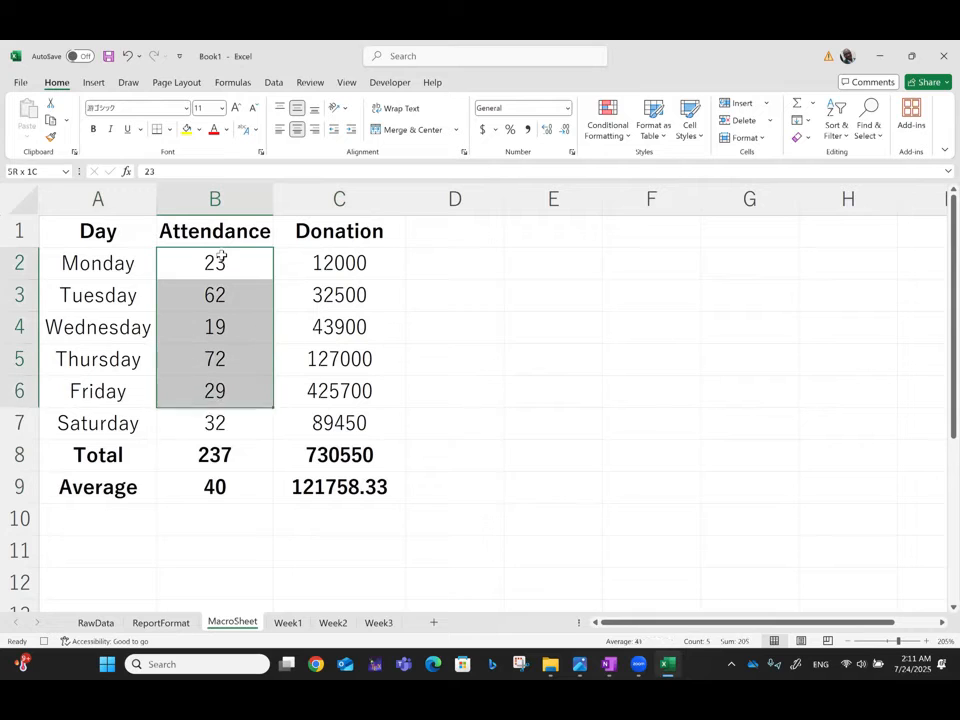
pyautogui.click(615, 135)
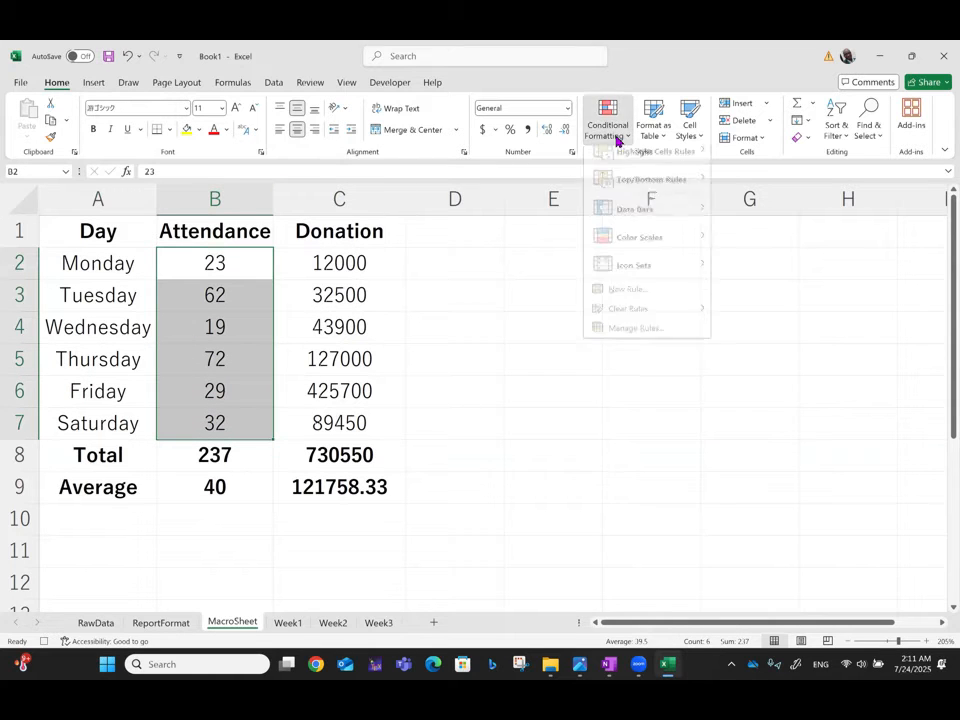
pyautogui.moveTo(636, 165)
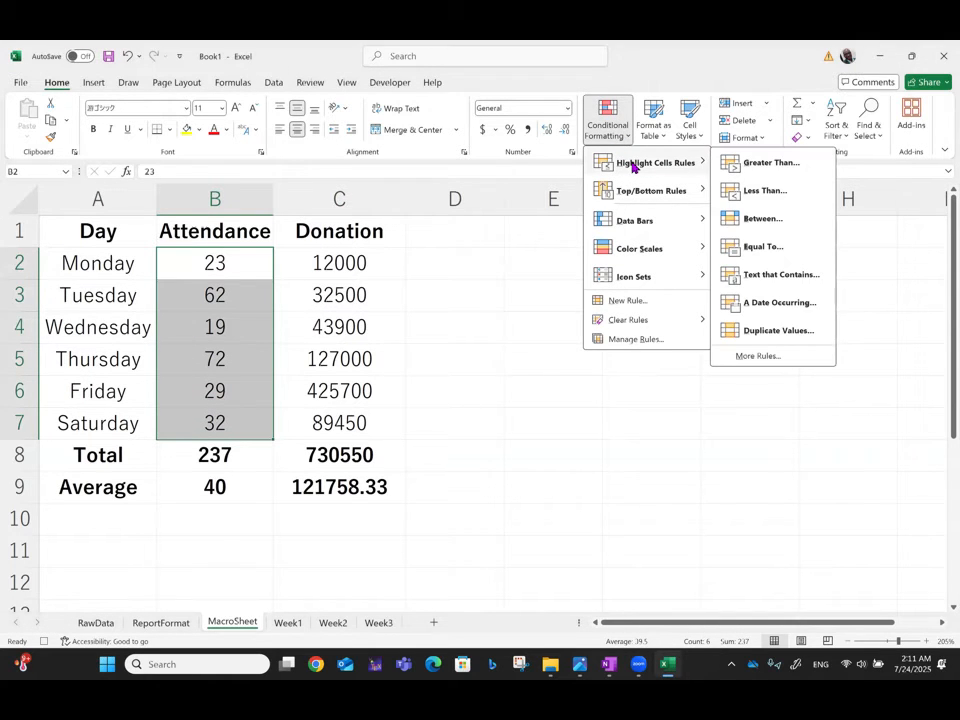
pyautogui.click(758, 163)
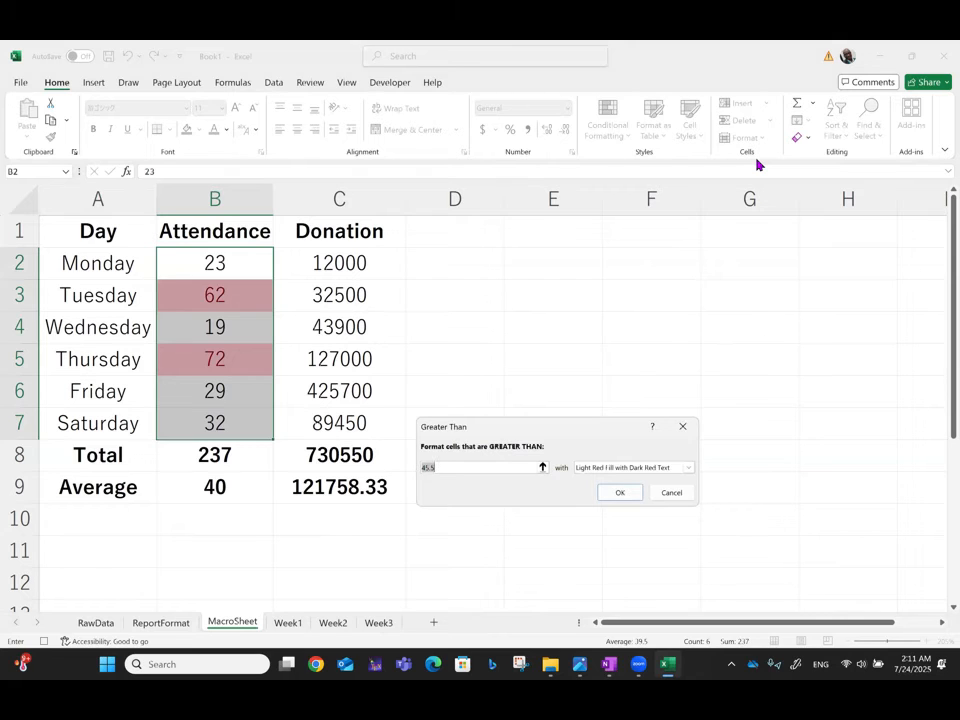
pyautogui.write('30')
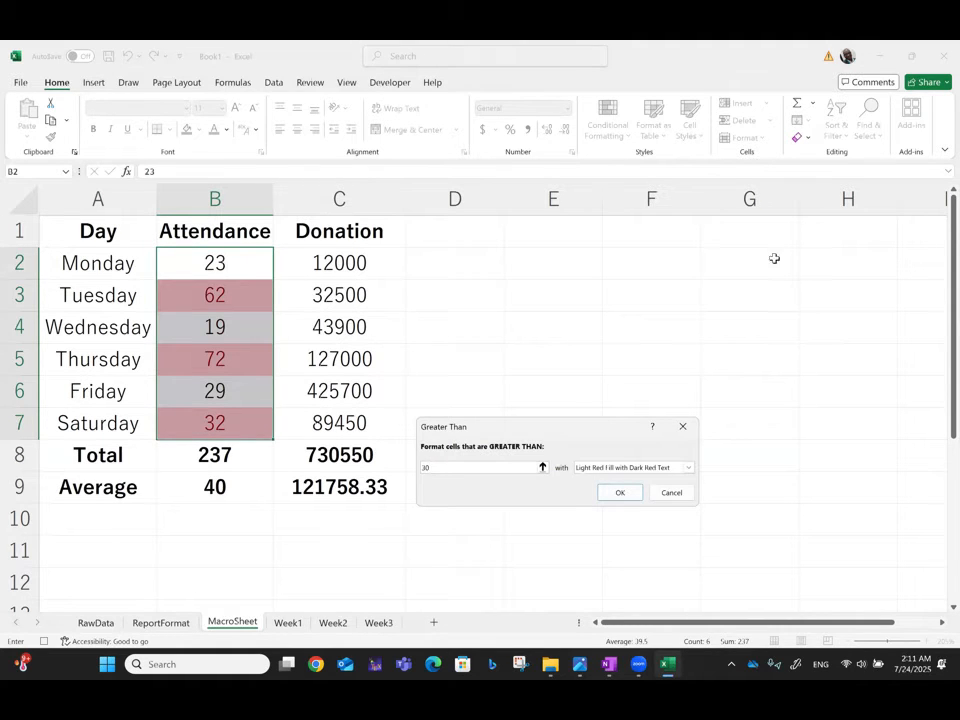
pyautogui.click(620, 493)
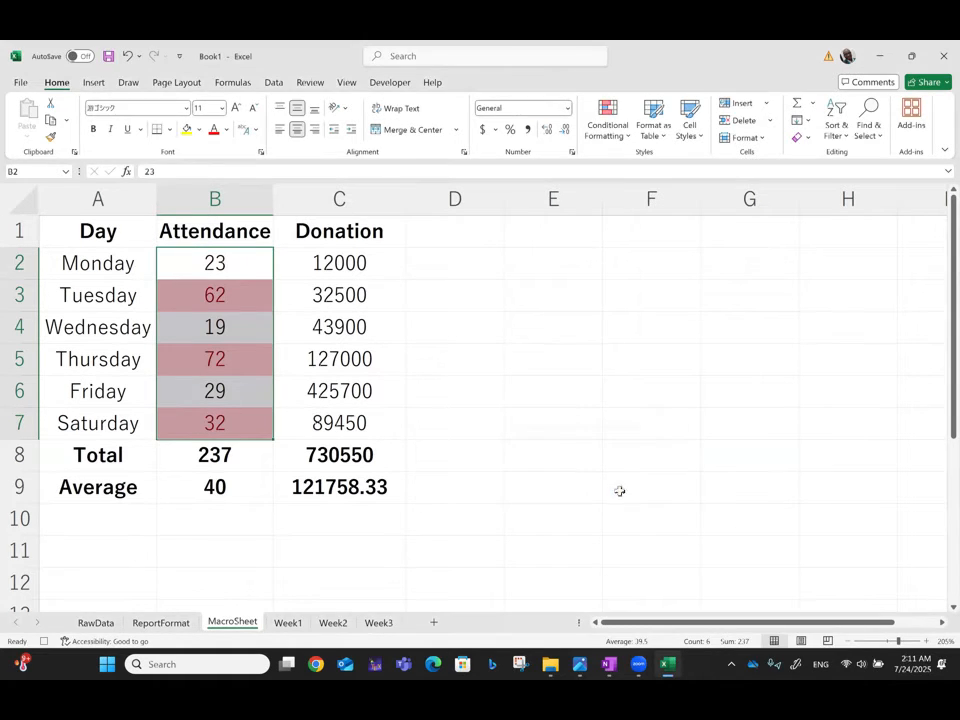
# Step: Format the donation values in C2:C9, including the total and average, as dollar currency
pyautogui.click(329, 264)
pyautogui.hotkey('shift', 'Down')
pyautogui.hotkey('shift', 'Down')
pyautogui.hotkey('shift', 'Down')
pyautogui.hotkey('shift', 'Down')
pyautogui.hotkey('shift', 'Down')
pyautogui.hotkey('shift', 'Down')
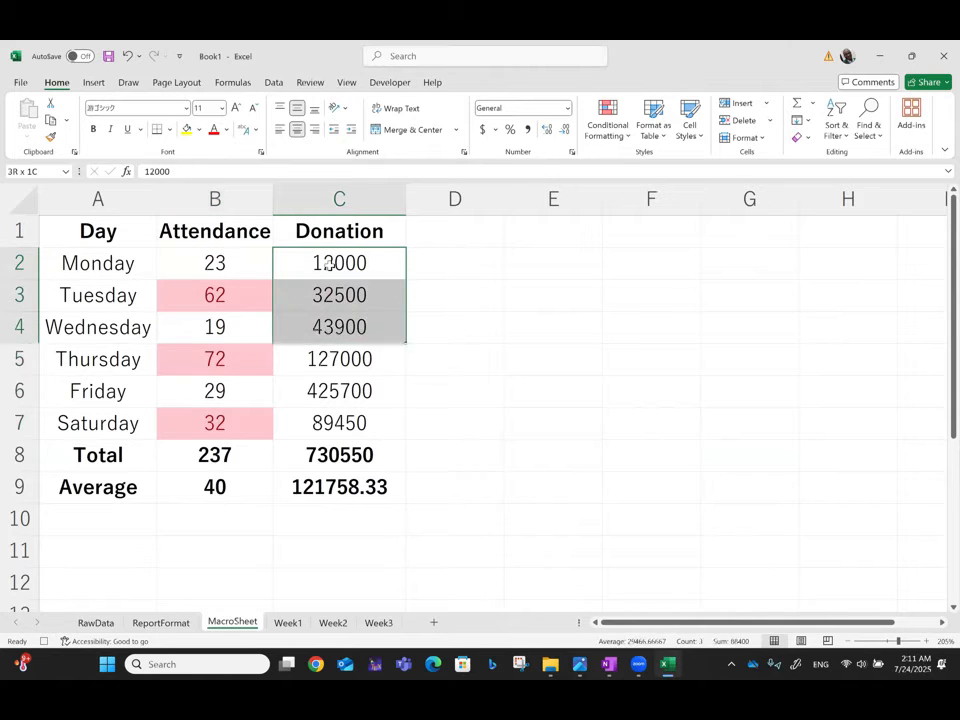
pyautogui.hotkey('shift', 'Down')
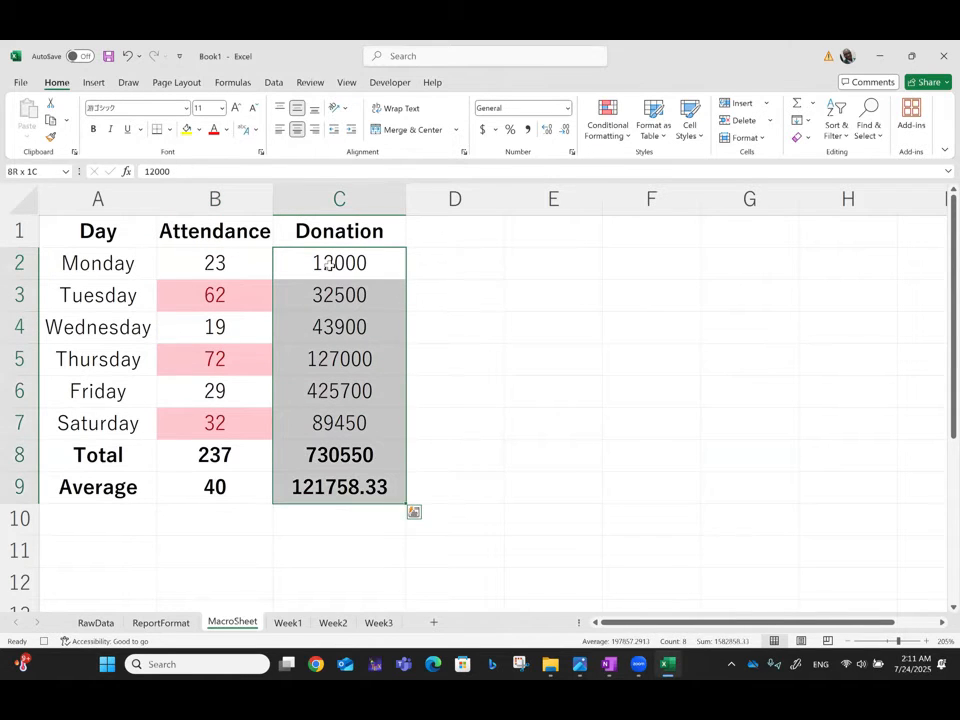
pyautogui.click(483, 128)
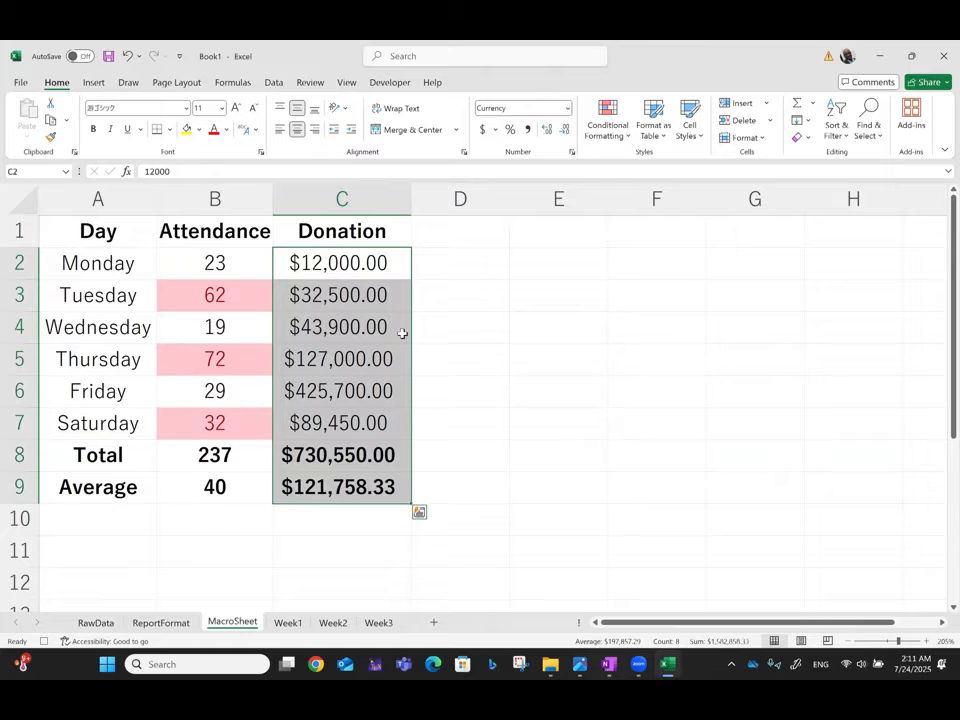
# Step: Return to cell A1 and stop recording the macro
pyautogui.click(93, 231)
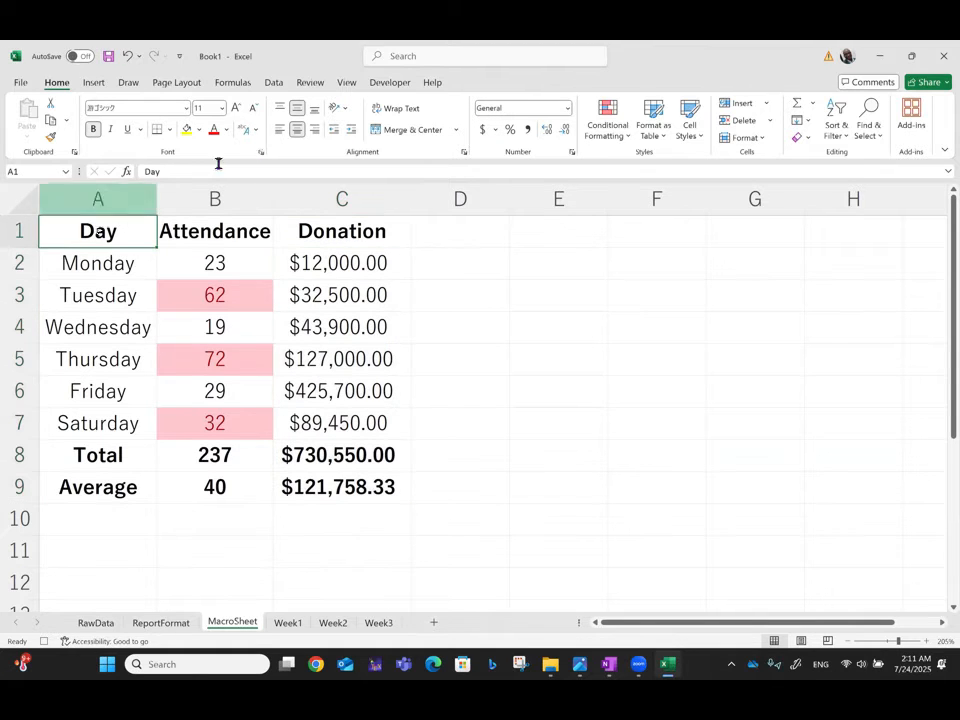
pyautogui.click(378, 82)
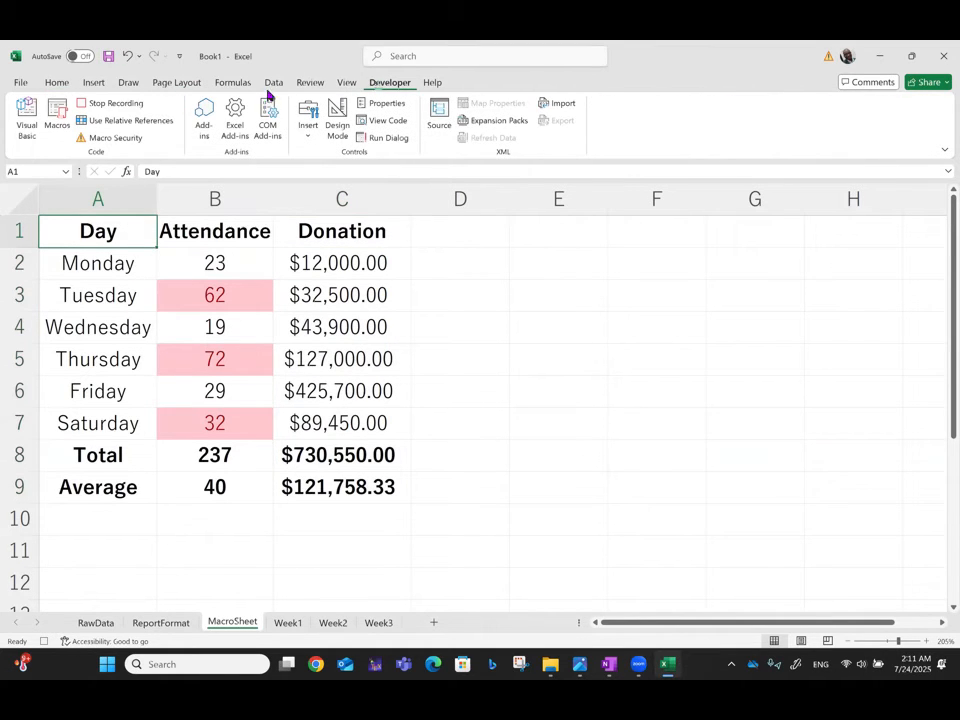
pyautogui.click(123, 104)
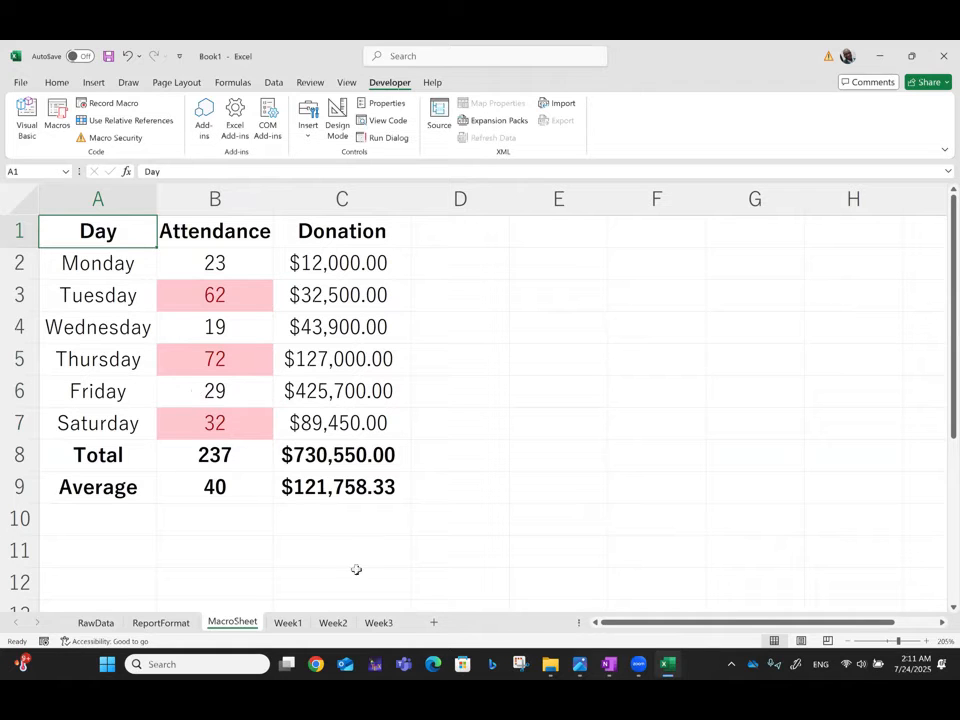
# Step: Run the WeeklyReport macro on the Week1 sheet from the list of macros
pyautogui.click(288, 623)
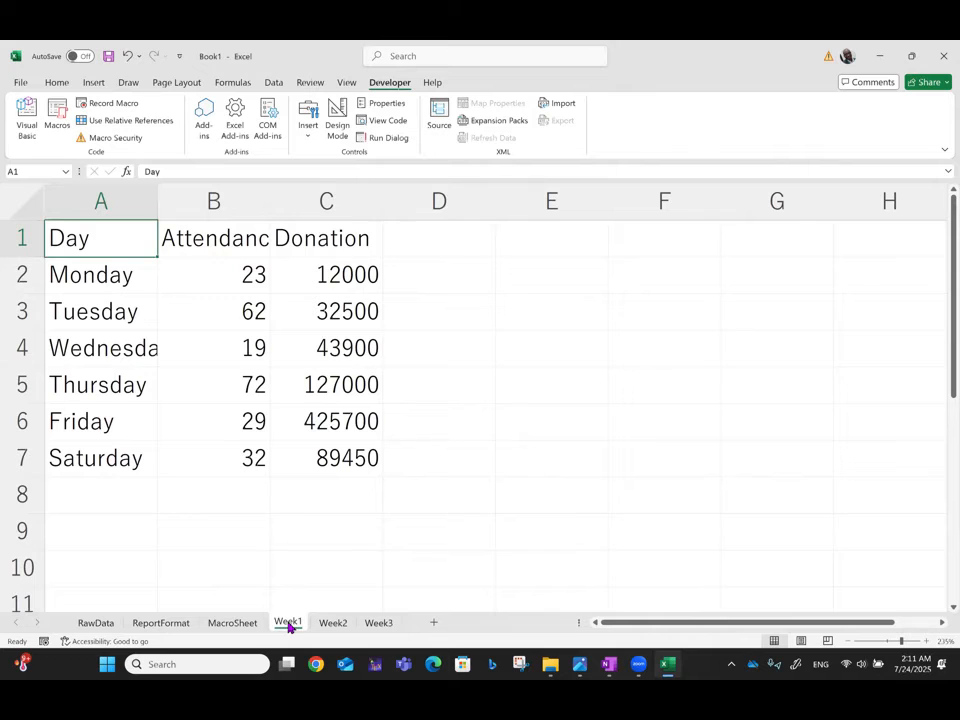
pyautogui.click(57, 118)
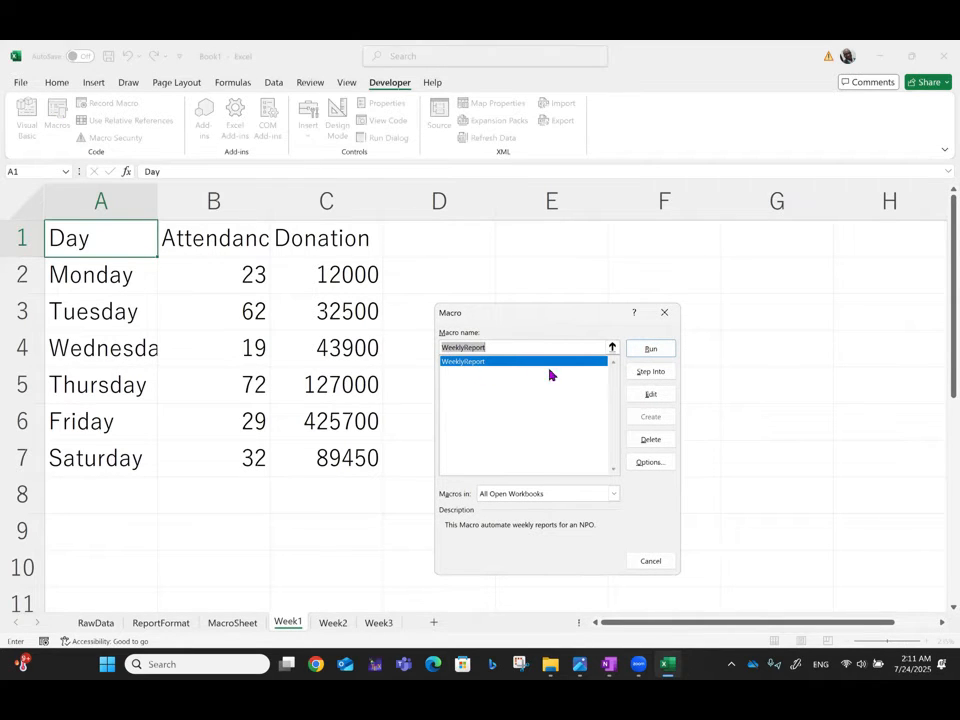
pyautogui.click(651, 349)
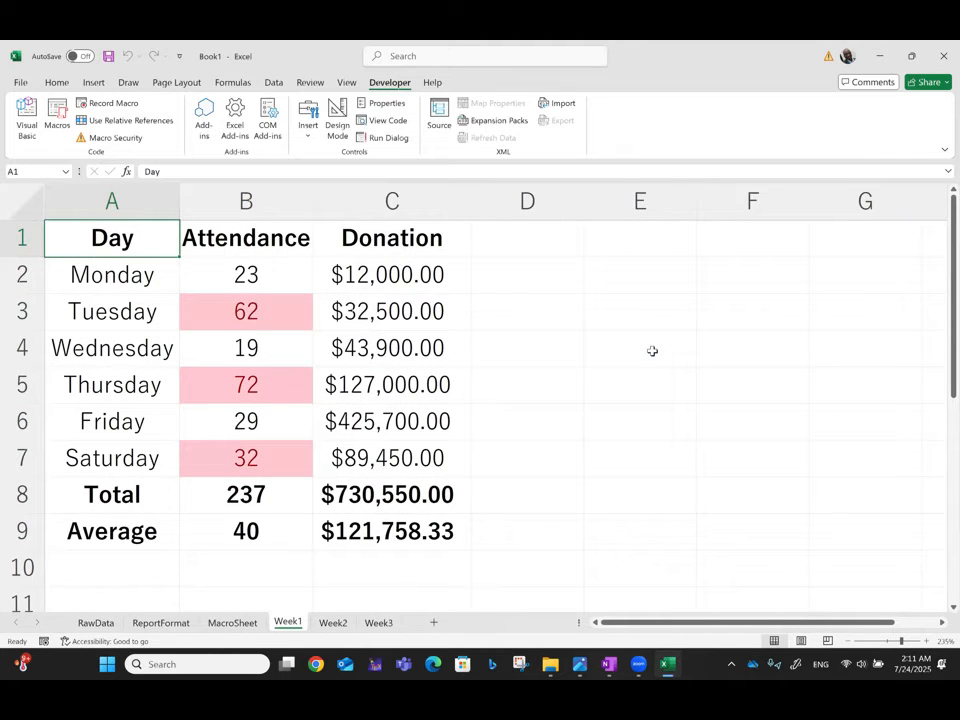
# Step: Run the WeeklyReport macro on the Week2 and Week3 sheets using its assigned shortcut
pyautogui.click(333, 623)
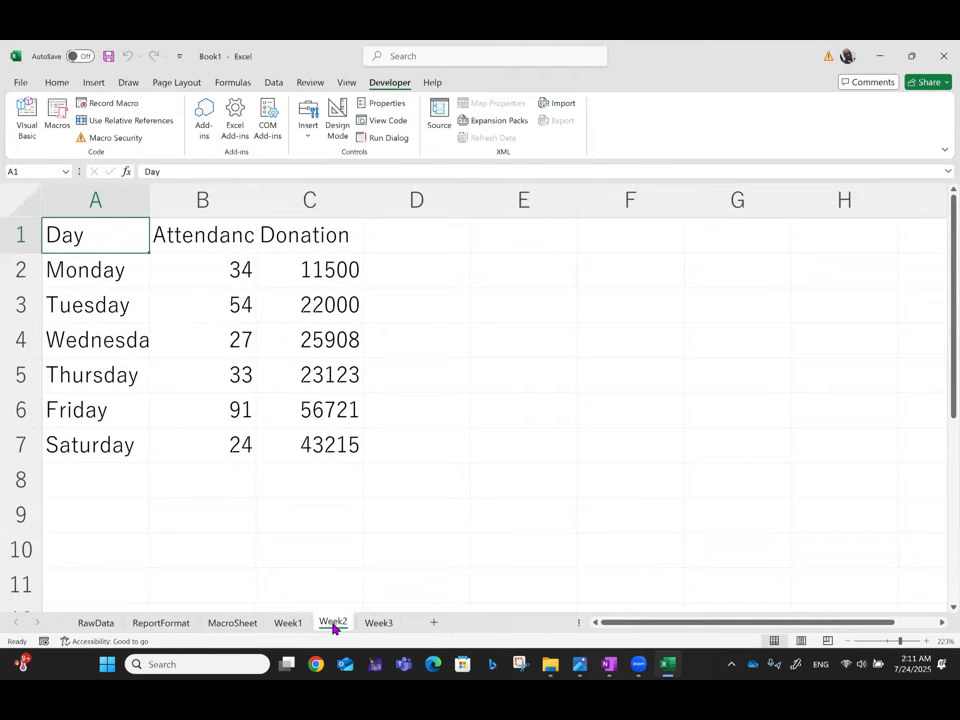
pyautogui.hotkey('ctrl', 'shift', 'r')
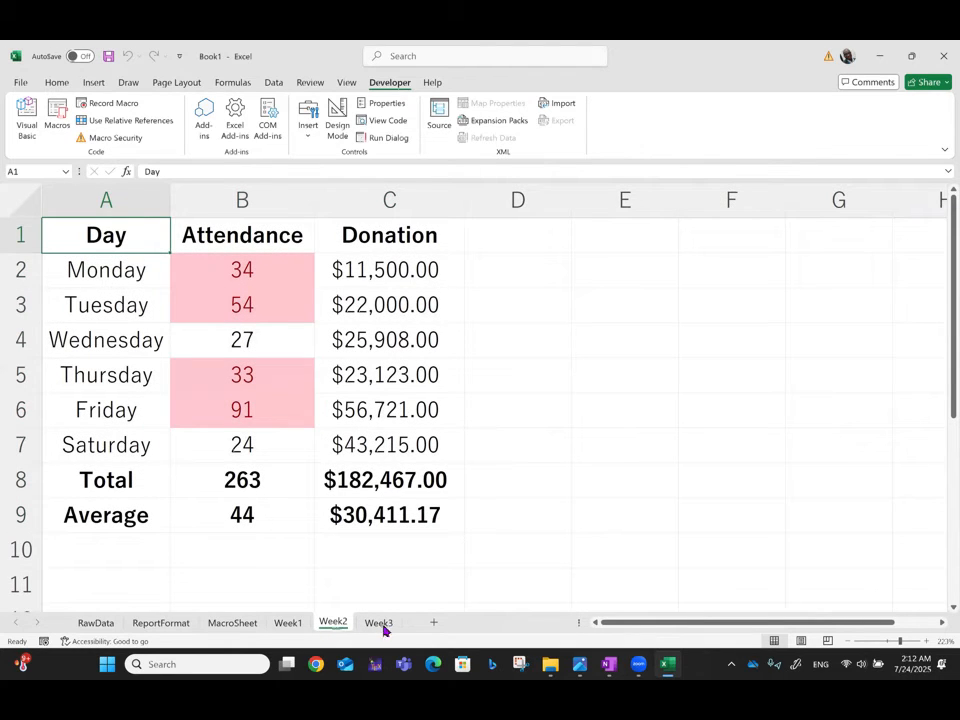
pyautogui.click(380, 623)
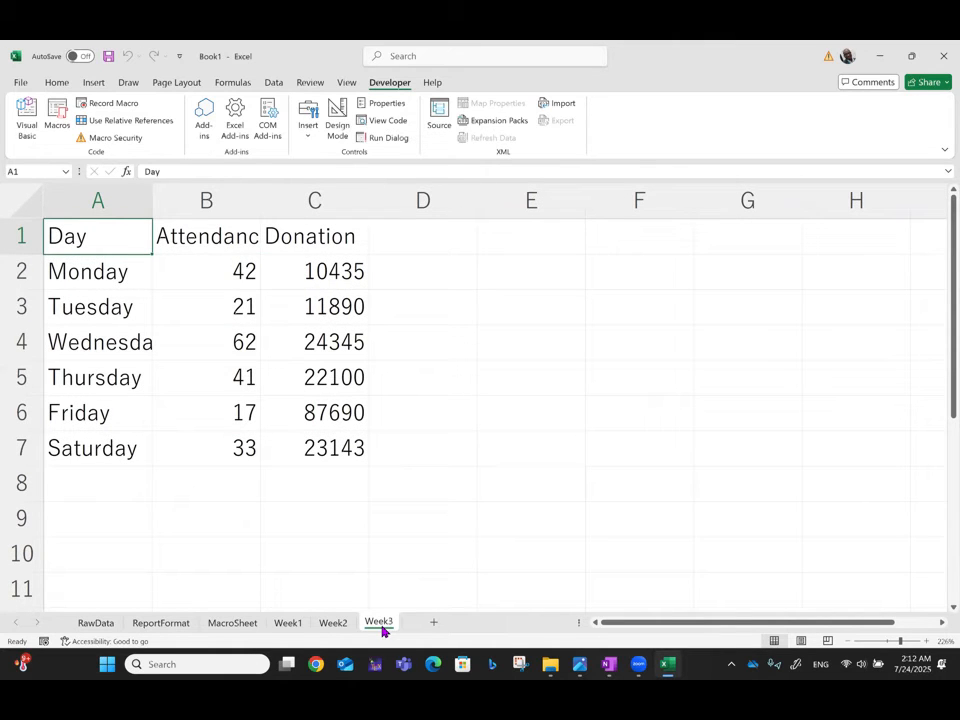
pyautogui.hotkey('ctrl', 'shift', 'r')
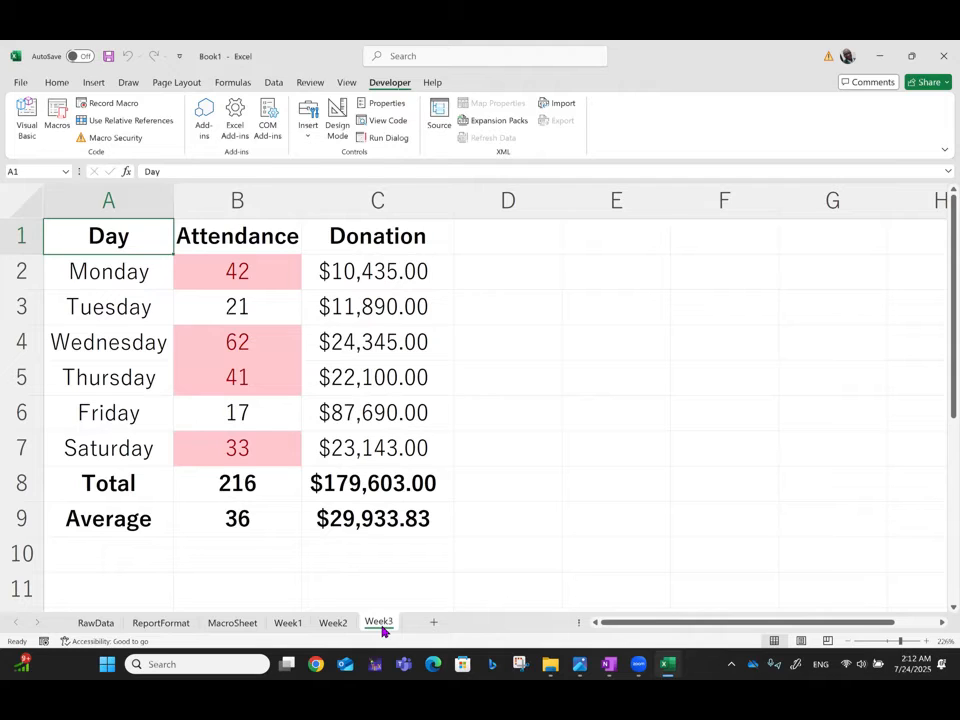
# Step: Open the WeeklyReport macro's VBA code, read through the recorded commands, and return to the workbook
pyautogui.click(57, 116)
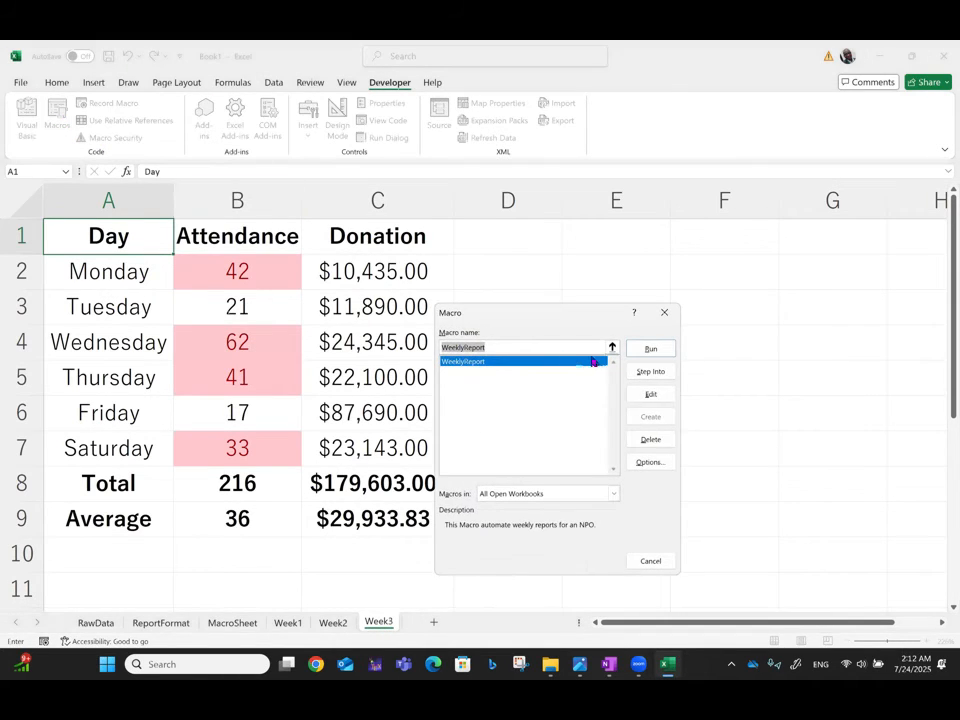
pyautogui.click(651, 395)
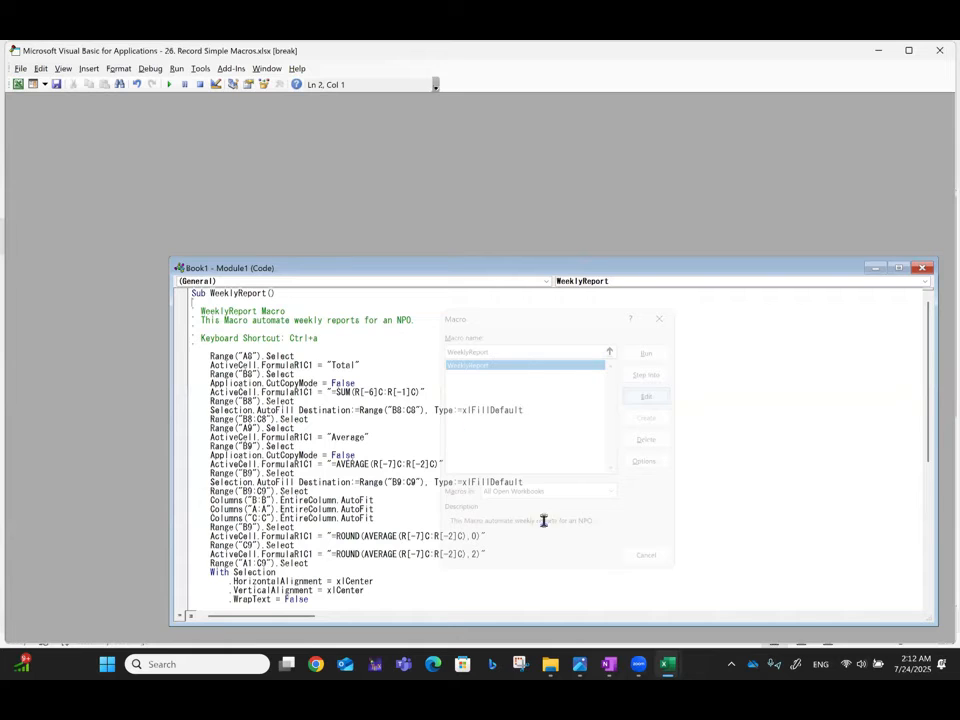
pyautogui.moveTo(928, 337); pyautogui.dragTo(879, 268)
pyautogui.scroll(2, 382, 370)
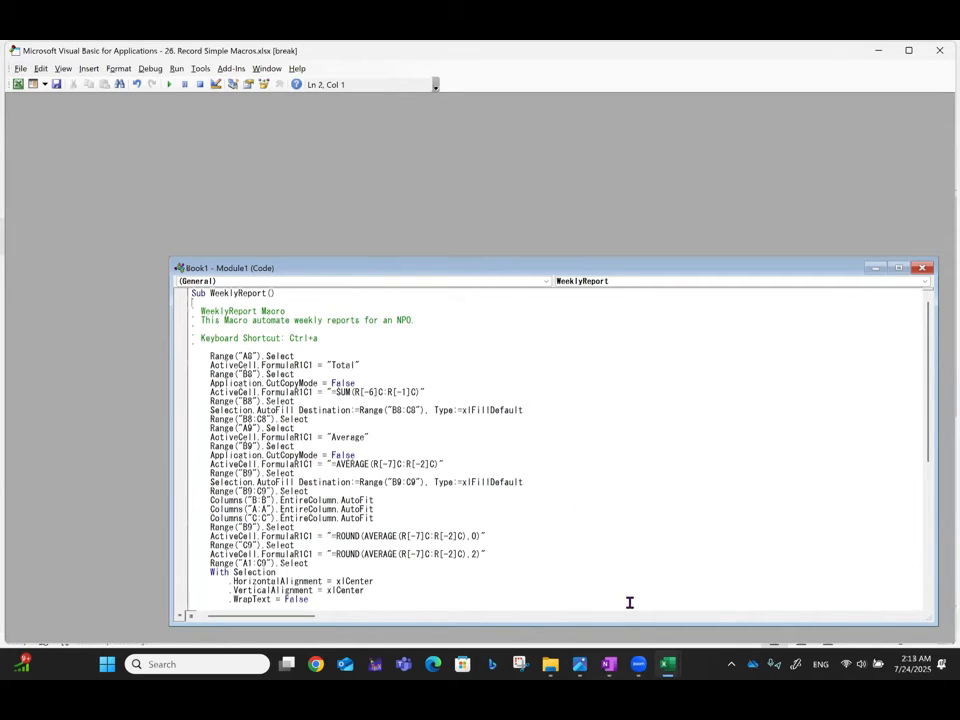
pyautogui.moveTo(669, 666)
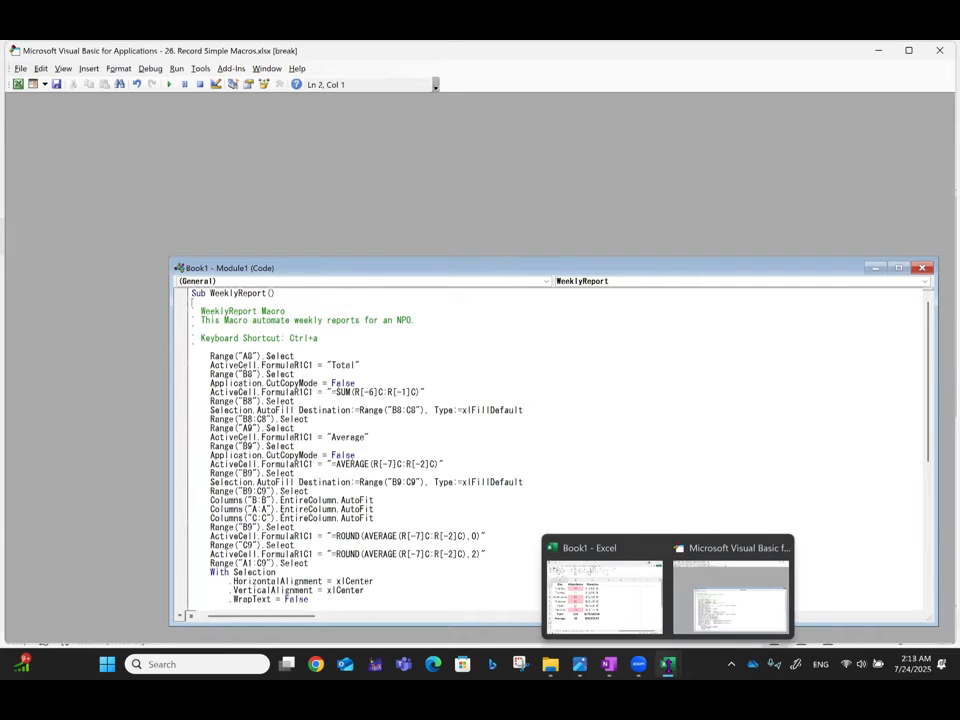
pyautogui.click(626, 630)
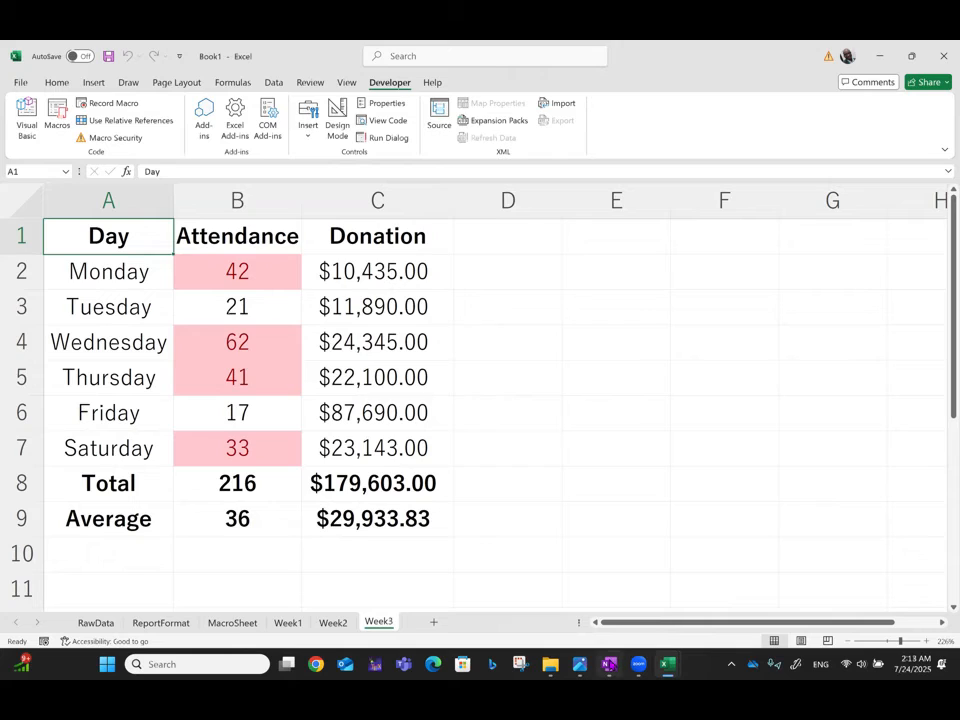
pyautogui.moveTo(609, 664)
pyautogui.moveTo(670, 665)
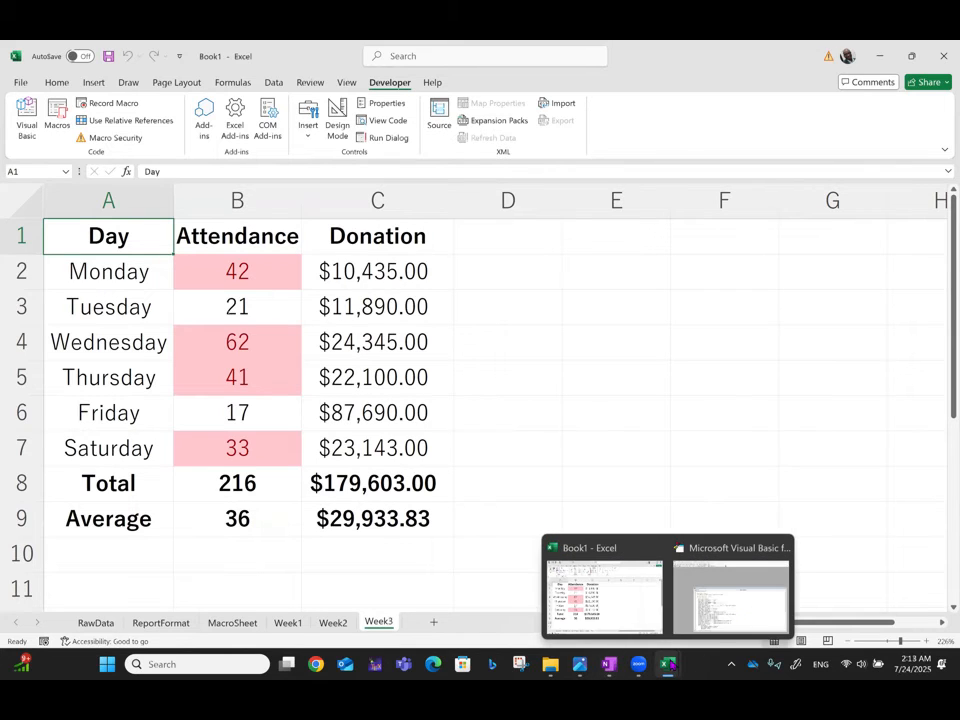
pyautogui.moveTo(639, 666)
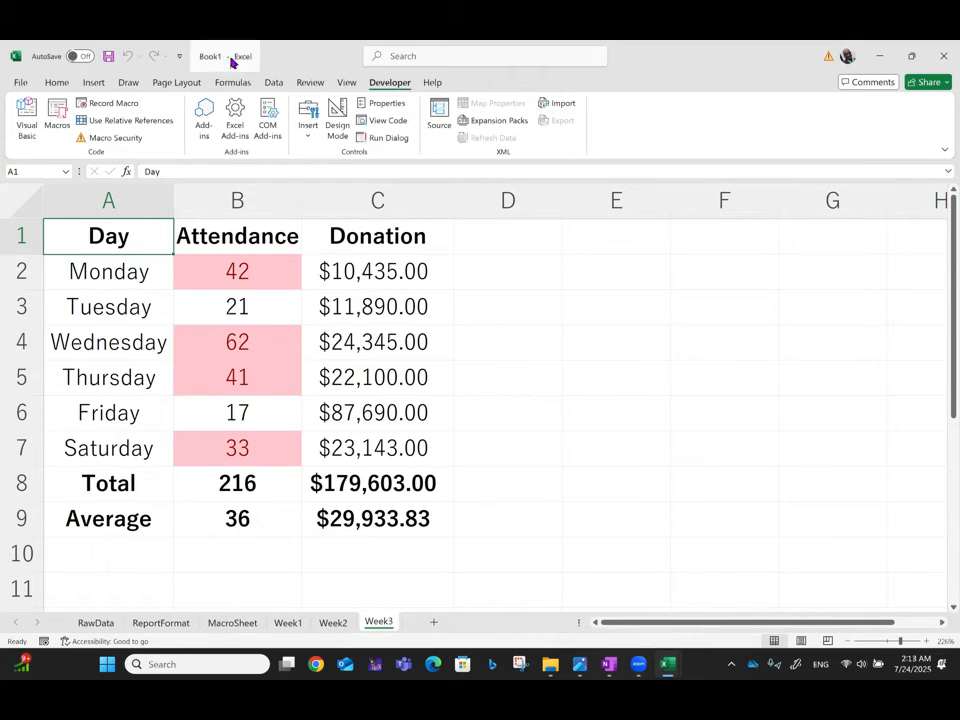
# Step: Save the workbook to the Desktop as the macro-enabled file "26. Recording Simple Macros" (.xlsm)
pyautogui.click(21, 86)
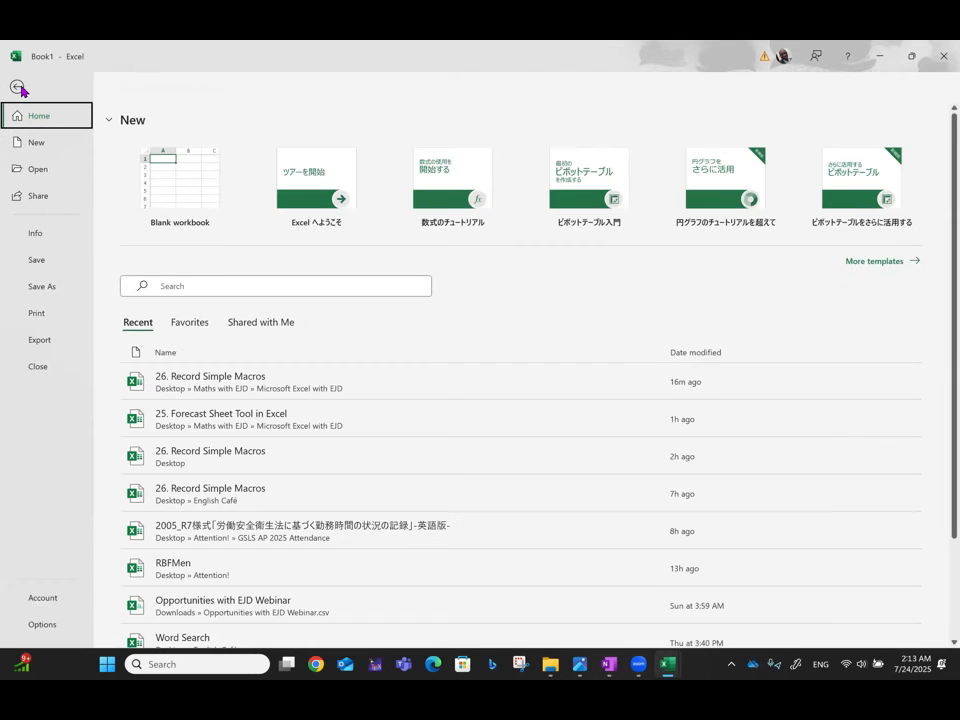
pyautogui.click(35, 262)
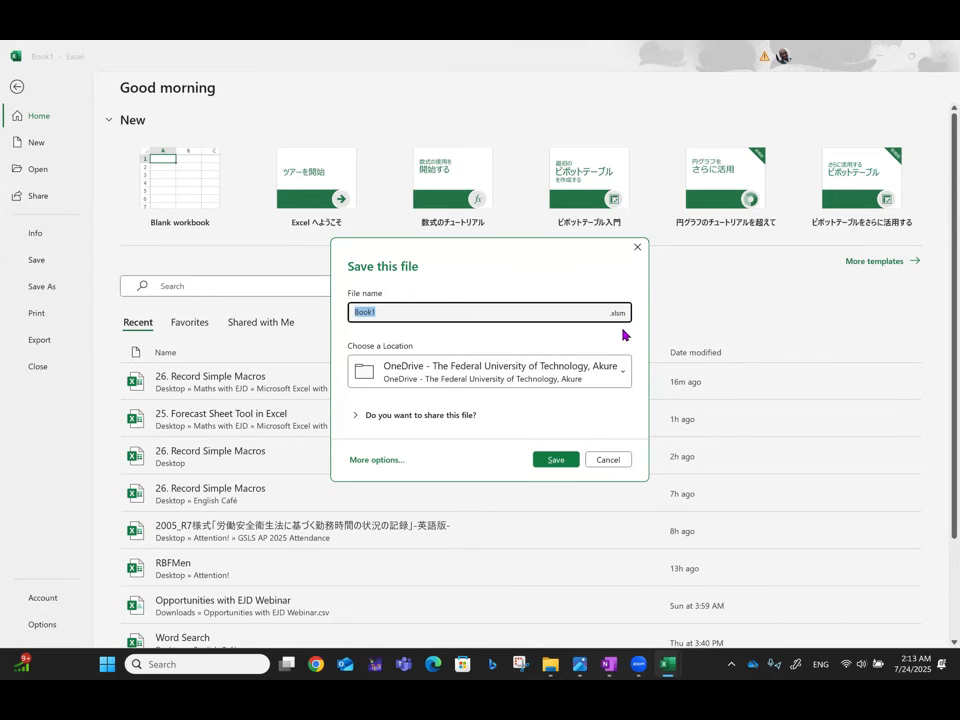
pyautogui.click(622, 374)
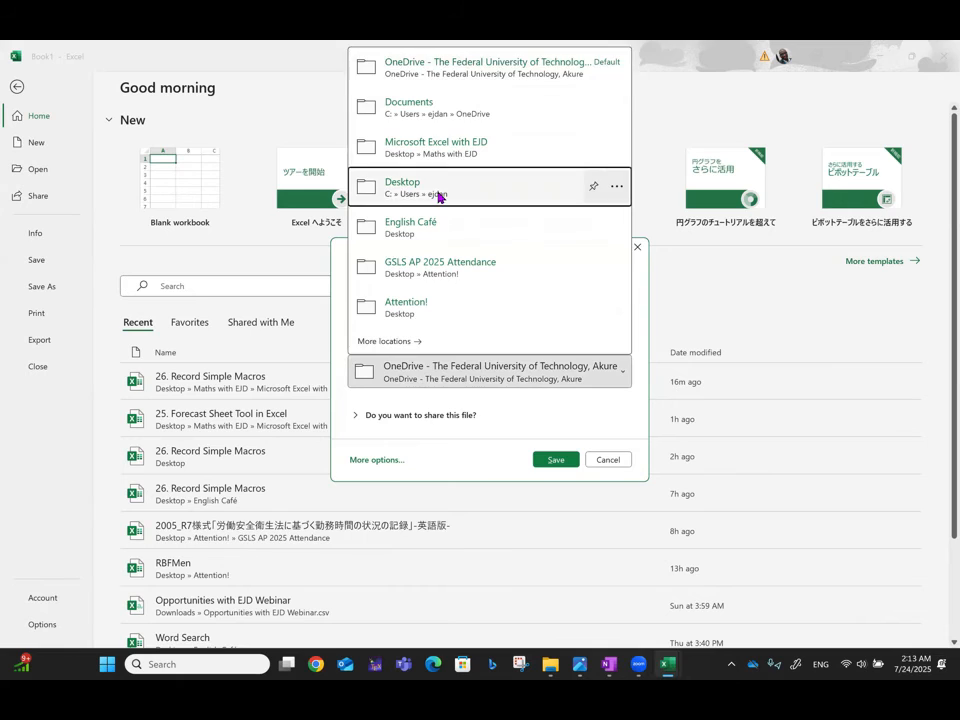
pyautogui.click(440, 196)
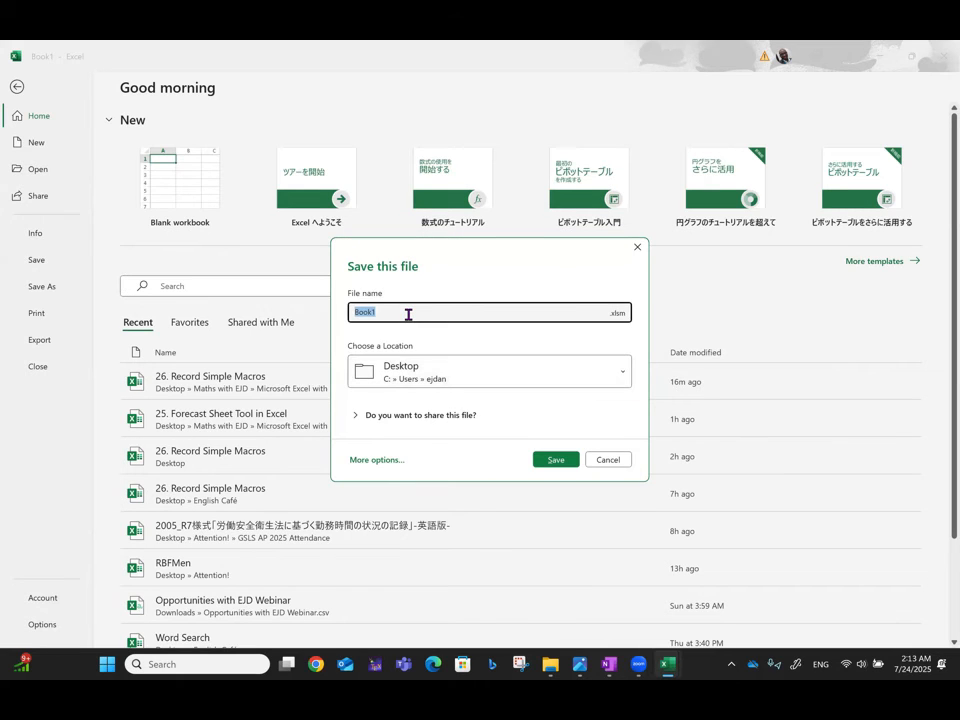
pyautogui.write('26. Recording a')
pyautogui.press('BackSpace')
pyautogui.write('Simple Macros')
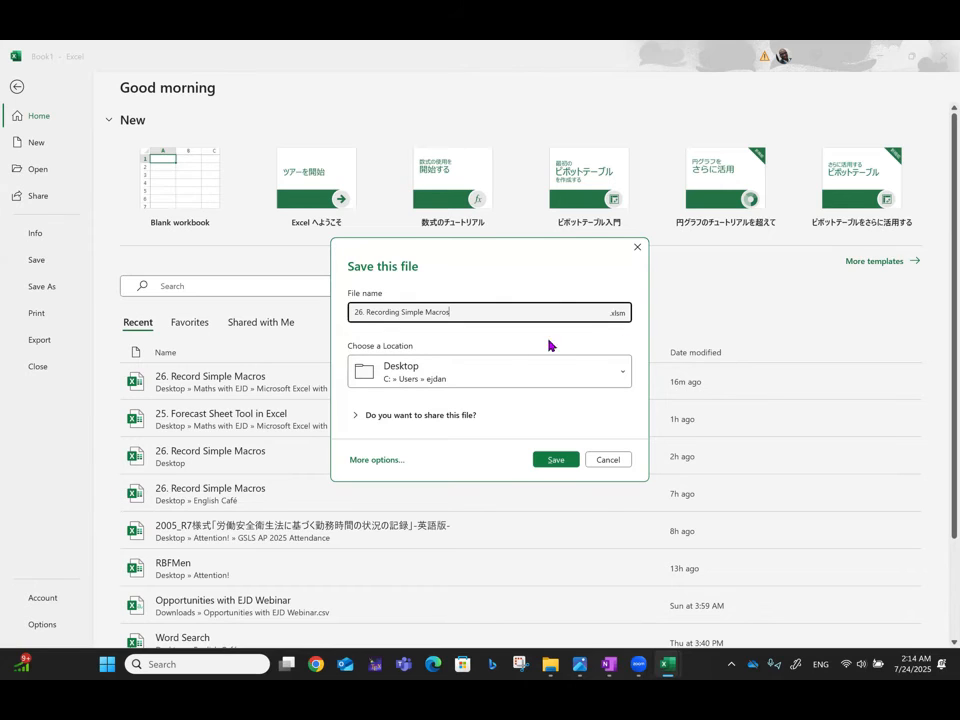
pyautogui.click(558, 459)
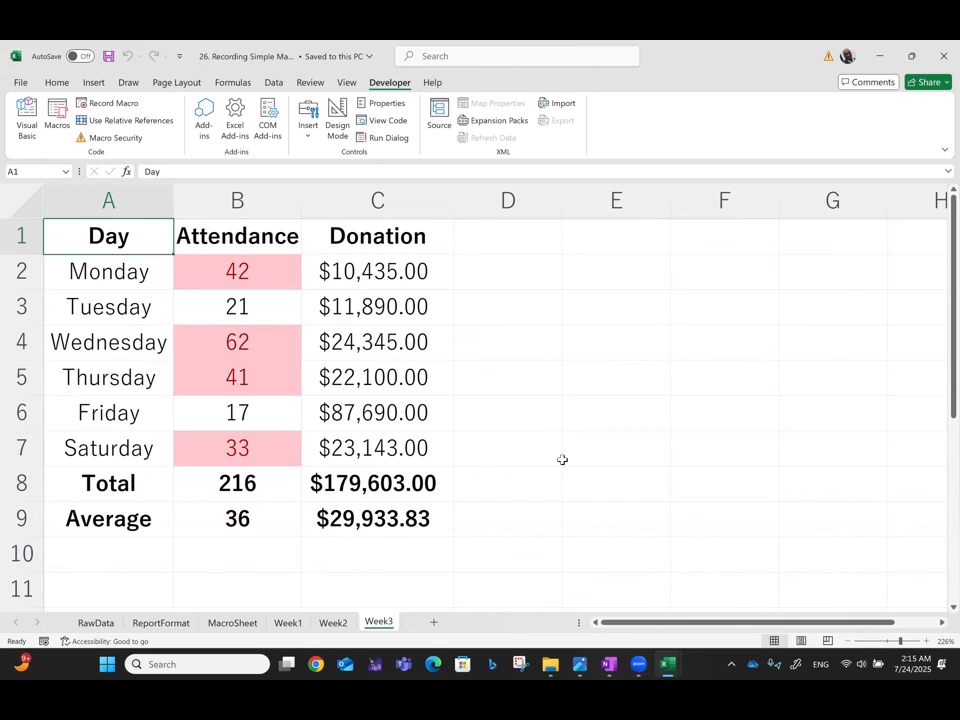
# Step: Review the RawData, ReportFormat, MacroSheet and Week1 to Week3 sheets in the saved workbook, and return to MacroSheet
pyautogui.click(82, 625)
pyautogui.click(162, 623)
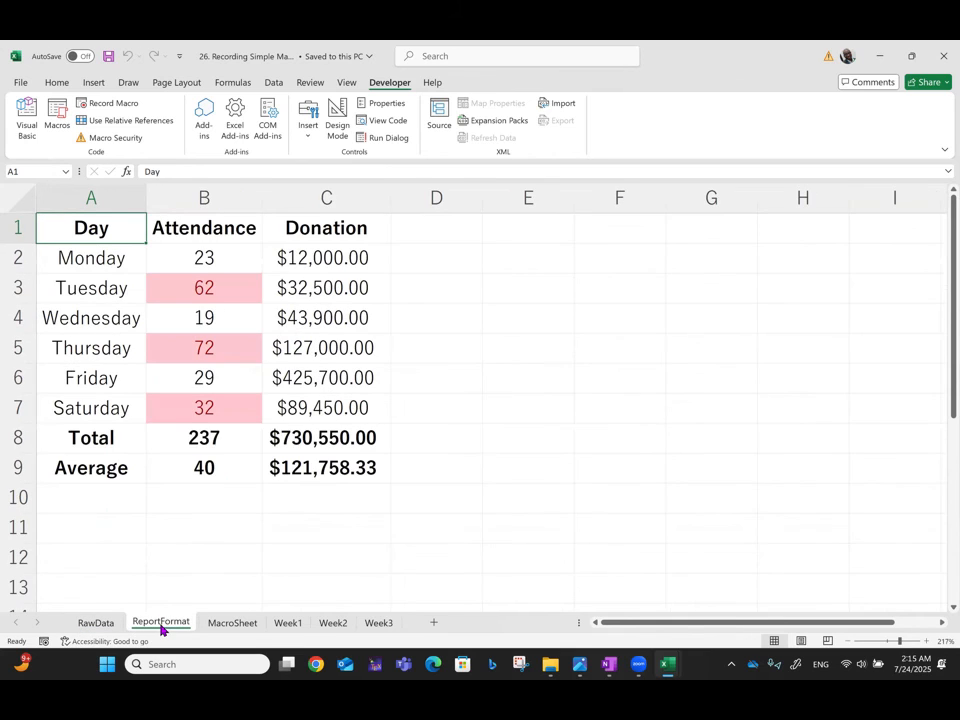
pyautogui.click(231, 624)
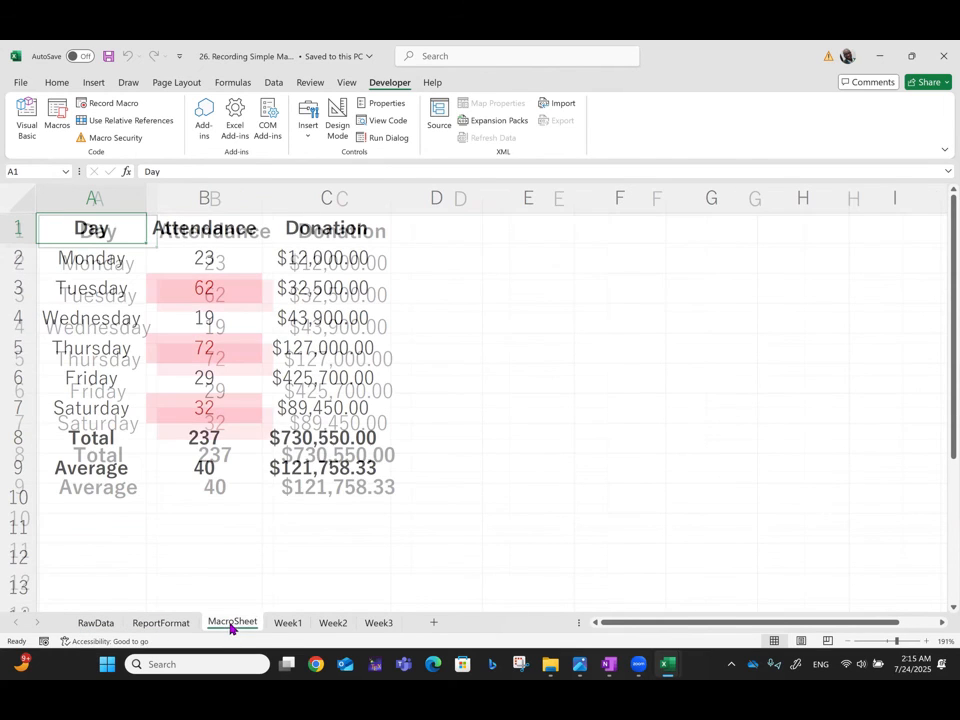
pyautogui.click(285, 624)
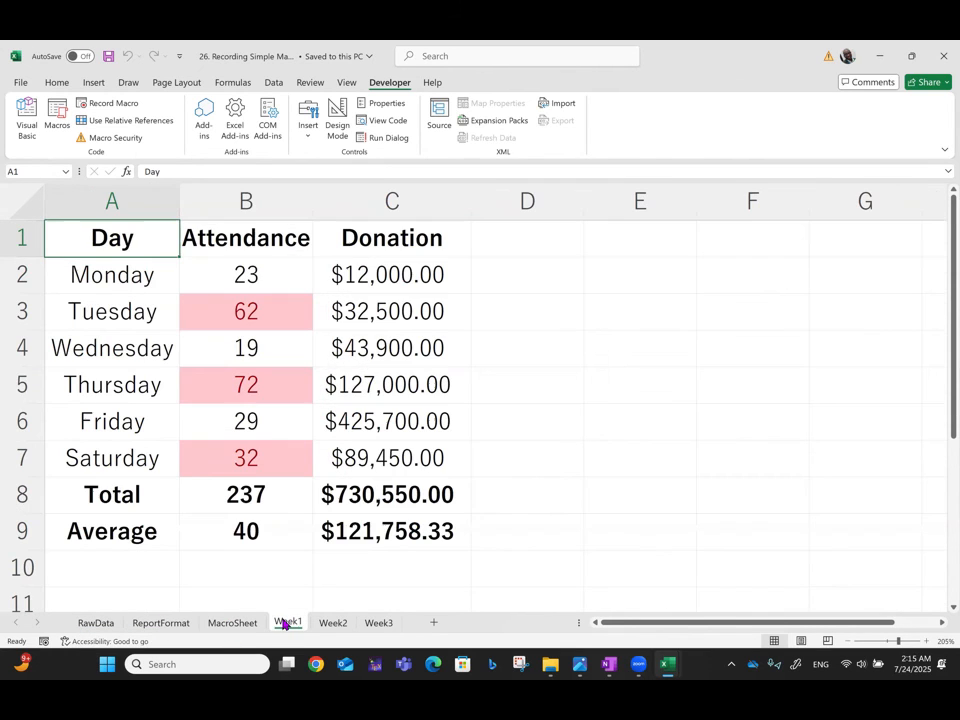
pyautogui.click(336, 625)
pyautogui.click(379, 624)
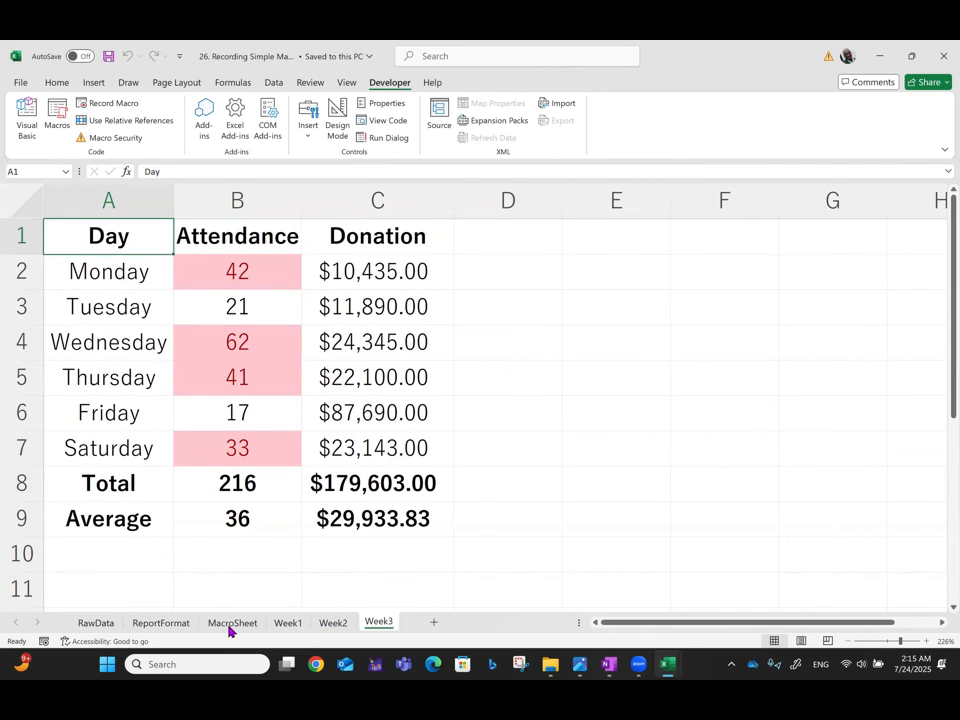
pyautogui.click(231, 624)
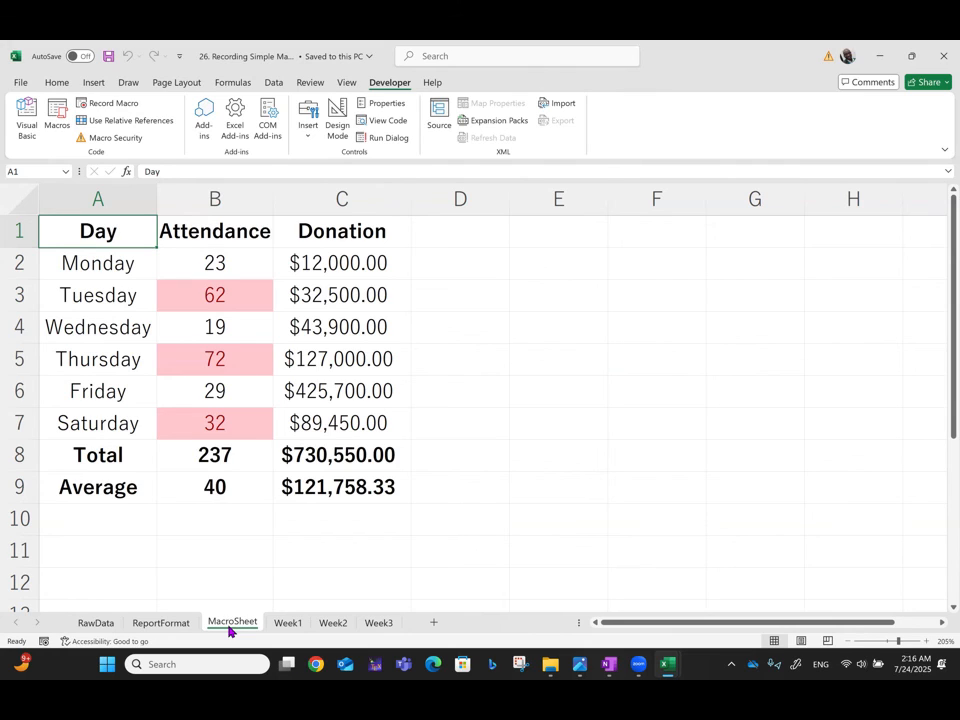
# Step: Go through all the sheets once more from RawData onward to compare raw and formatted reports, ending on Week3
pyautogui.click(894, 150)
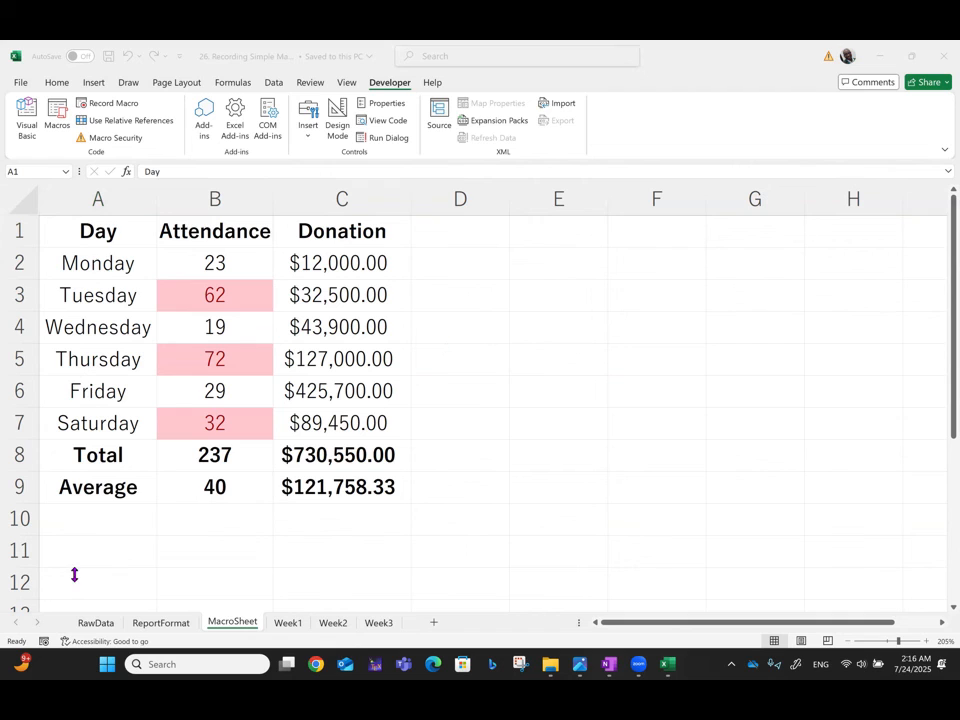
pyautogui.click(82, 617)
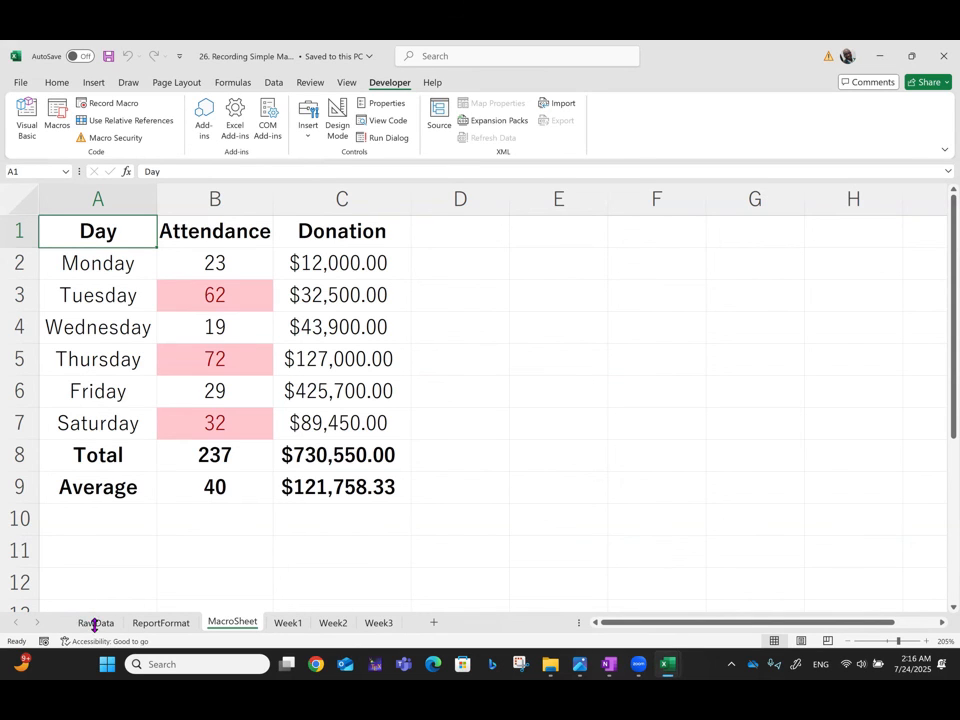
pyautogui.click(94, 622)
pyautogui.click(162, 621)
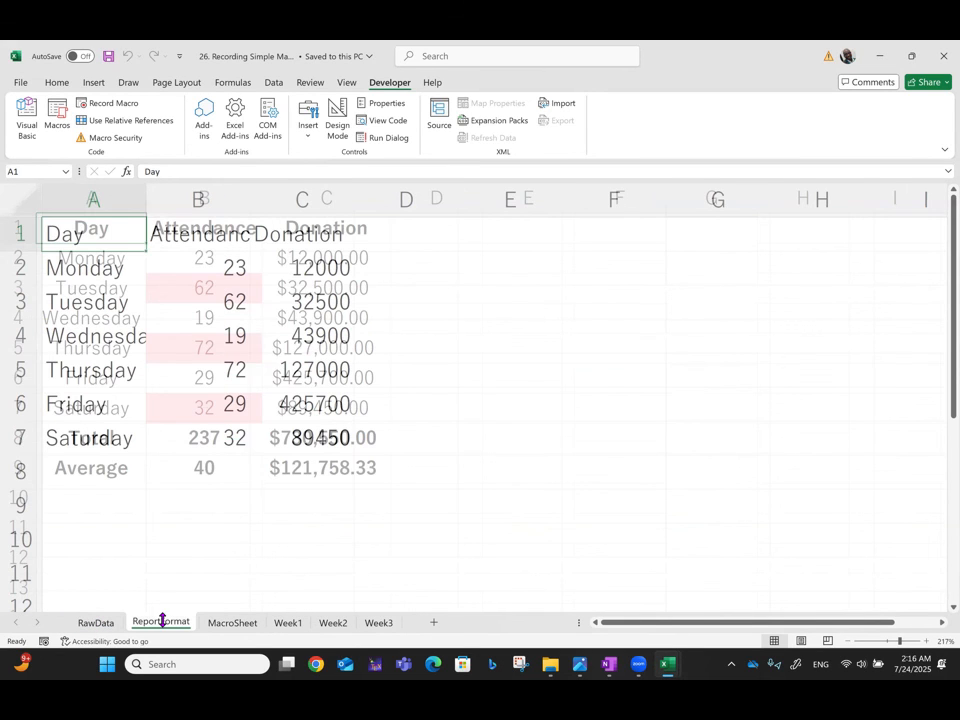
pyautogui.click(232, 622)
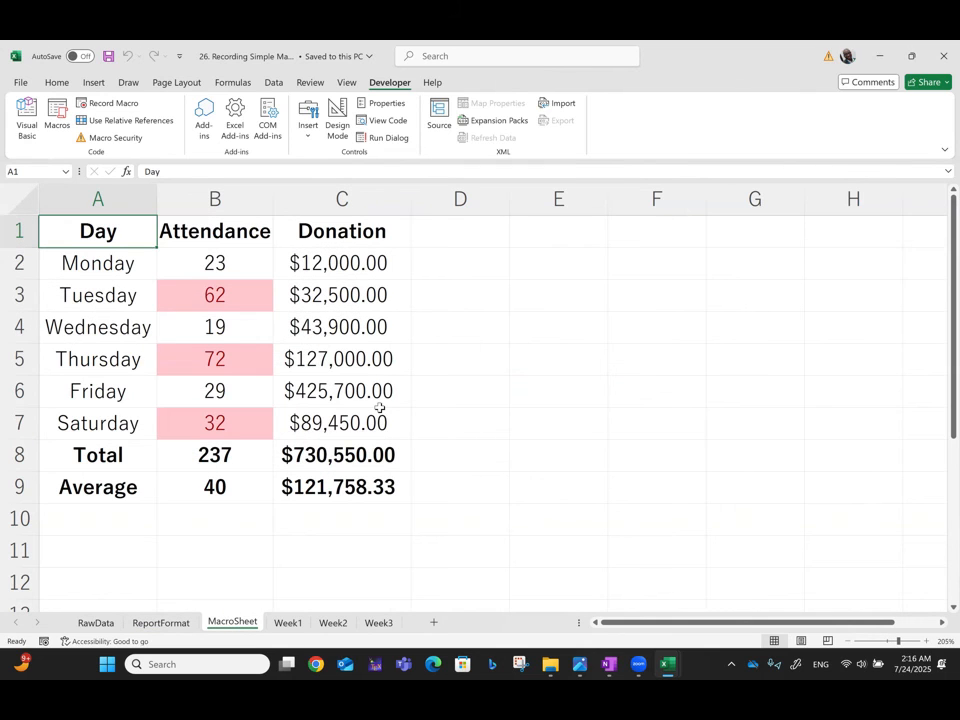
pyautogui.click(289, 624)
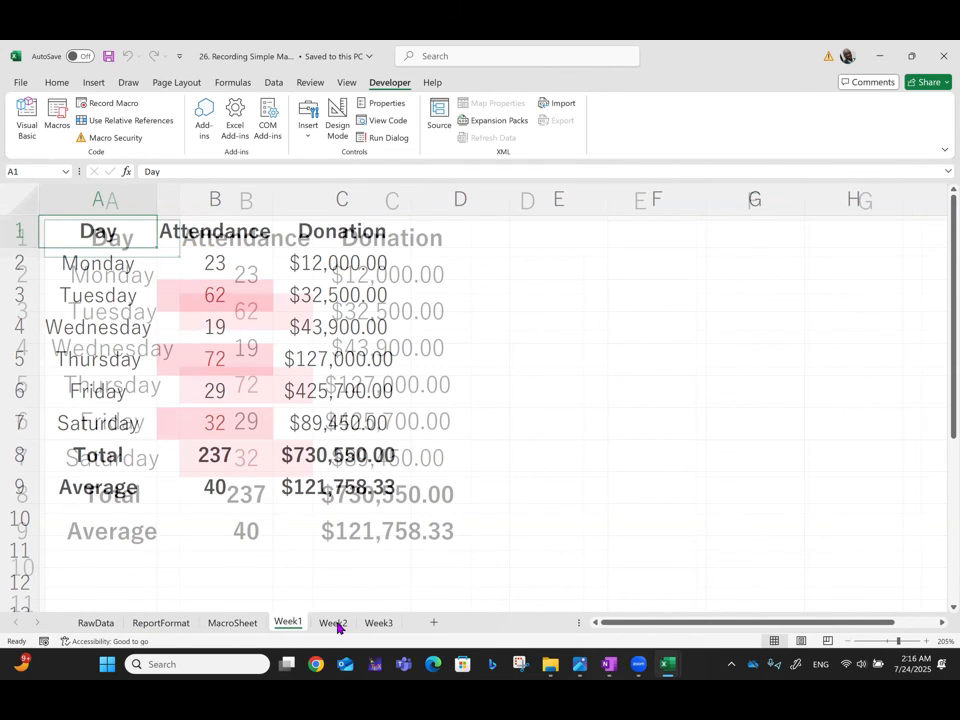
pyautogui.click(336, 624)
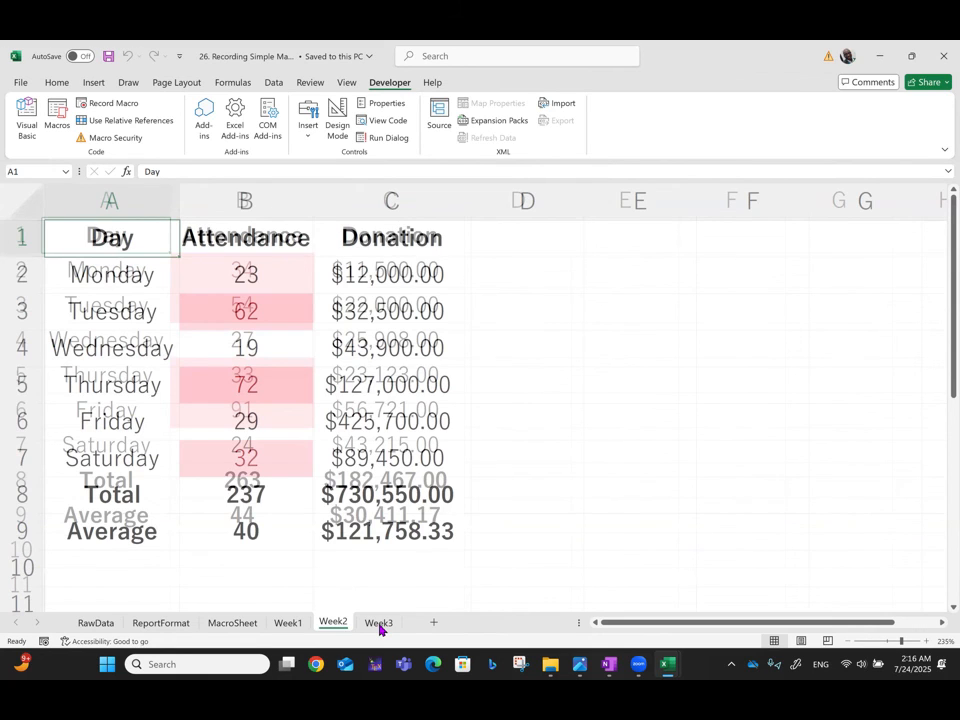
pyautogui.click(379, 624)
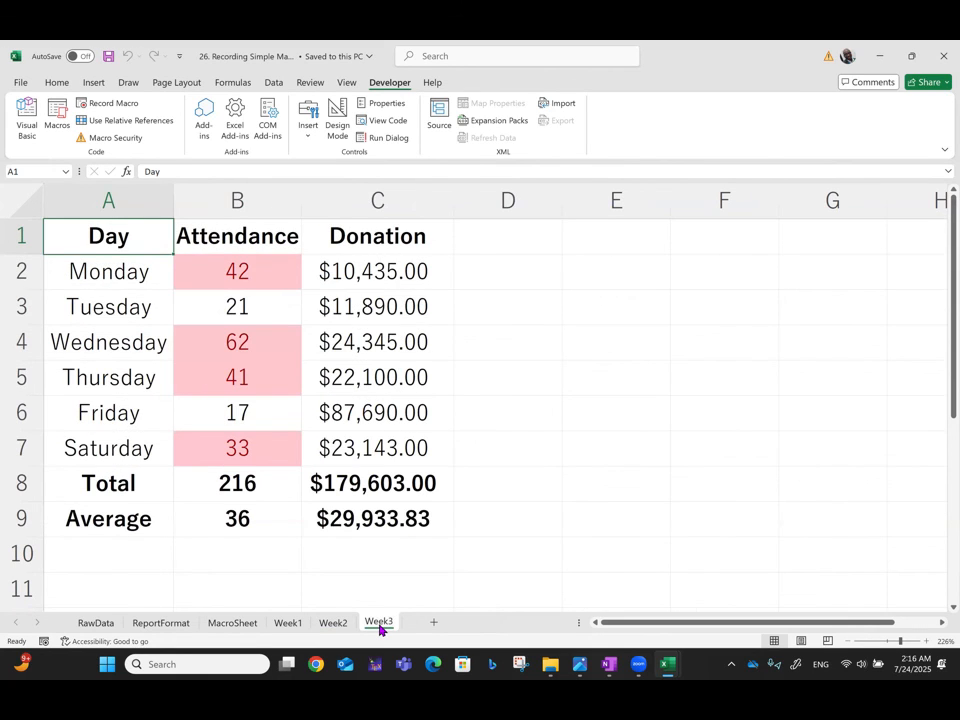